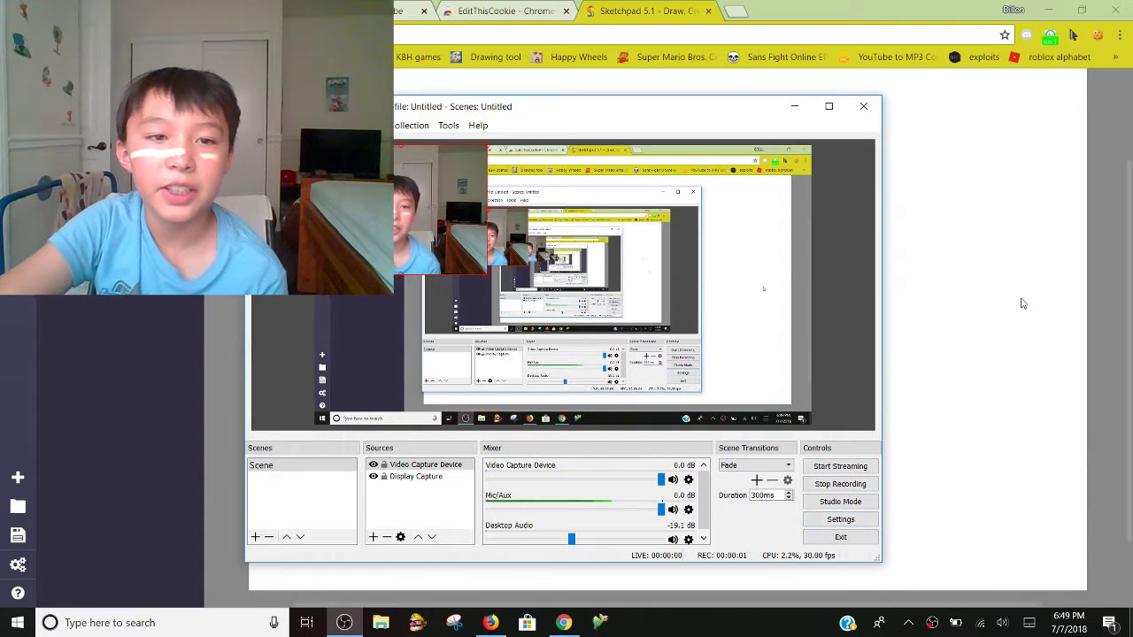
# - Bring the Sketchpad 5.1 browser page, with its picture-open dialog, in front of OBS
pyautogui.click(894, 204)
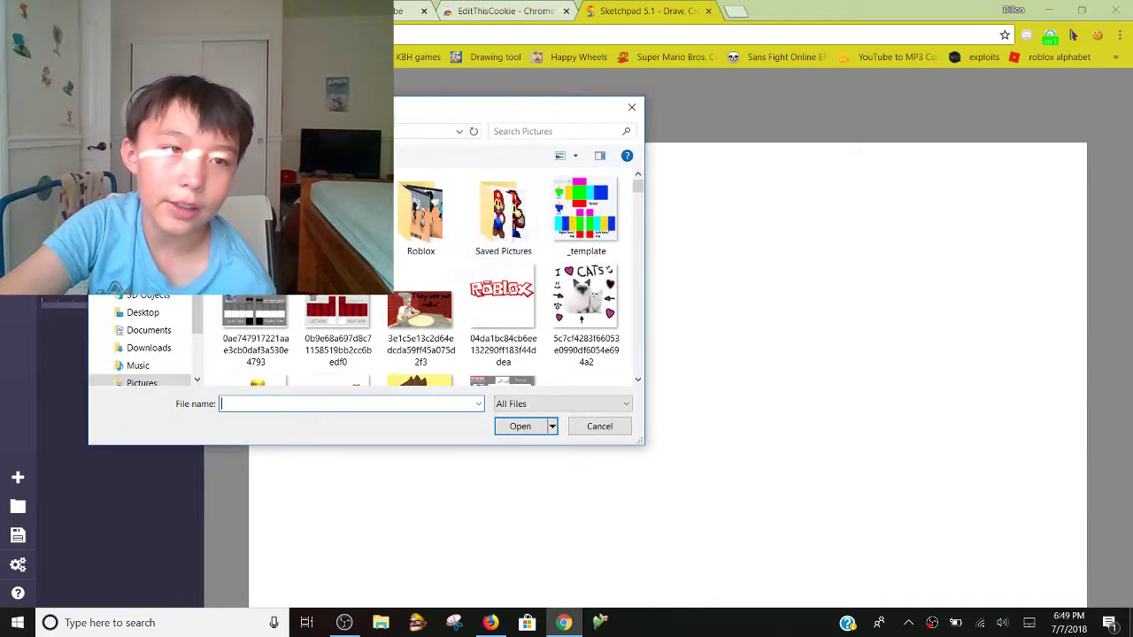
# - Find the 'me' picture in Pictures and place the cyan avatar right of centre
pyautogui.click(531, 133)
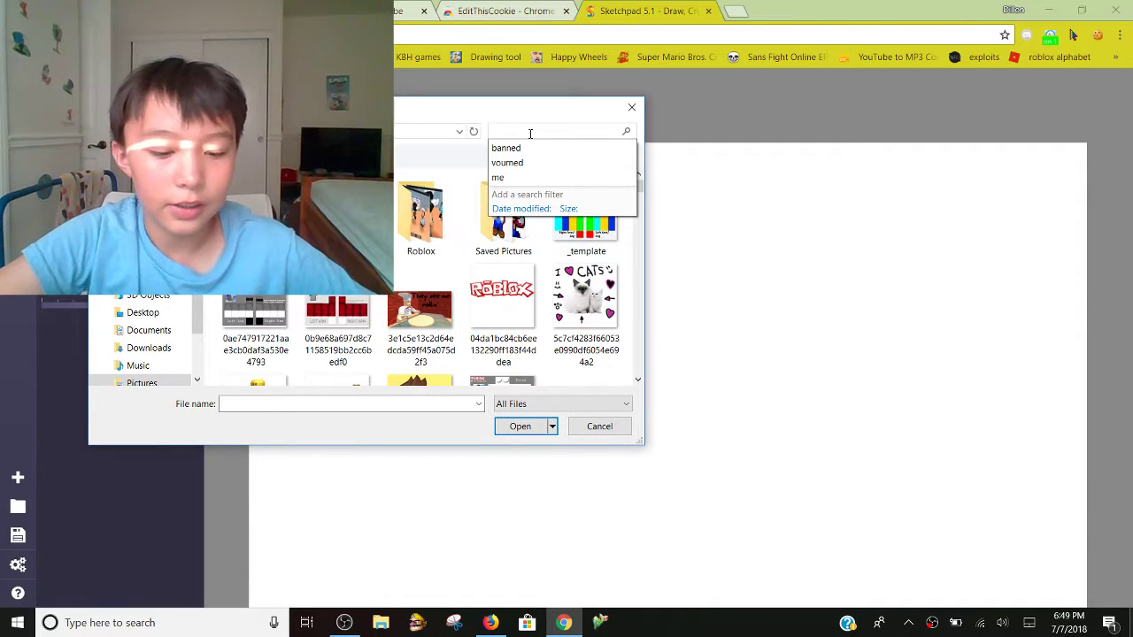
pyautogui.write('me')
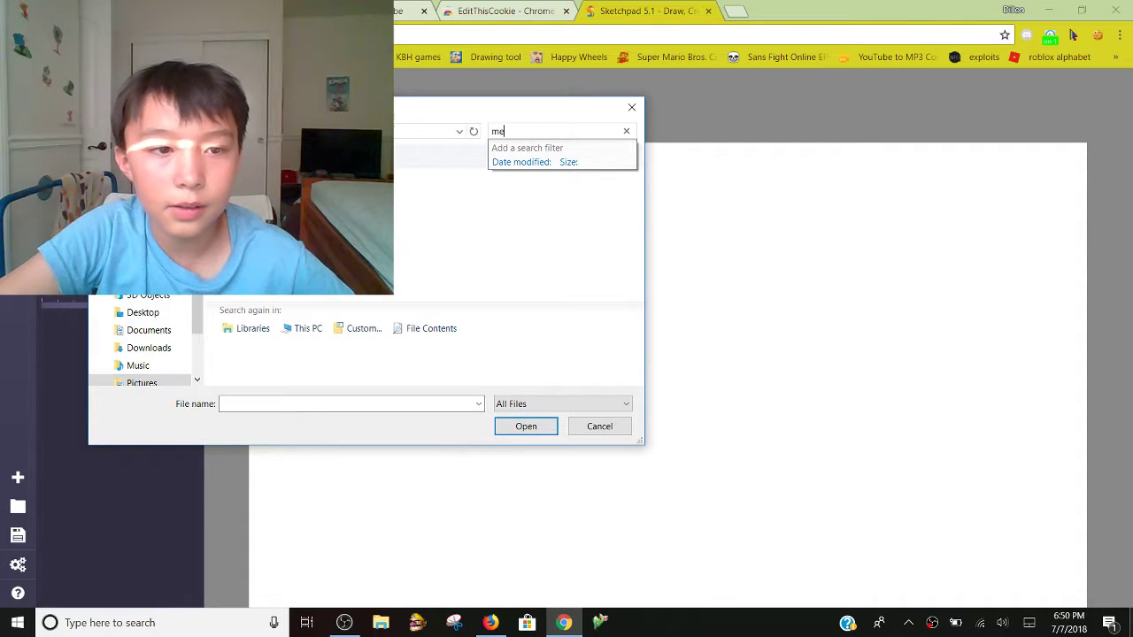
pyautogui.press('Return')
pyautogui.press('Return')
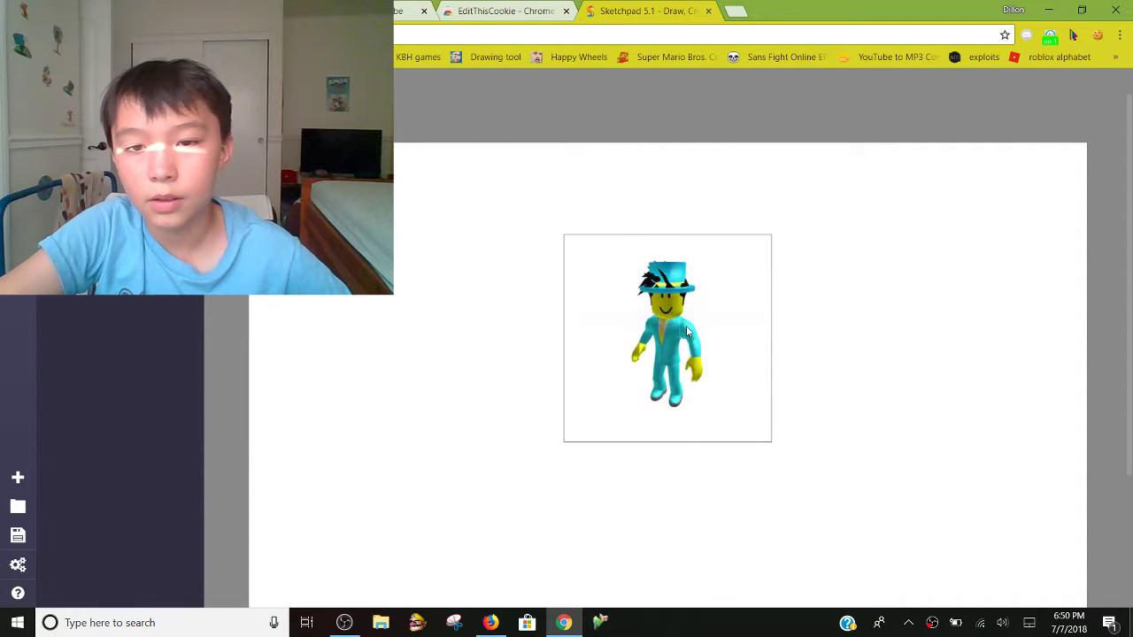
pyautogui.moveTo(673, 345)
pyautogui.mouseDown()
pyautogui.moveTo(873, 407)
pyautogui.moveTo(784, 408)
pyautogui.mouseUp()
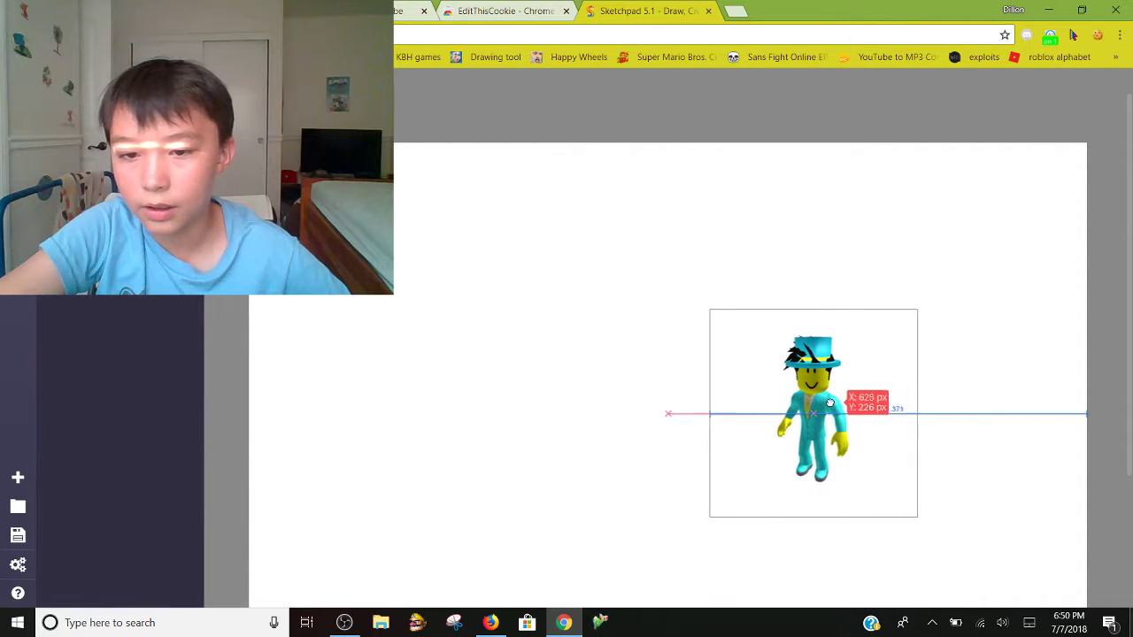
pyautogui.scroll(-2, 474, 207)
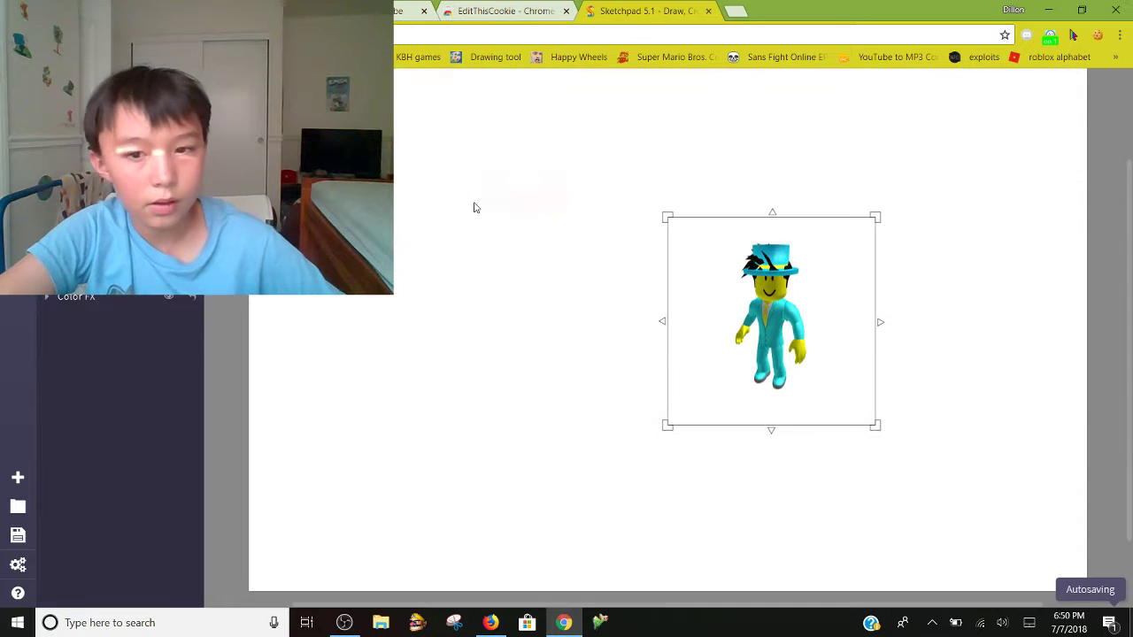
pyautogui.press('Escape')
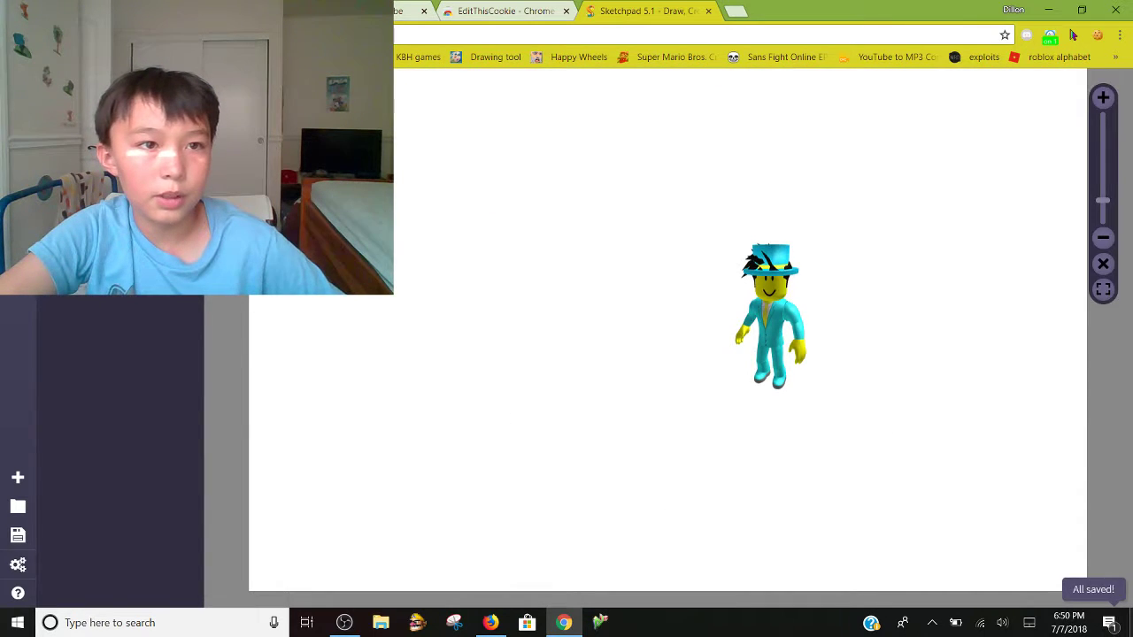
# - Reopen the picture browser and search Pictures for the 'vourned' image
pyautogui.hotkey('ctrl', 'o')
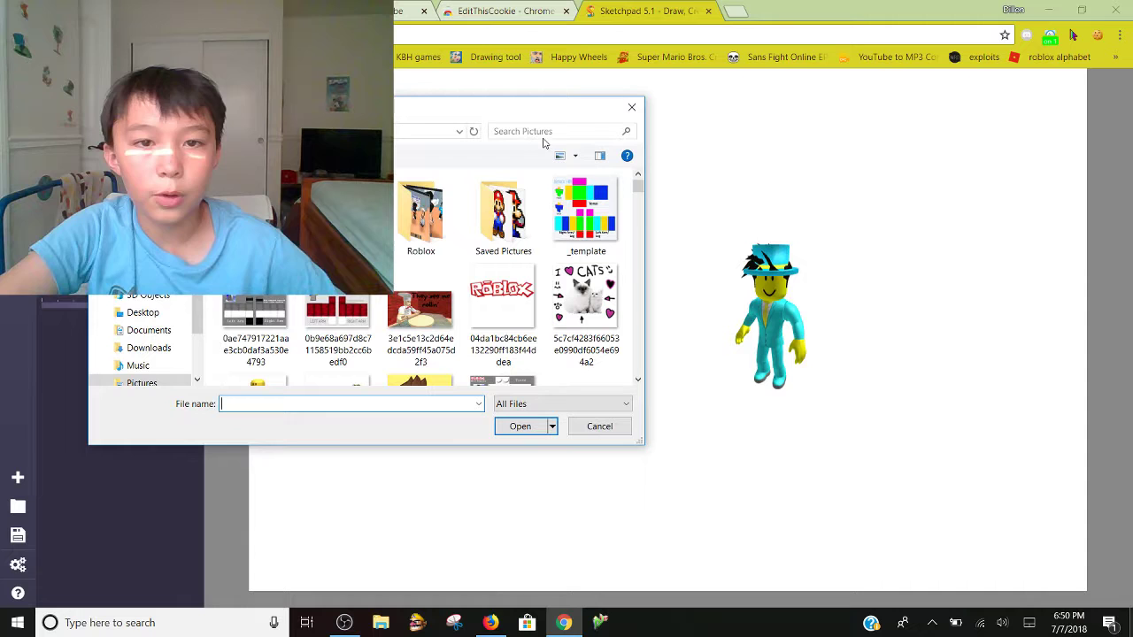
pyautogui.click(543, 130)
pyautogui.write('vourned')
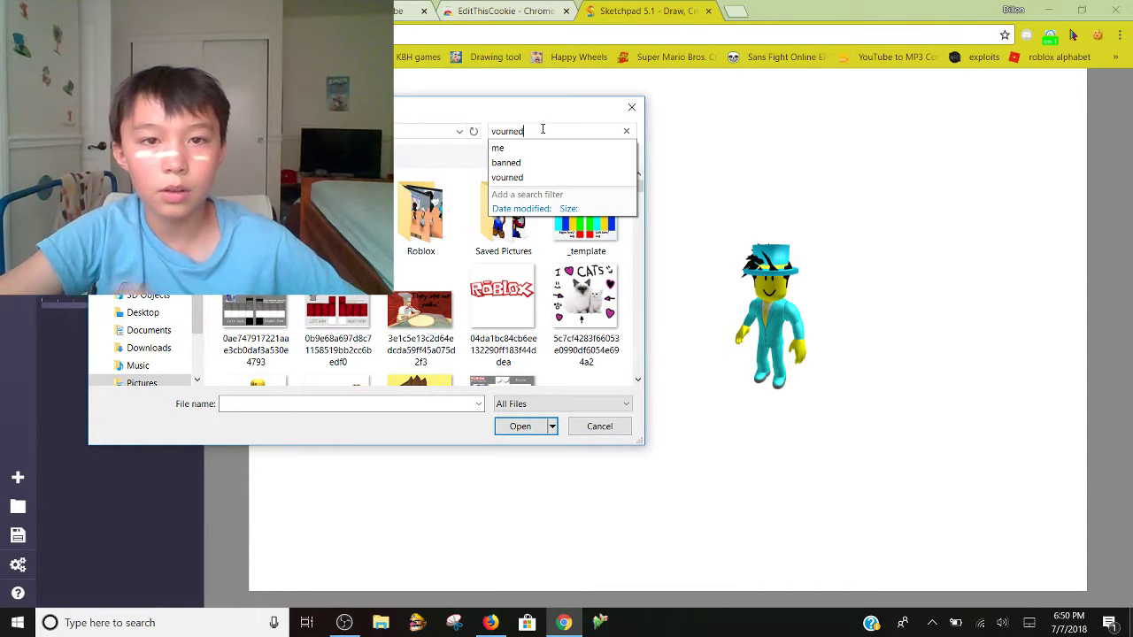
pyautogui.press('Return')
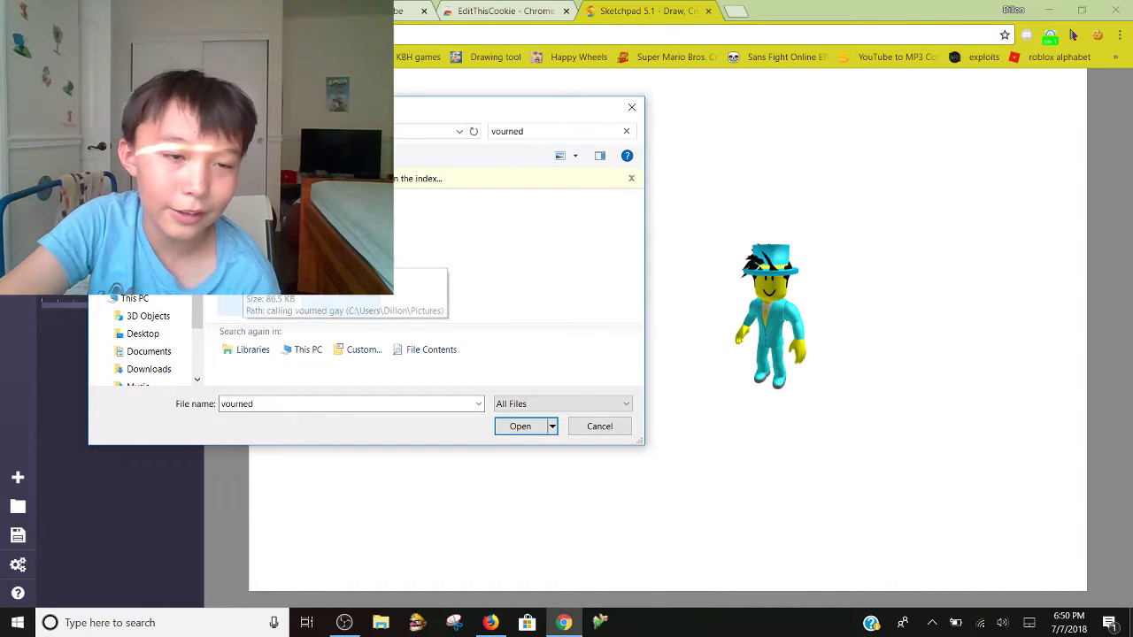
# - Insert the plain blocky avatar, sized like the cyan one, just left of it
pyautogui.doubleClick(340, 305)
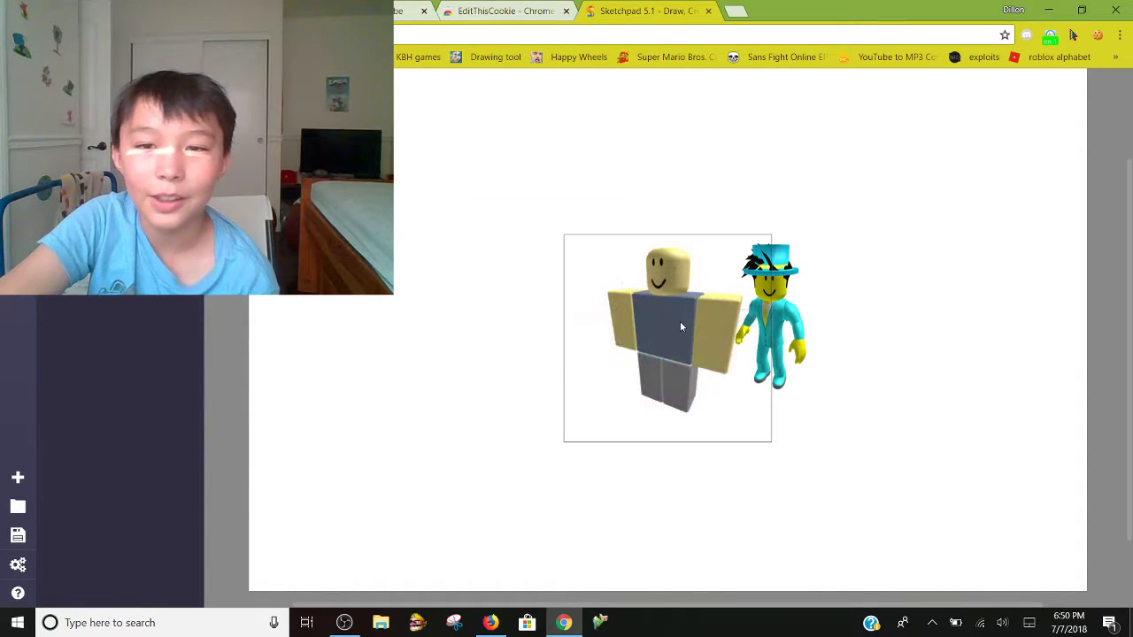
pyautogui.moveTo(680, 322)
pyautogui.mouseDown()
pyautogui.moveTo(503, 345)
pyautogui.moveTo(519, 303)
pyautogui.mouseUp()
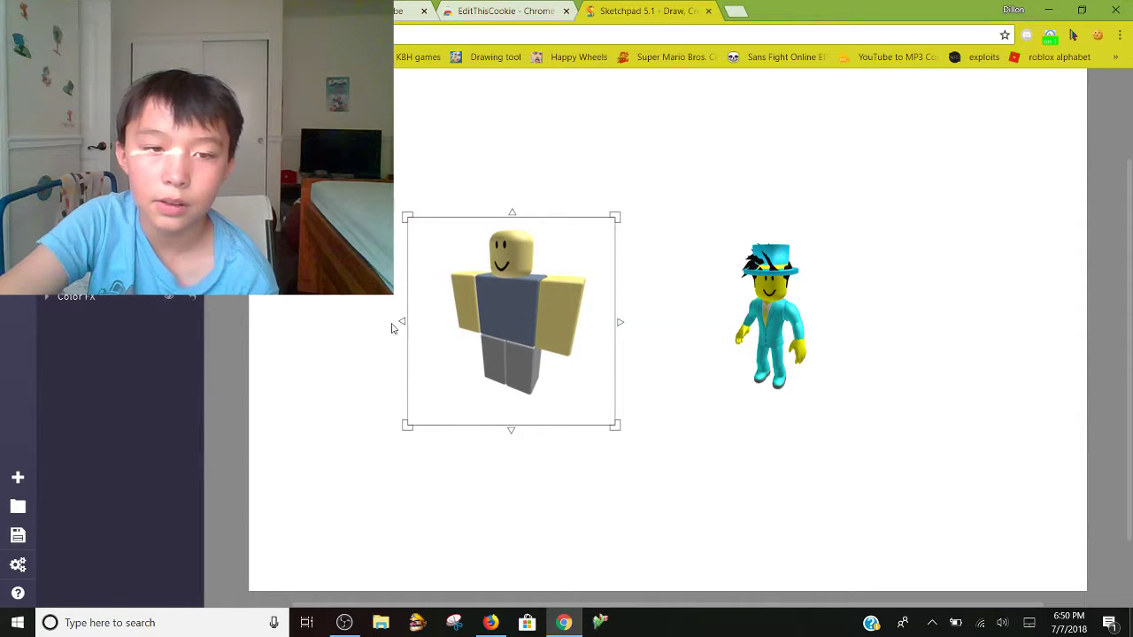
pyautogui.moveTo(403, 321); pyautogui.dragTo(839, 317)
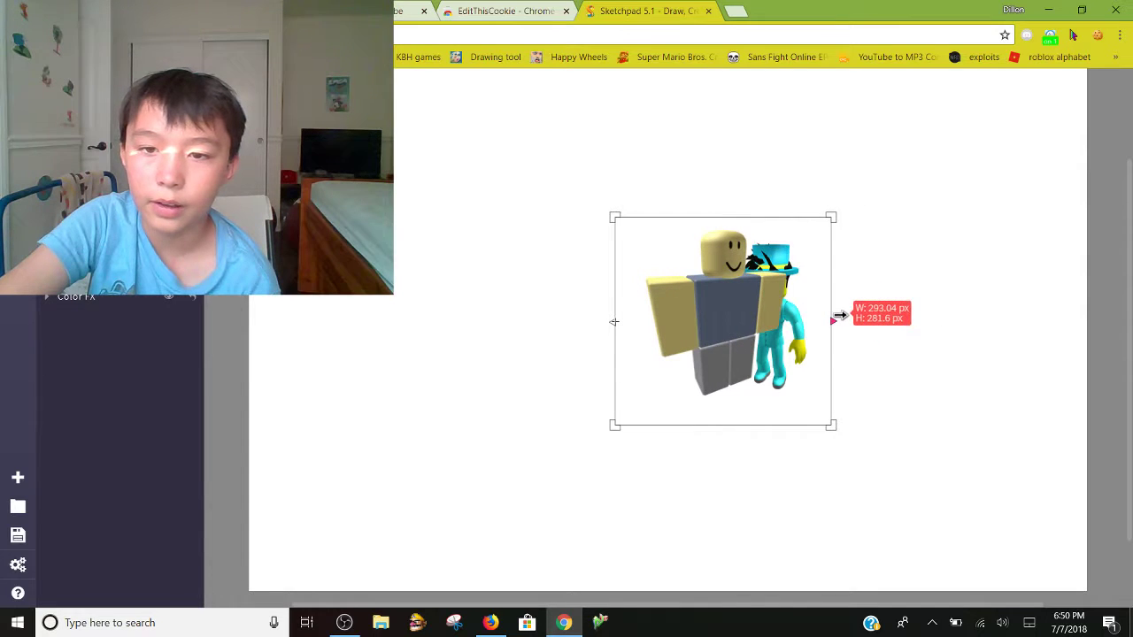
pyautogui.moveTo(611, 427)
pyautogui.mouseDown()
pyautogui.moveTo(784, 334)
pyautogui.moveTo(764, 333)
pyautogui.mouseUp()
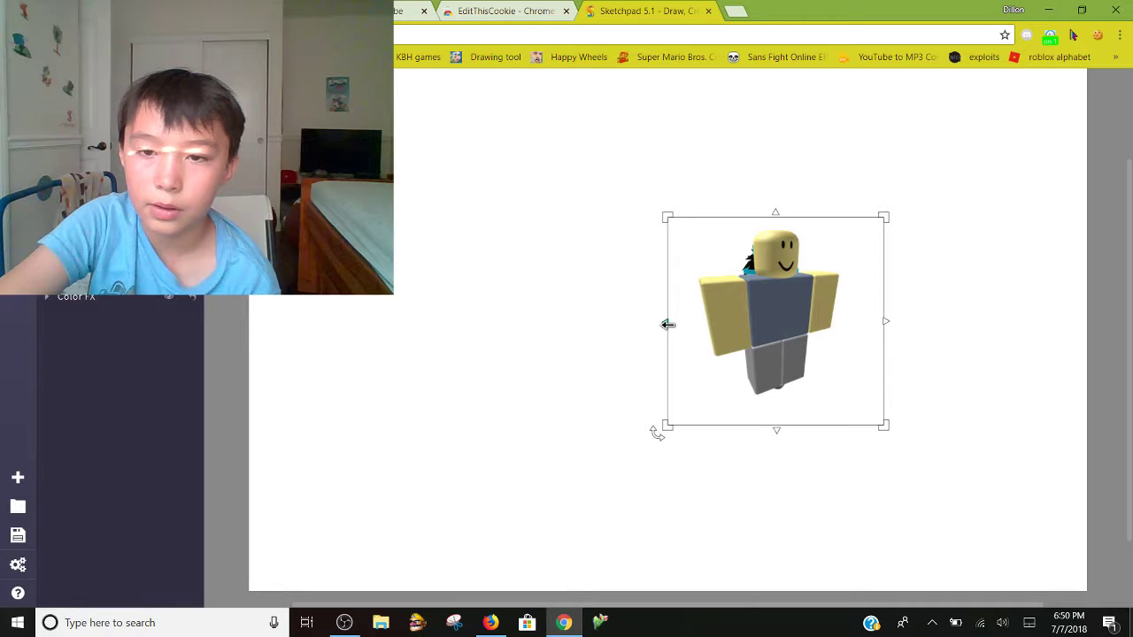
pyautogui.moveTo(666, 326); pyautogui.dragTo(660, 323)
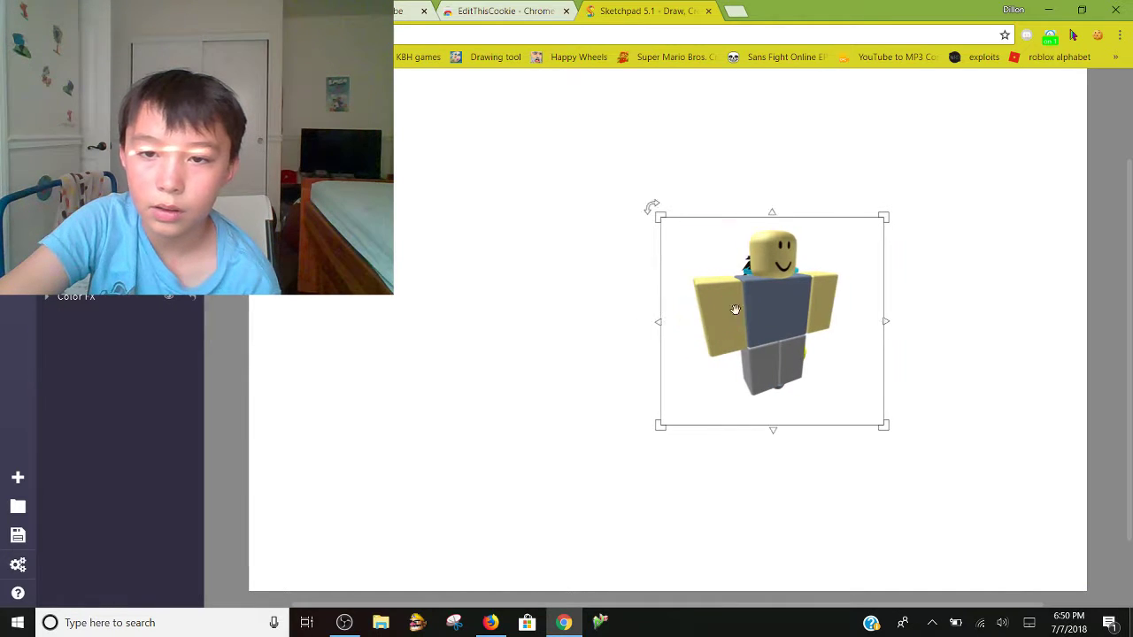
pyautogui.moveTo(771, 318)
pyautogui.mouseDown()
pyautogui.moveTo(531, 314)
pyautogui.moveTo(729, 310)
pyautogui.moveTo(561, 309)
pyautogui.moveTo(587, 310)
pyautogui.mouseUp()
pyautogui.click(788, 306)
pyautogui.click(510, 281)
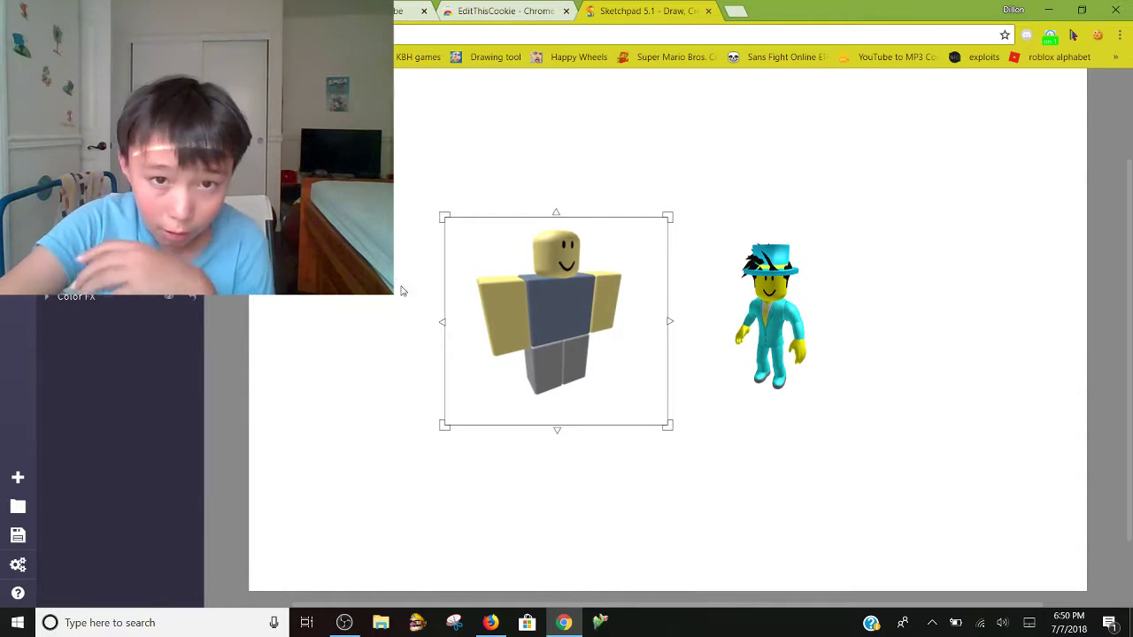
pyautogui.moveTo(445, 322)
pyautogui.mouseDown()
pyautogui.moveTo(779, 311)
pyautogui.moveTo(759, 319)
pyautogui.mouseUp()
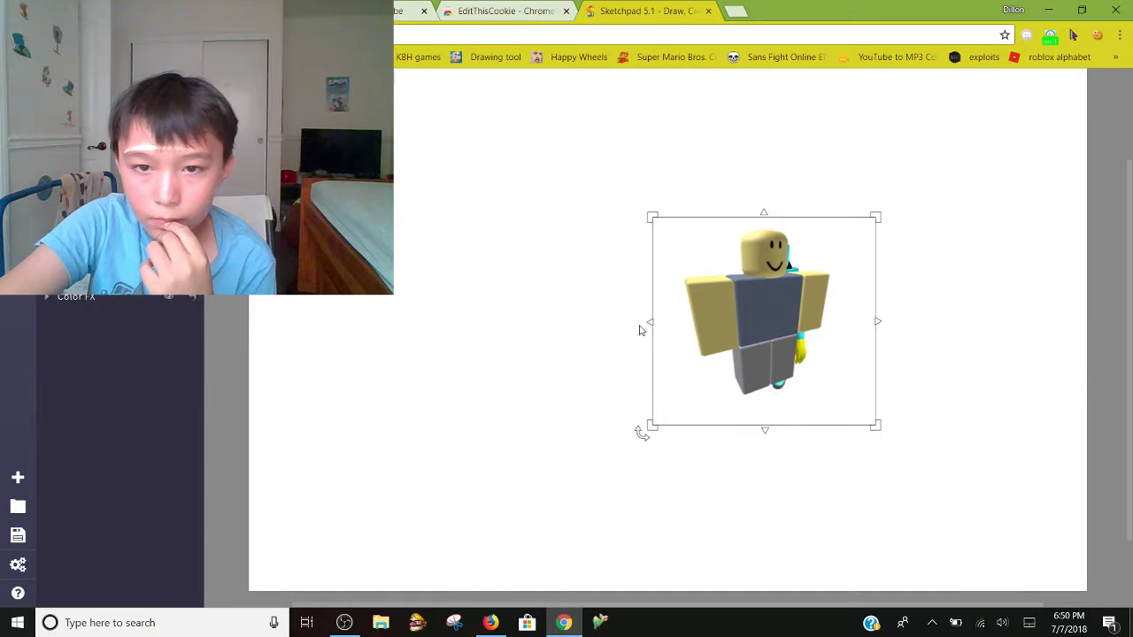
pyautogui.moveTo(652, 321)
pyautogui.mouseDown()
pyautogui.moveTo(602, 324)
pyautogui.moveTo(676, 324)
pyautogui.mouseUp()
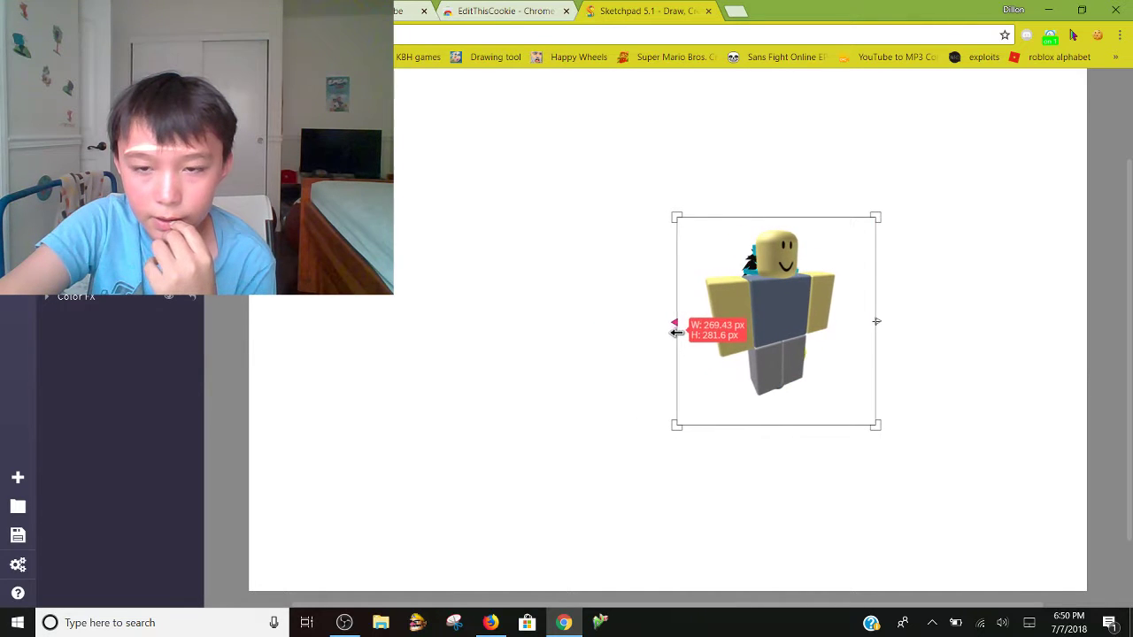
pyautogui.moveTo(754, 324)
pyautogui.mouseDown()
pyautogui.moveTo(496, 320)
pyautogui.moveTo(558, 320)
pyautogui.mouseUp()
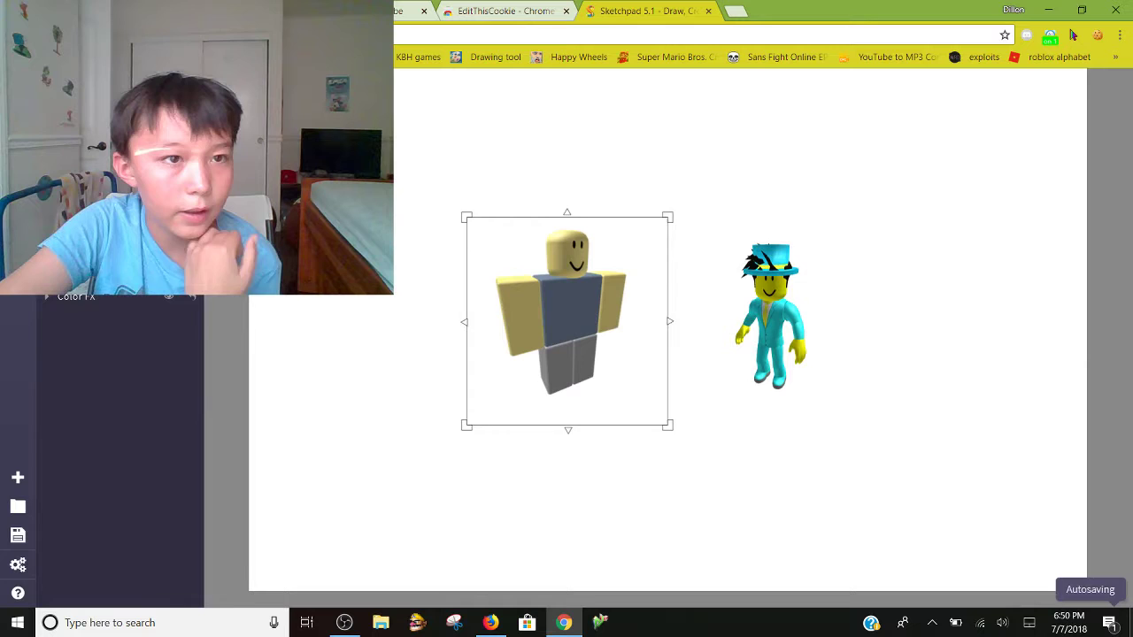
# - Add a red-outlined ':BAN BANANA' caption above the two avatars
pyautogui.press('Escape')
pyautogui.press('t')
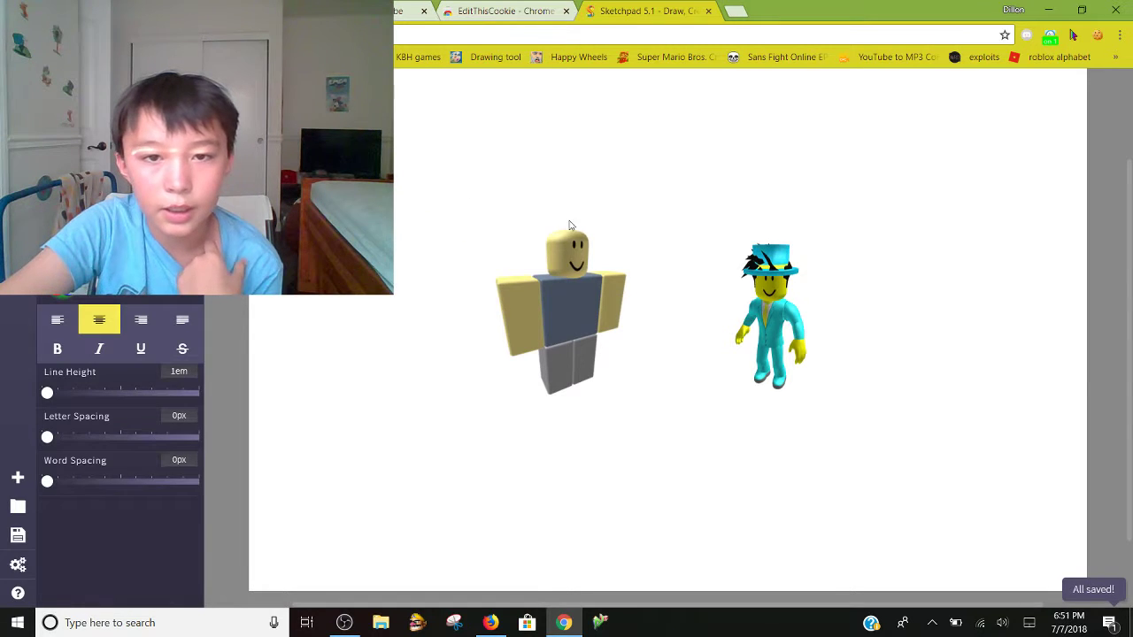
pyautogui.moveTo(555, 198); pyautogui.dragTo(619, 221)
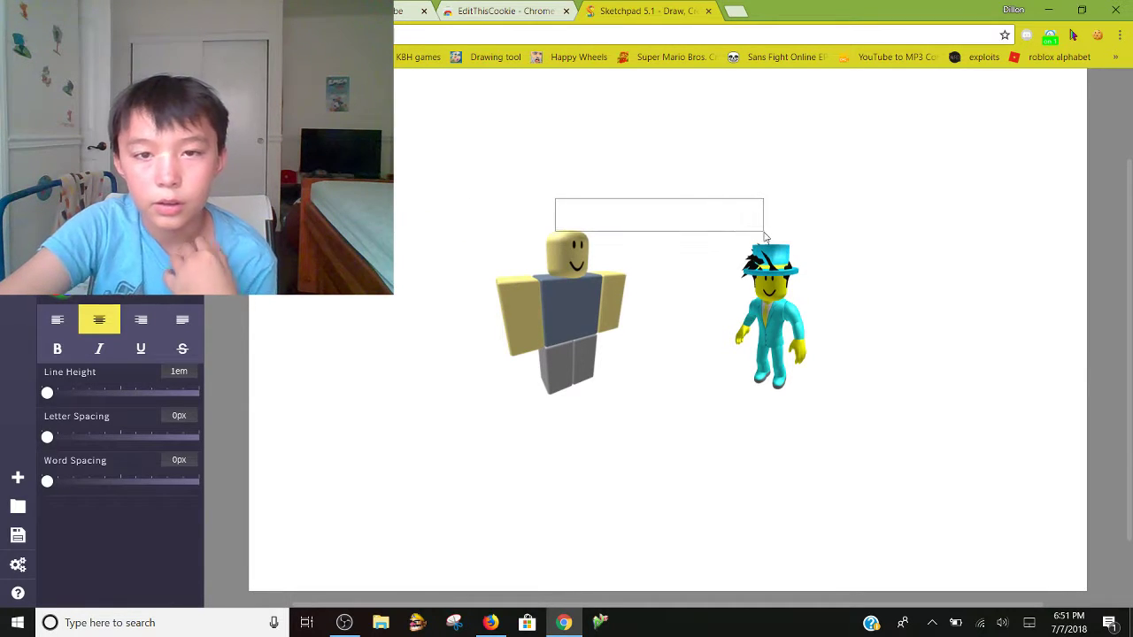
pyautogui.moveTo(764, 235); pyautogui.dragTo(765, 236)
pyautogui.write('BAWN')
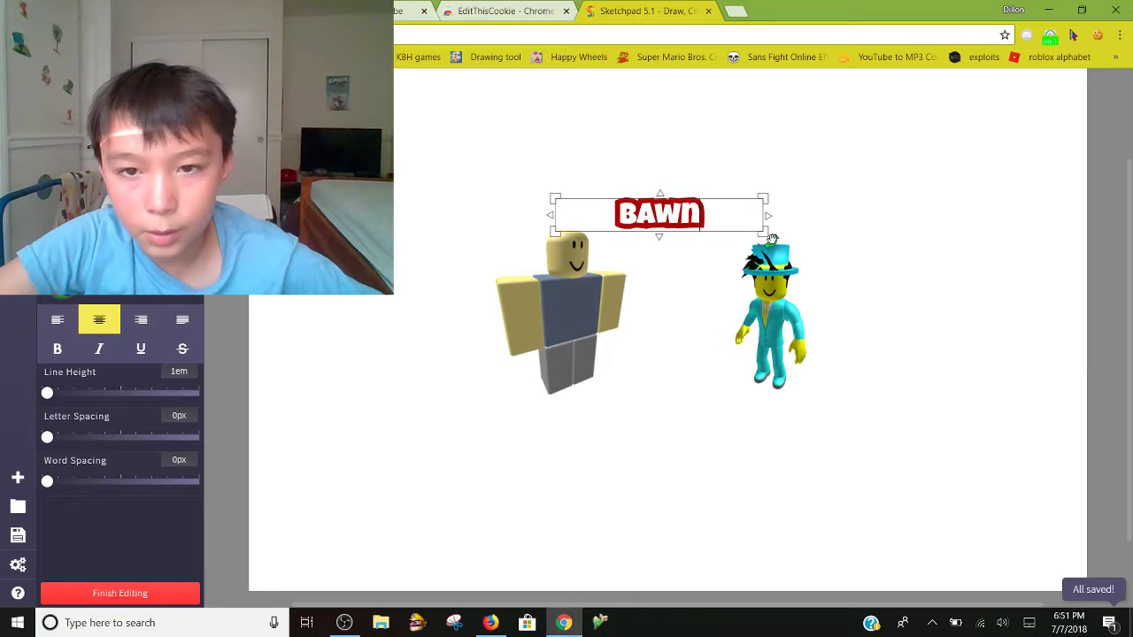
pyautogui.press('BackSpace')
pyautogui.press('BackSpace')
pyautogui.write('N')
pyautogui.press('BackSpace')
pyautogui.press('BackSpace')
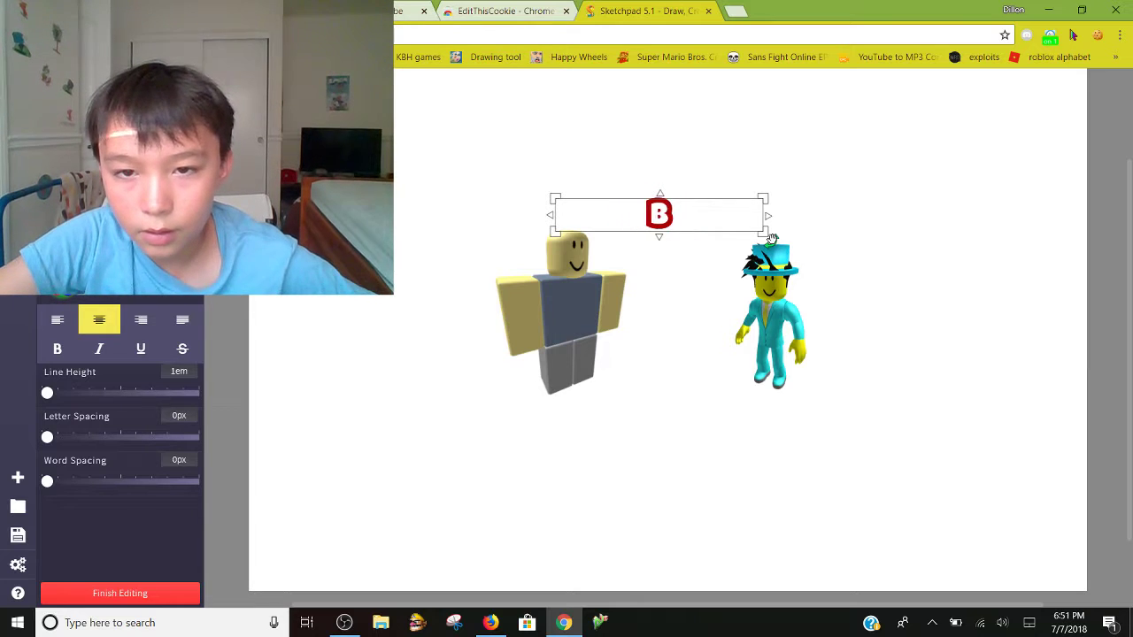
pyautogui.press('BackSpace')
pyautogui.write(':BAN B')
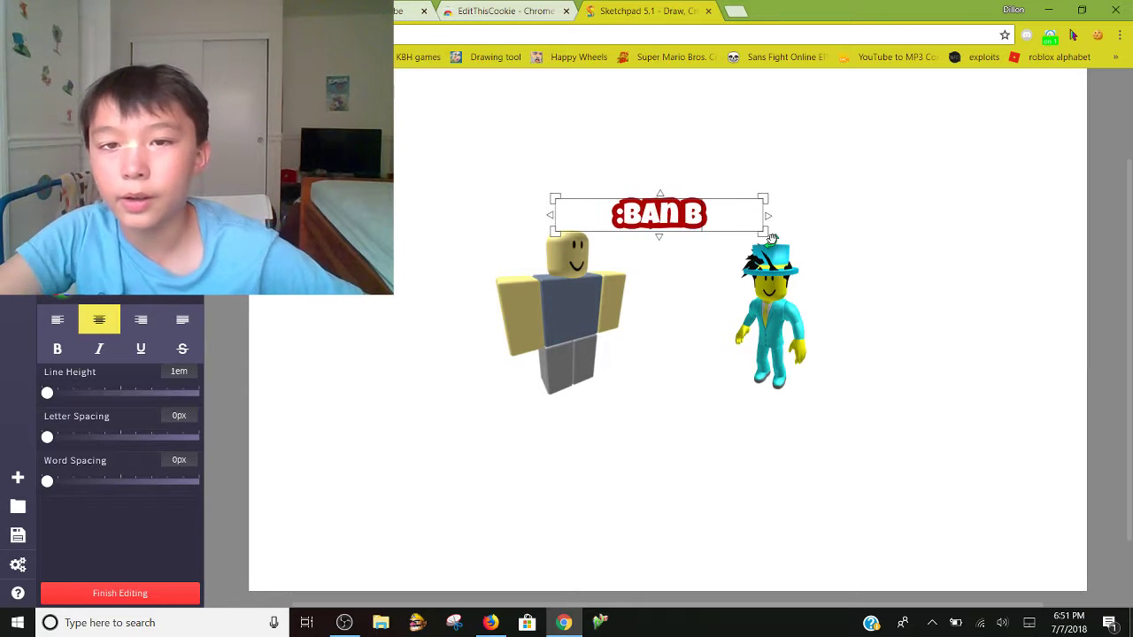
pyautogui.write('ANANA')
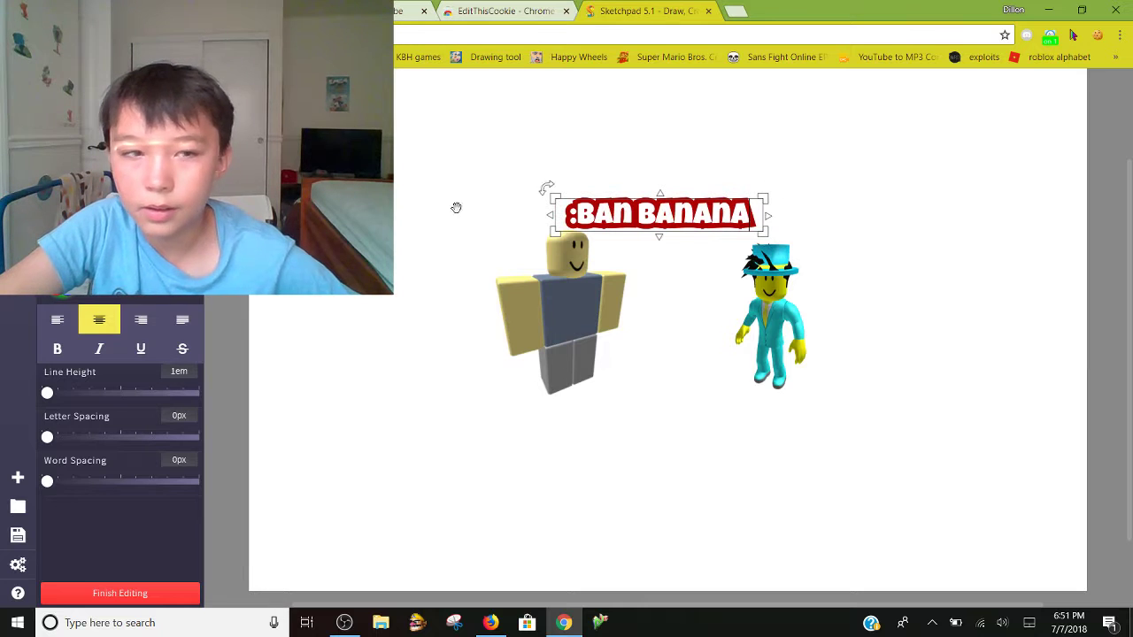
pyautogui.click(456, 208)
pyautogui.moveTo(730, 212)
pyautogui.mouseDown()
pyautogui.moveTo(714, 232)
pyautogui.moveTo(727, 215)
pyautogui.mouseUp()
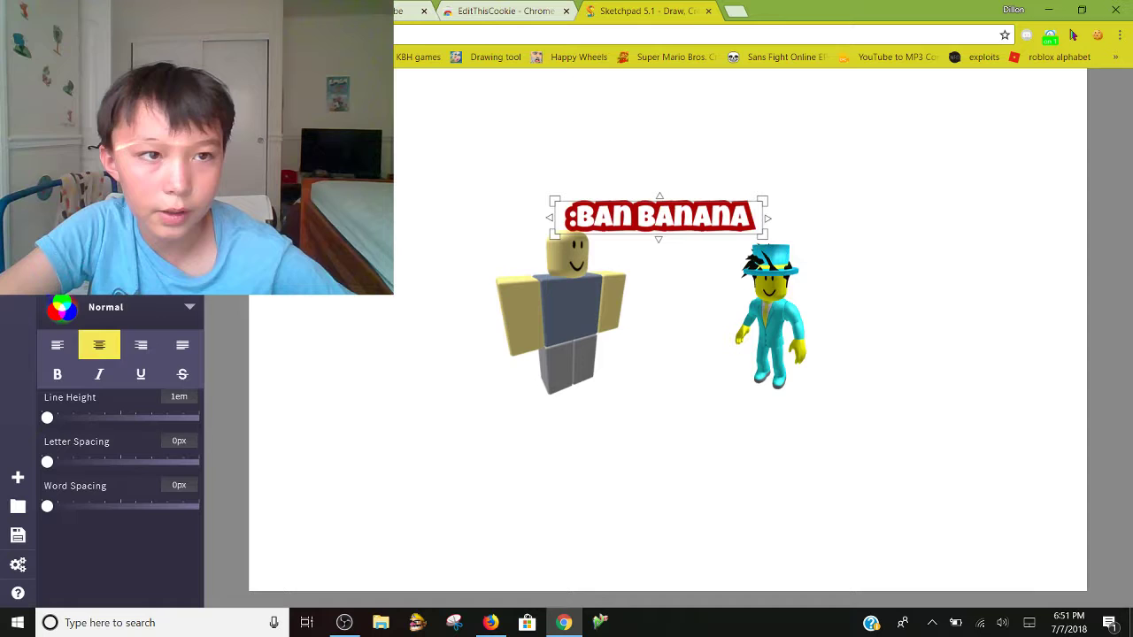
# - Add a second caption 'UR GAY' over the cyan avatar, shifted left
pyautogui.scroll(-1, 121, 398)
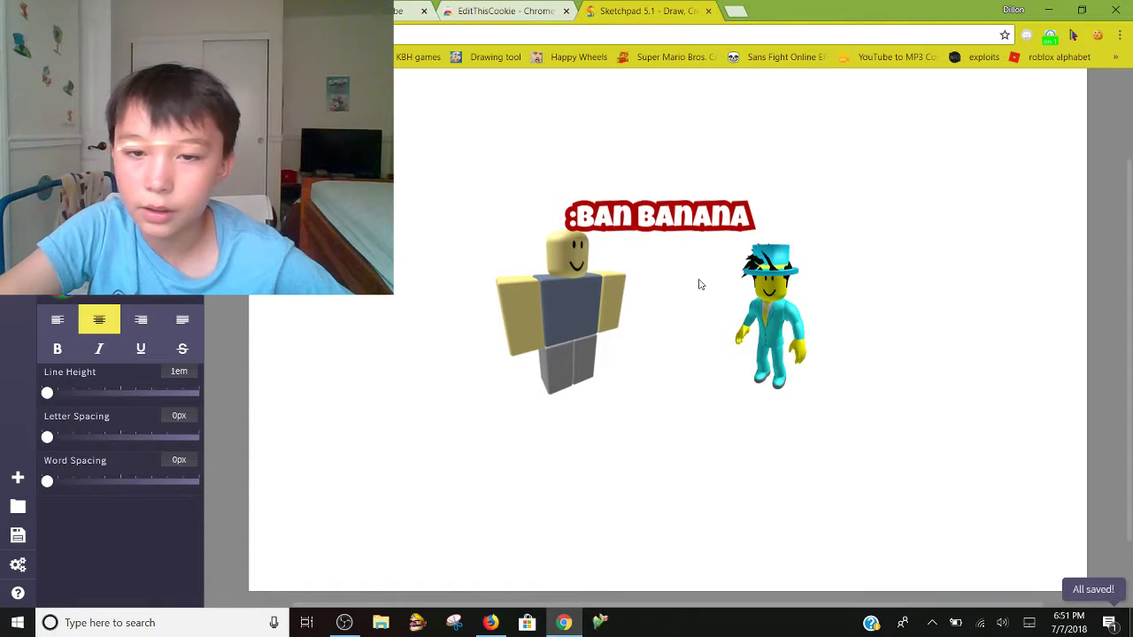
pyautogui.moveTo(636, 272); pyautogui.dragTo(852, 302)
pyautogui.write('UR')
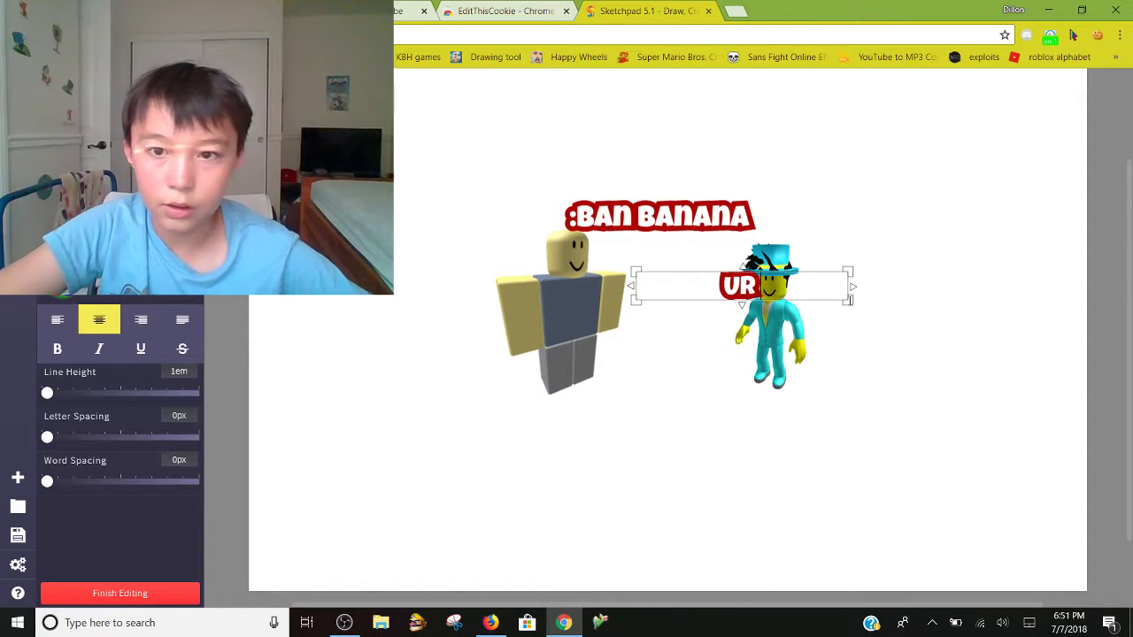
pyautogui.write(' GAY')
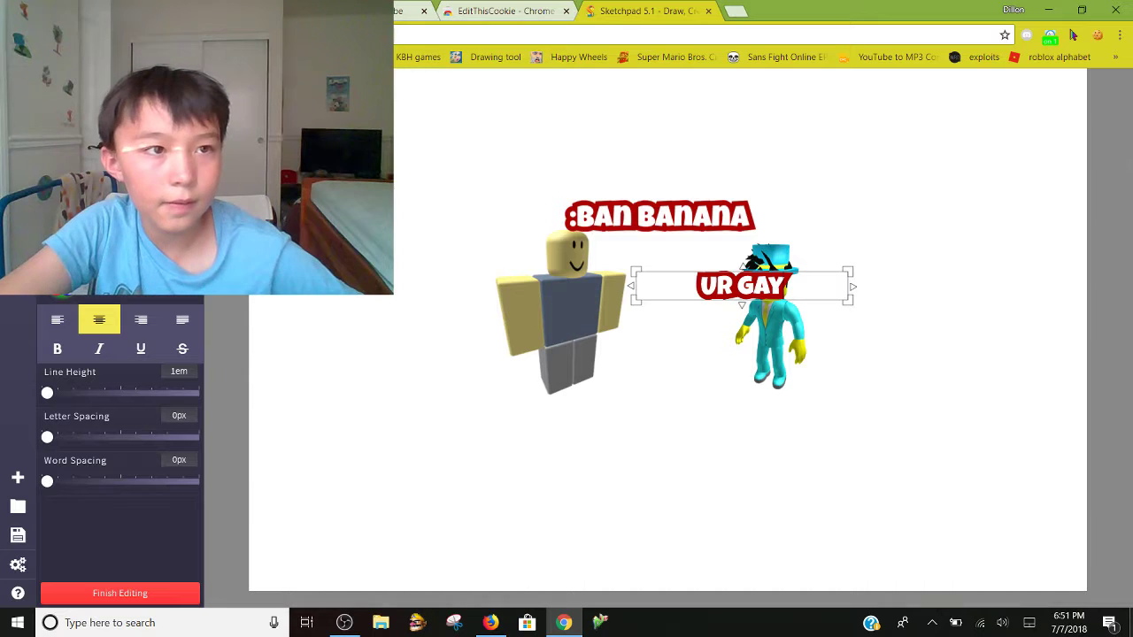
pyautogui.click(823, 318)
pyautogui.moveTo(730, 281)
pyautogui.mouseDown()
pyautogui.moveTo(678, 286)
pyautogui.moveTo(683, 274)
pyautogui.mouseUp()
pyautogui.click(576, 147)
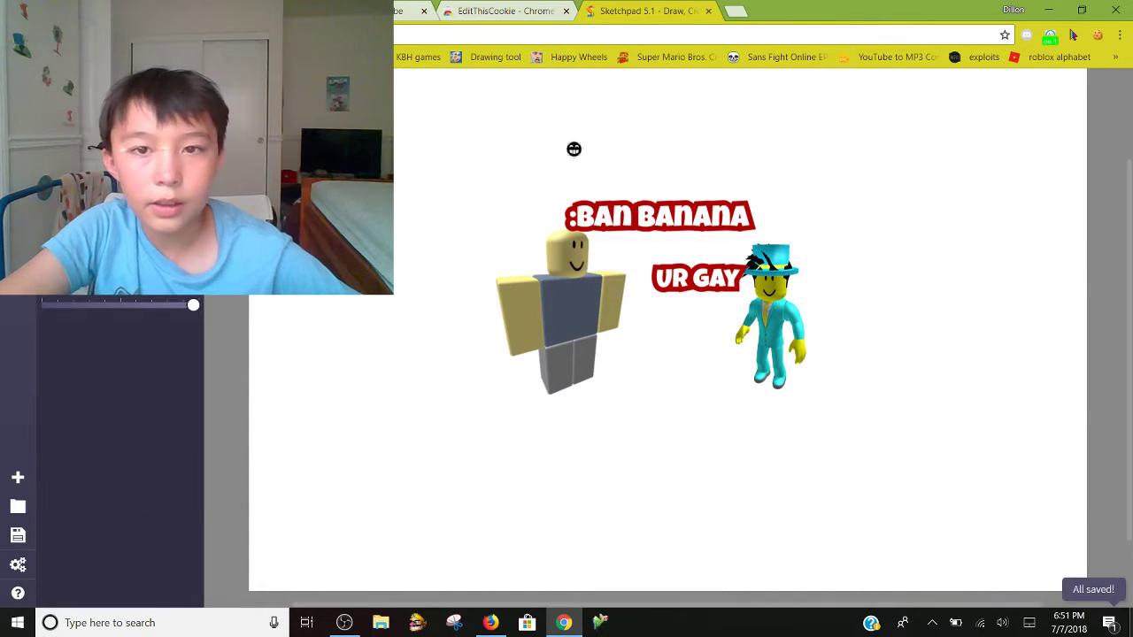
# - Insert banned.PNG from Pictures and move the red banned banner to the canvas top
pyautogui.hotkey('ctrl', 'o')
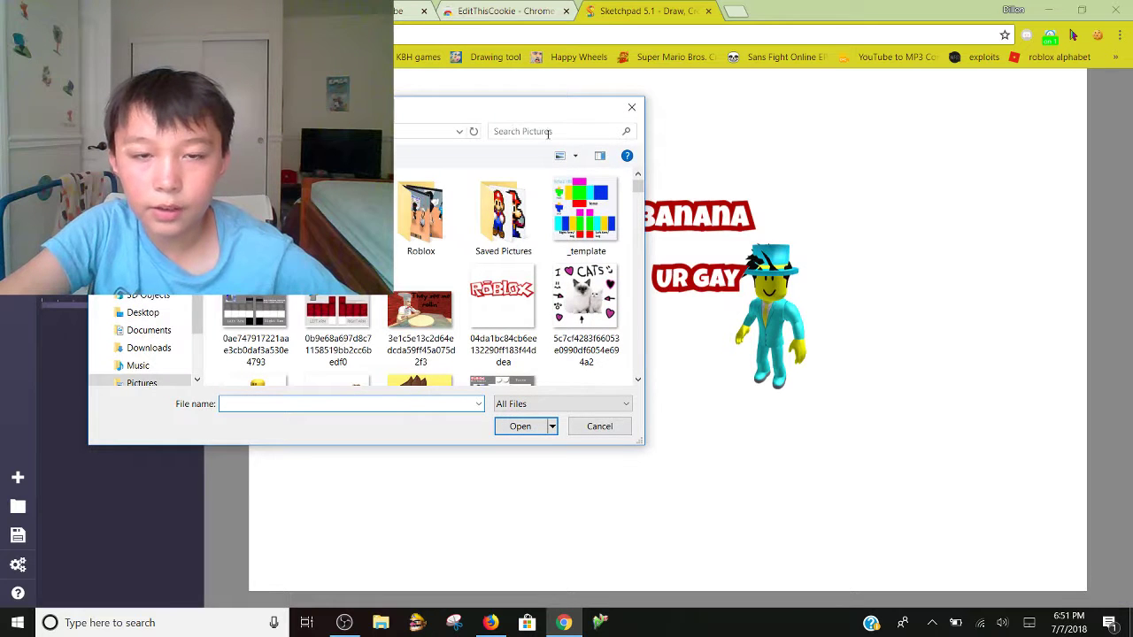
pyautogui.click(545, 133)
pyautogui.write('Ban')
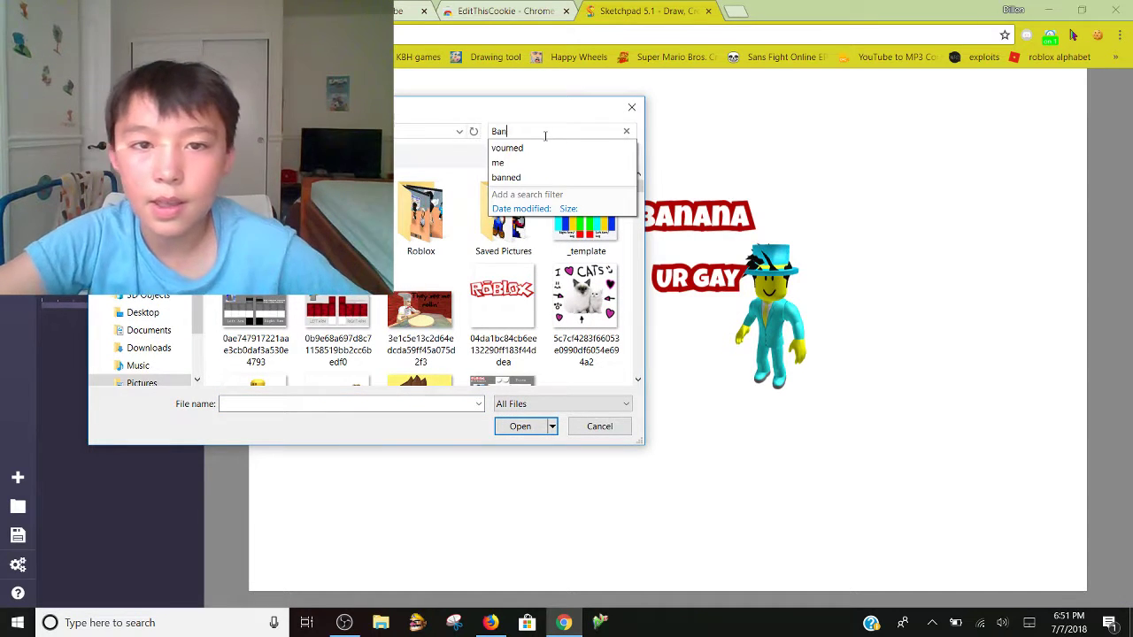
pyautogui.press('BackSpace')
pyautogui.press('BackSpace')
pyautogui.press('BackSpace')
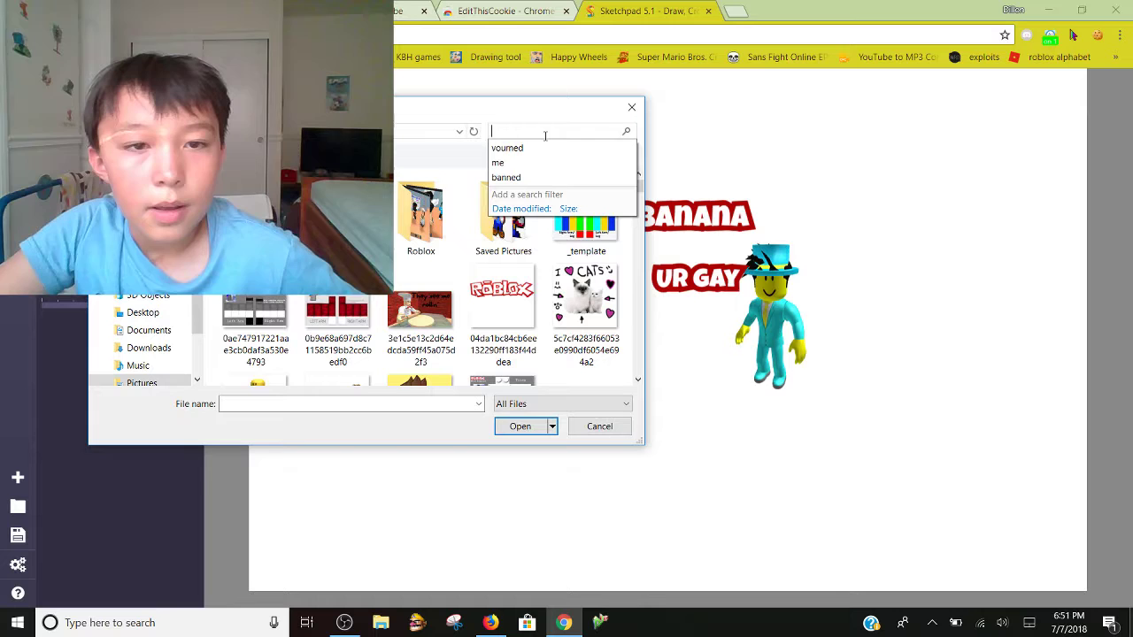
pyautogui.write('Banned')
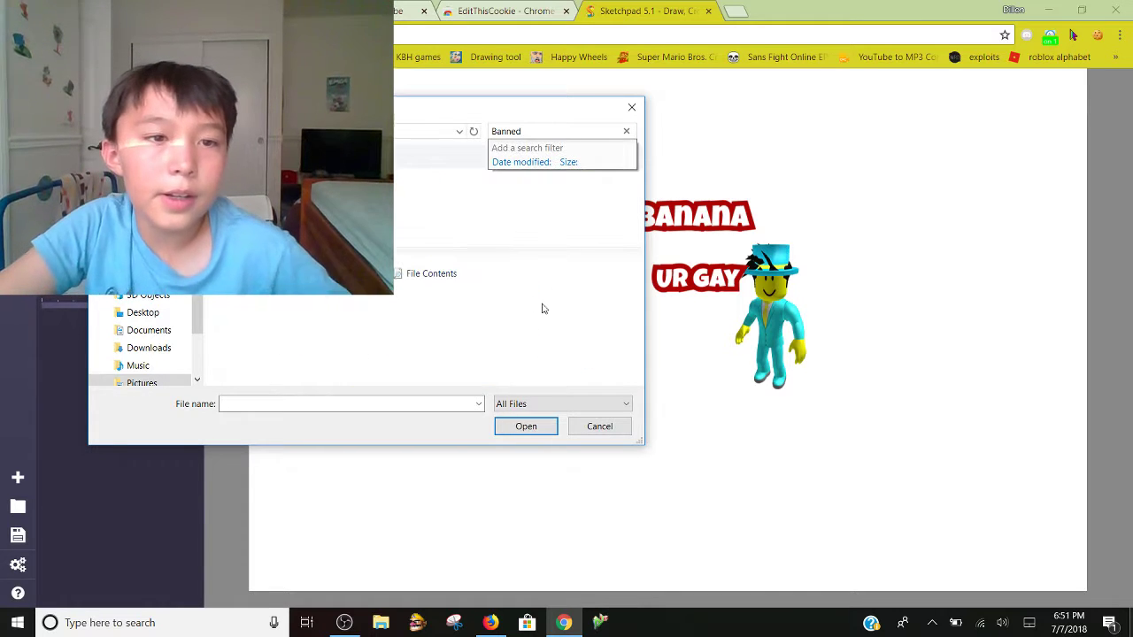
pyautogui.press('Return')
pyautogui.click(521, 425)
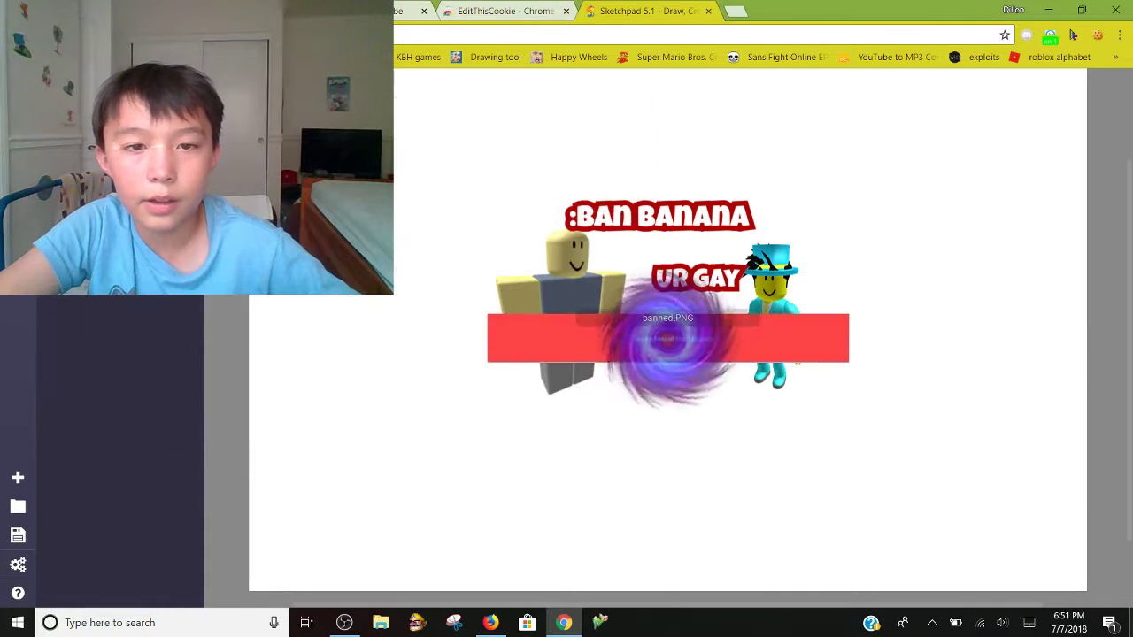
pyautogui.moveTo(720, 336); pyautogui.dragTo(699, 162)
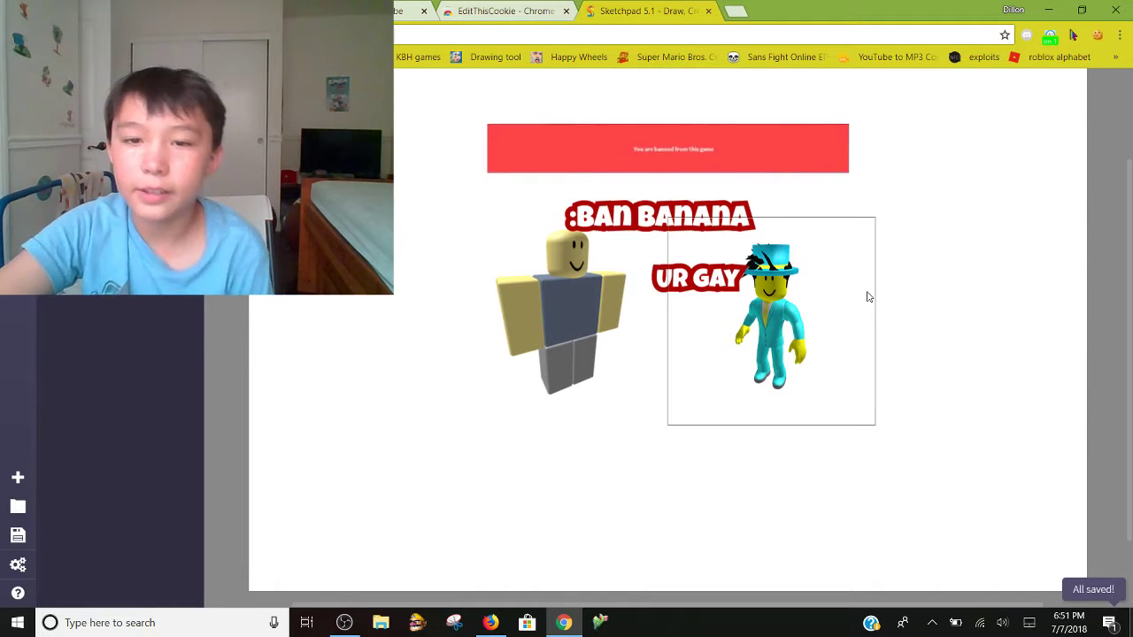
# - Marquee-select the avatars, captions and banner and delete them, dismissing a stray address entry
pyautogui.moveTo(935, 522); pyautogui.dragTo(447, 95)
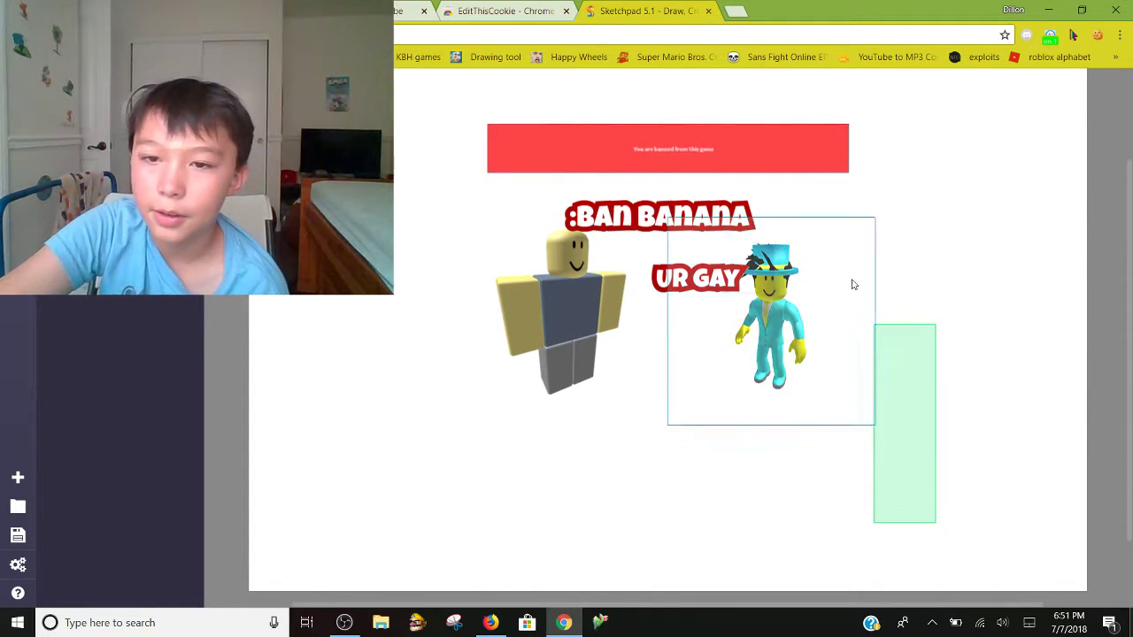
pyautogui.press('Delete')
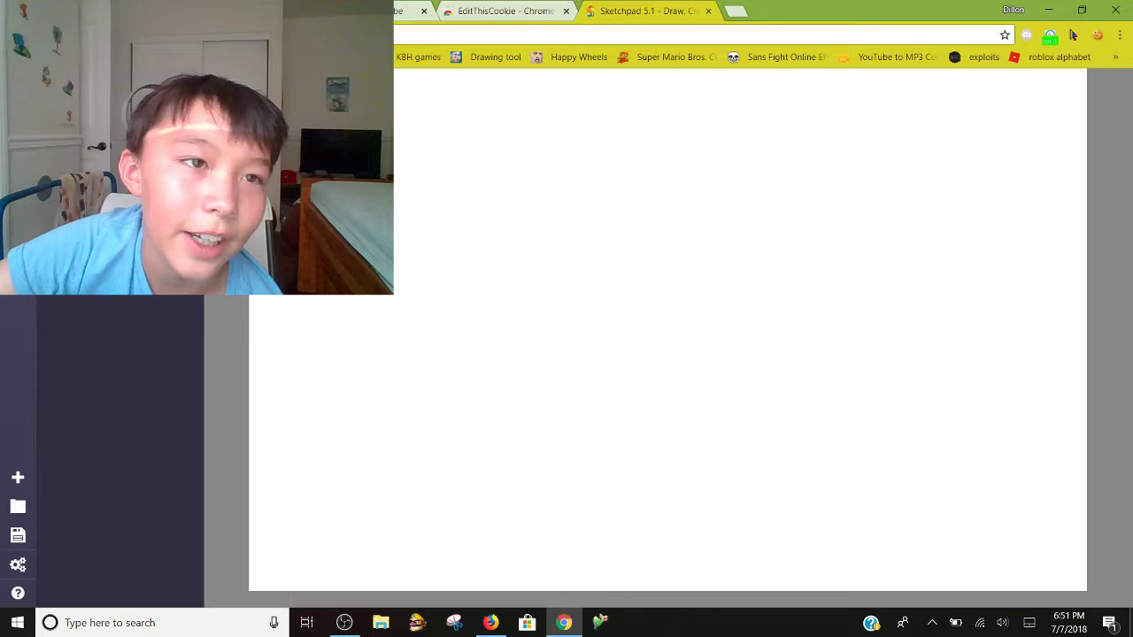
pyautogui.write('s')
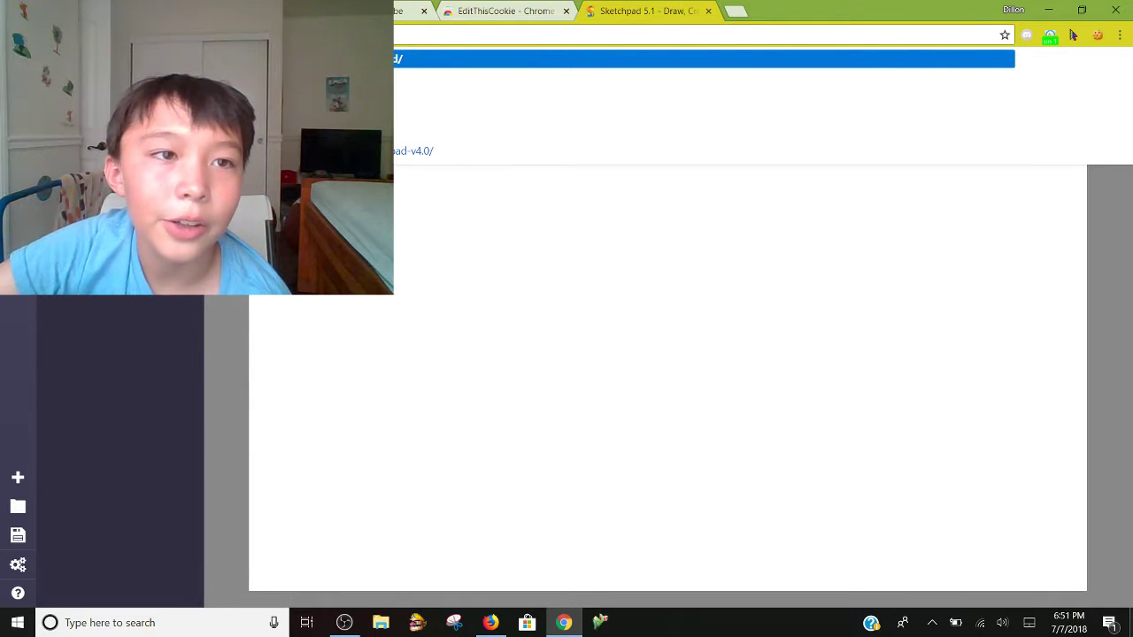
pyautogui.press('Return')
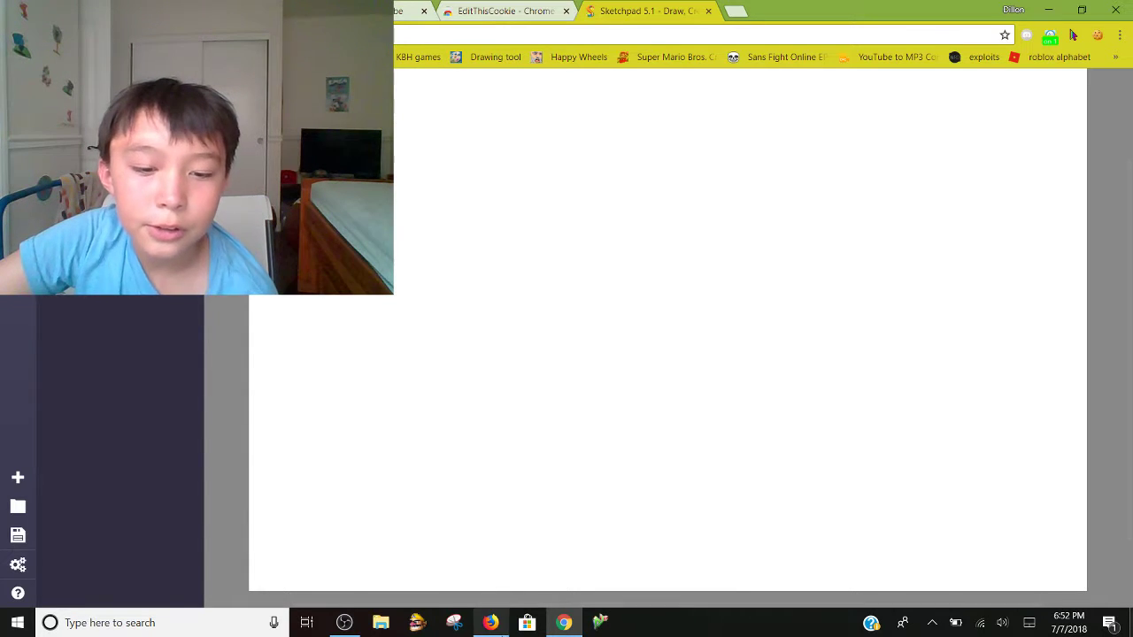
pyautogui.click(491, 623)
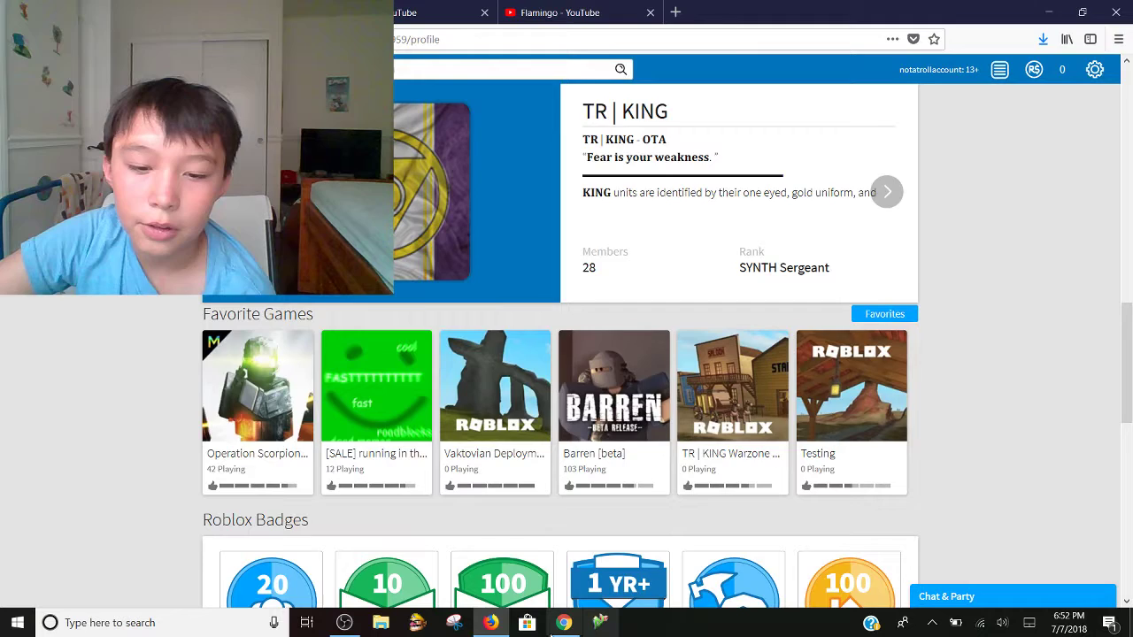
pyautogui.click(563, 623)
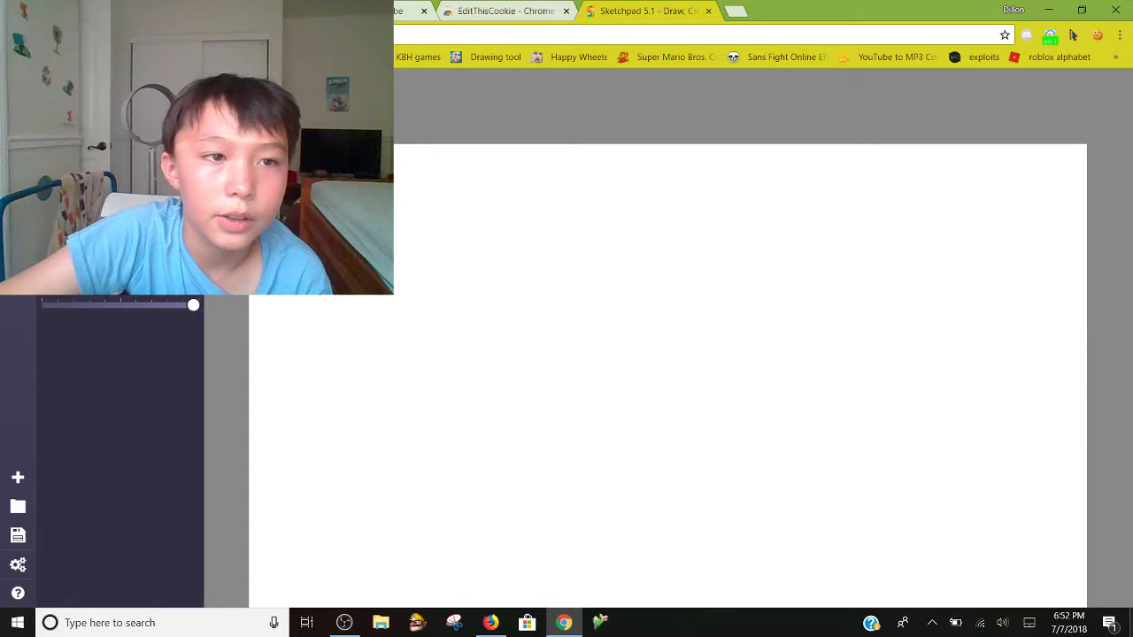
# - Cancel the file picker and drag a wide text box across the canvas top
pyautogui.hotkey('ctrl', 'o')
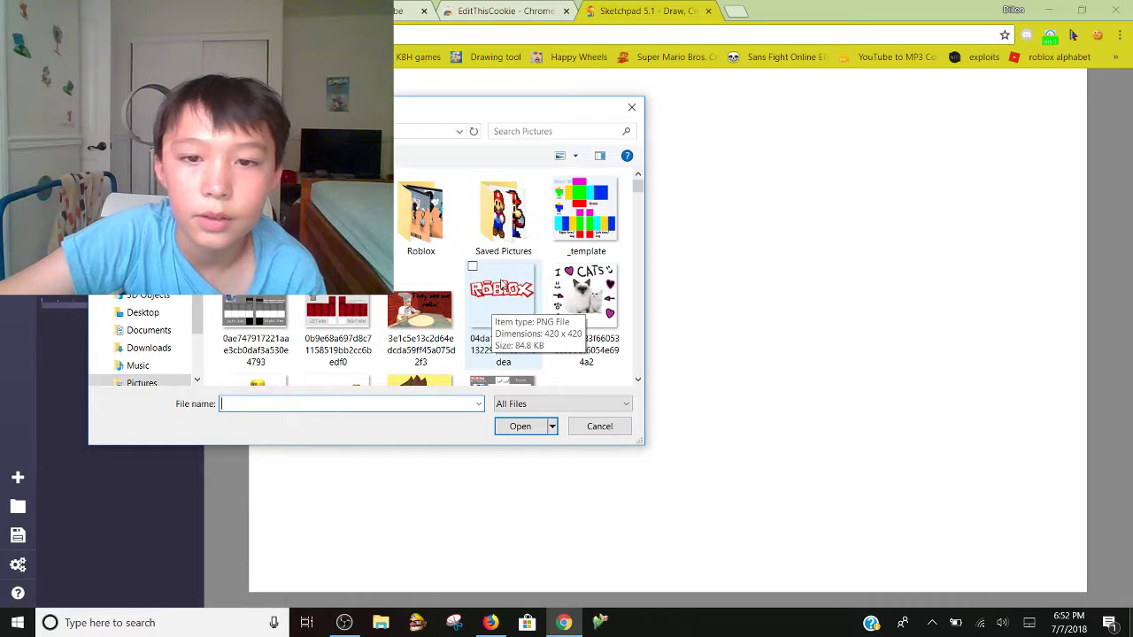
pyautogui.click(633, 115)
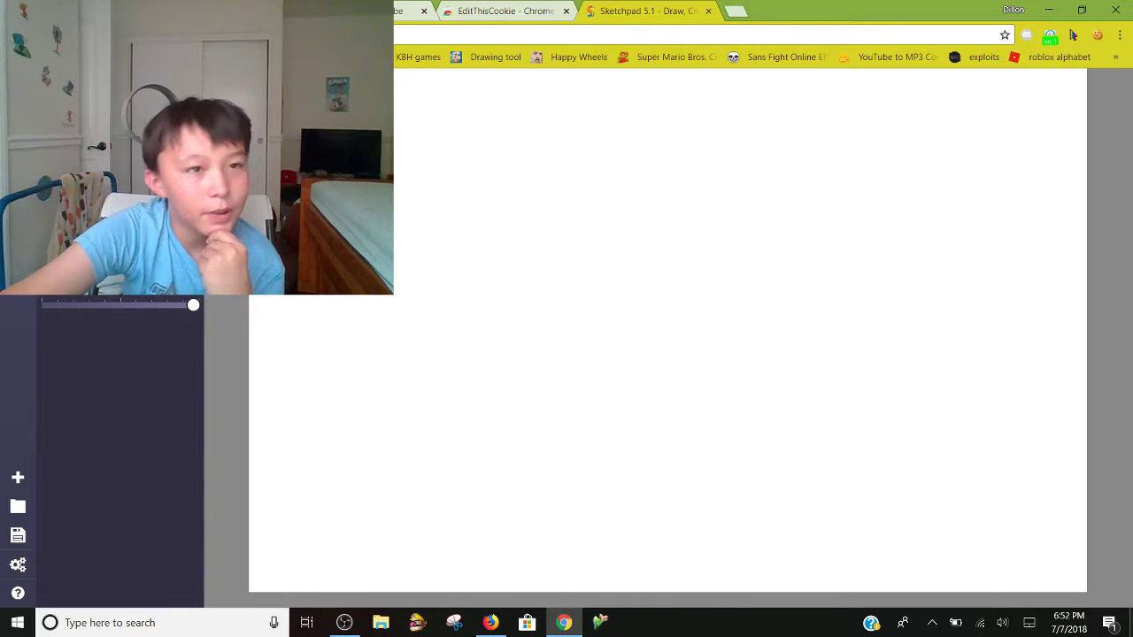
pyautogui.moveTo(437, 118); pyautogui.dragTo(954, 239)
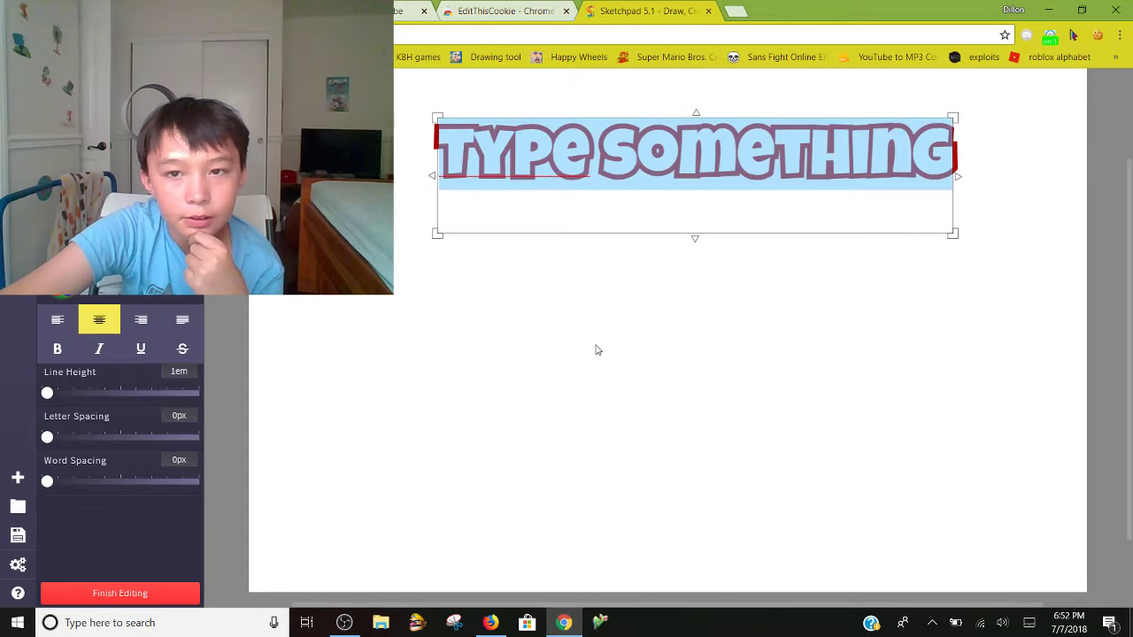
# - Type HOW, I and MAKE into three stacked text boxes
pyautogui.moveTo(395, 262); pyautogui.dragTo(410, 283)
pyautogui.moveTo(447, 144); pyautogui.dragTo(977, 256)
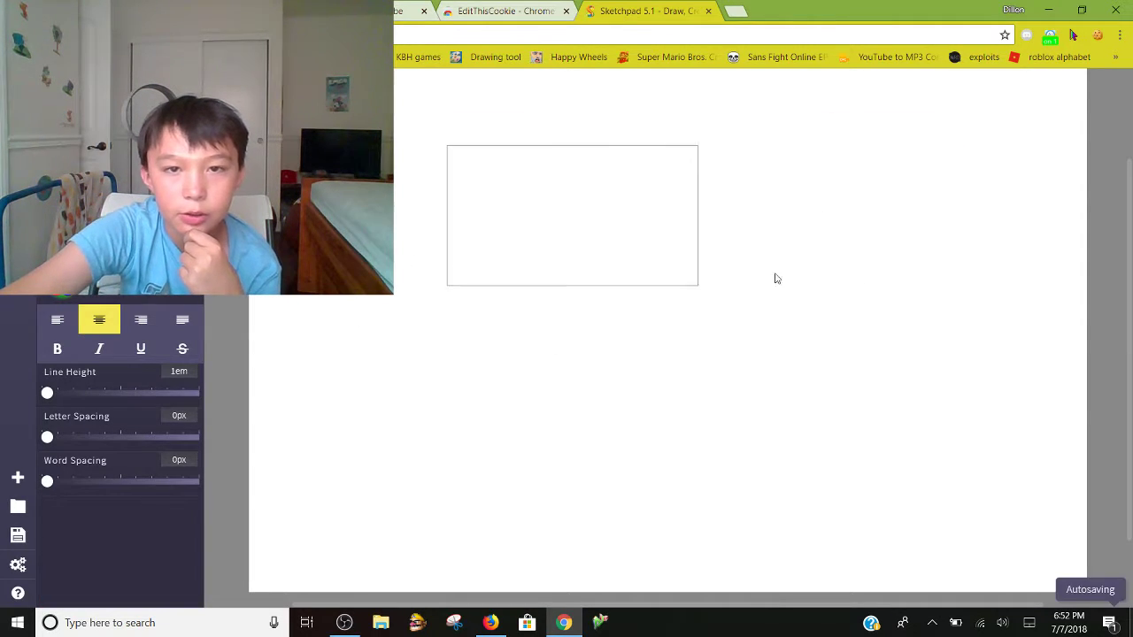
pyautogui.write('HOW')
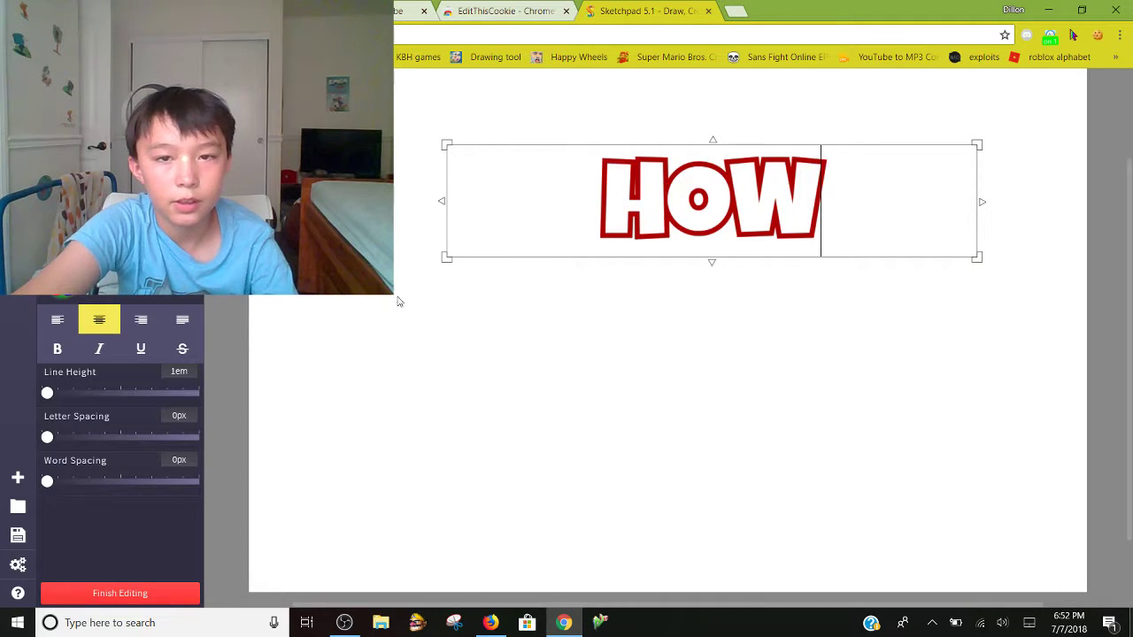
pyautogui.moveTo(384, 287); pyautogui.dragTo(796, 408)
pyautogui.write('I')
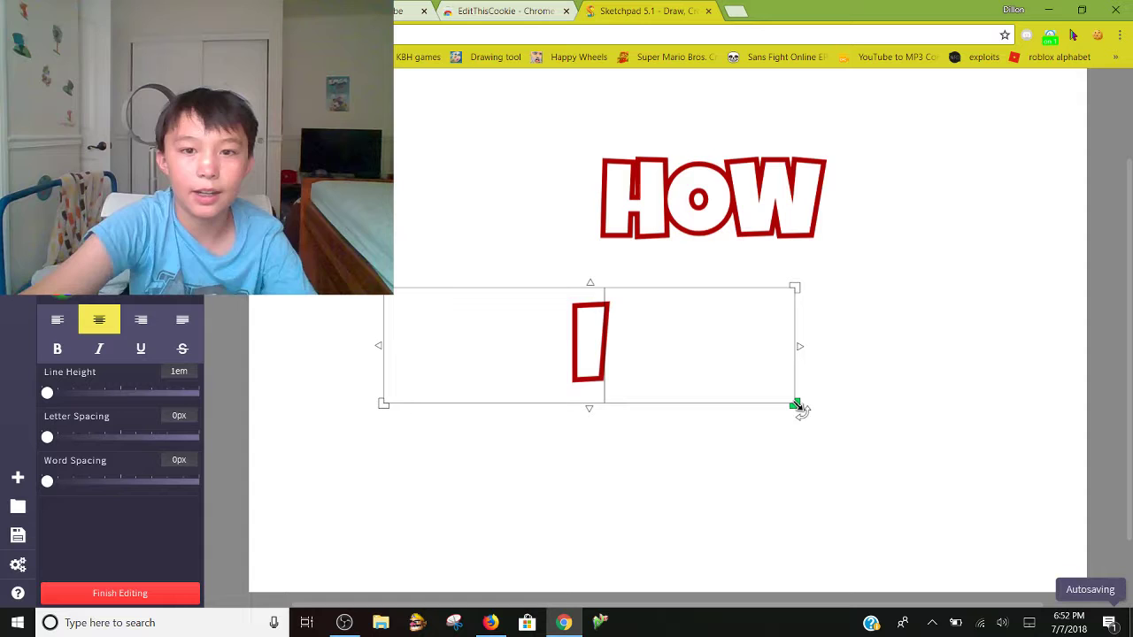
pyautogui.moveTo(438, 453); pyautogui.dragTo(1001, 580)
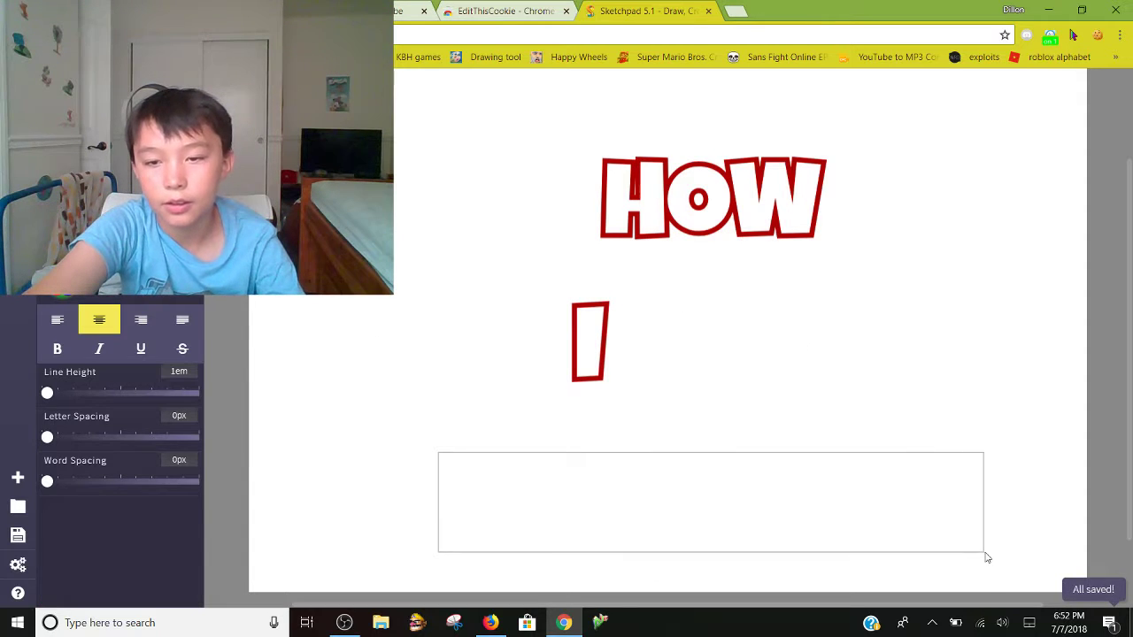
pyautogui.write('MAKE')
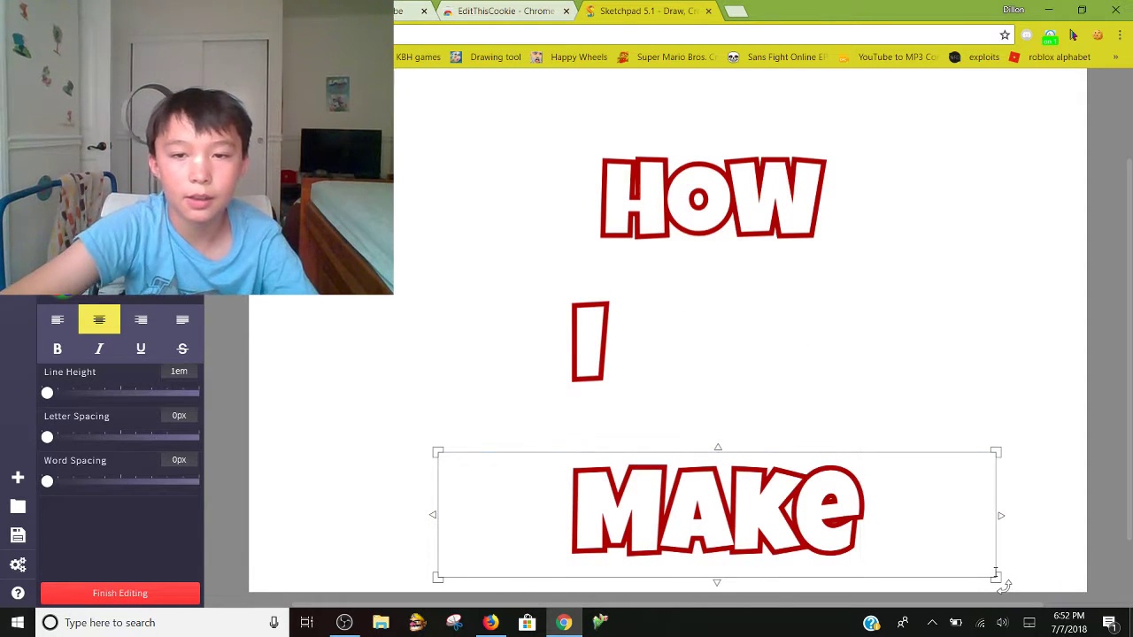
# - Add MY and THUMBNAILS boxes, sizing THUMBNAILS to one line just above MAKE
pyautogui.moveTo(425, 105); pyautogui.dragTo(947, 356)
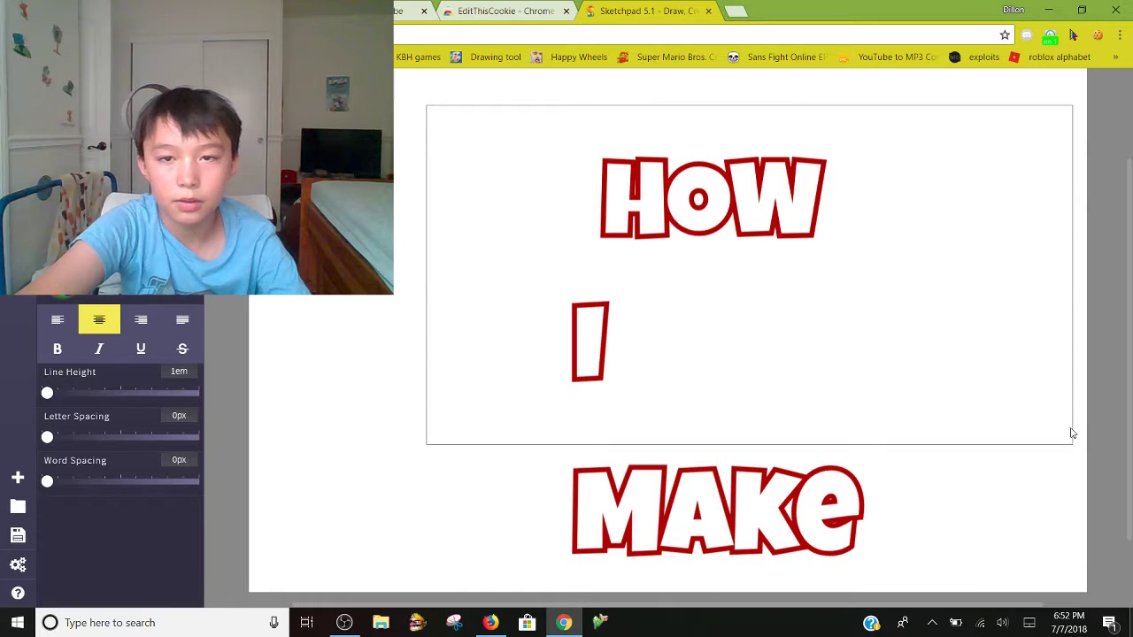
pyautogui.write('MY')
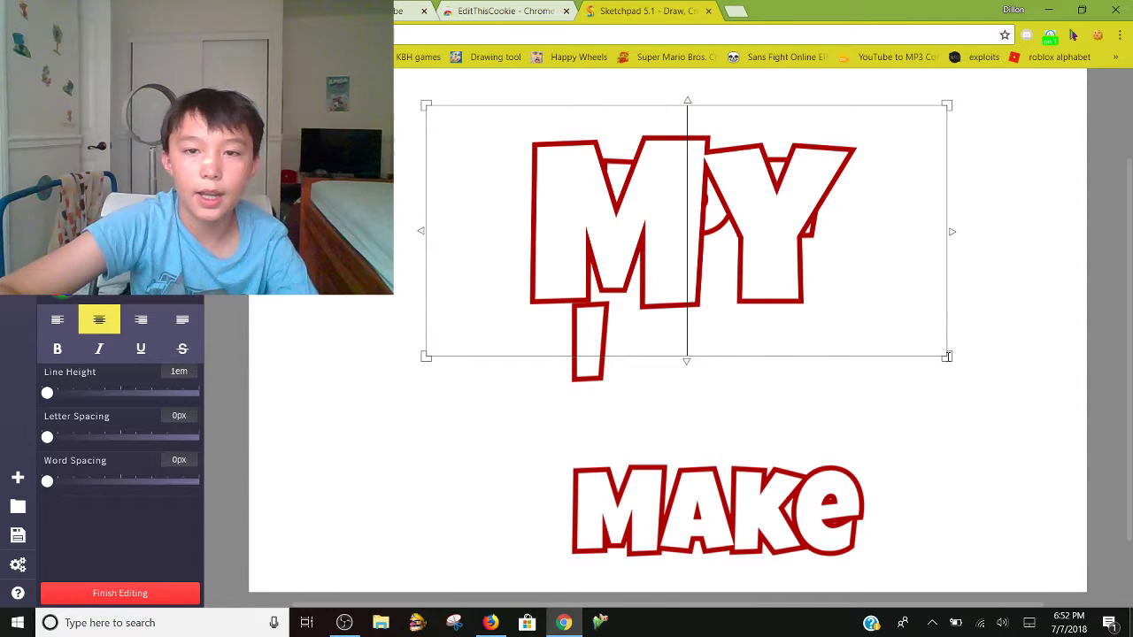
pyautogui.moveTo(336, 255); pyautogui.dragTo(905, 489)
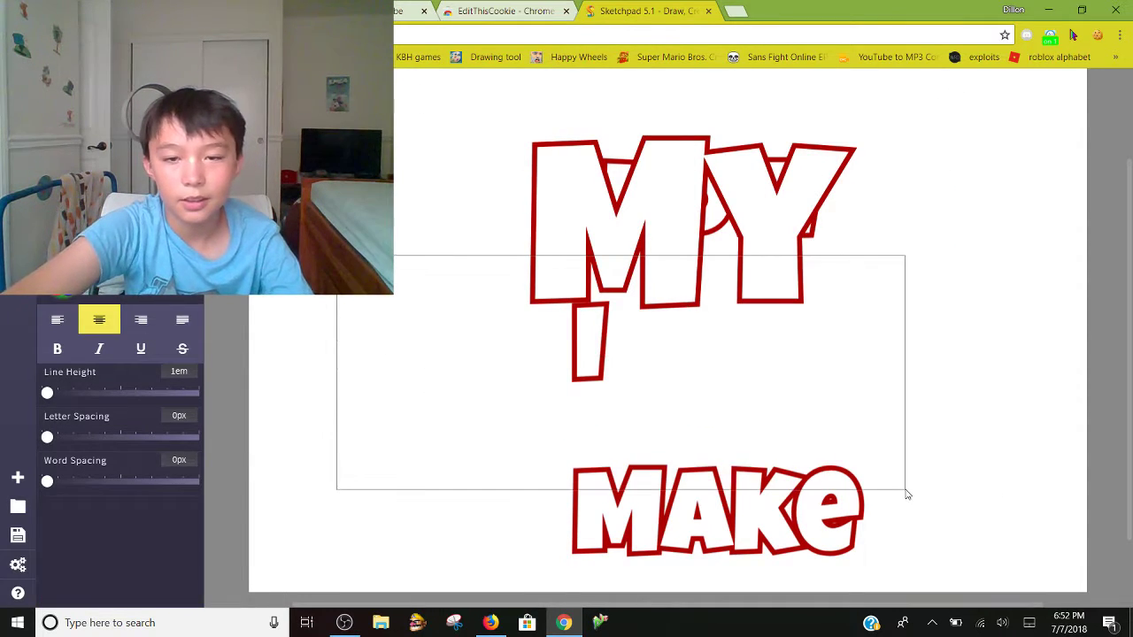
pyautogui.write('THUMB')
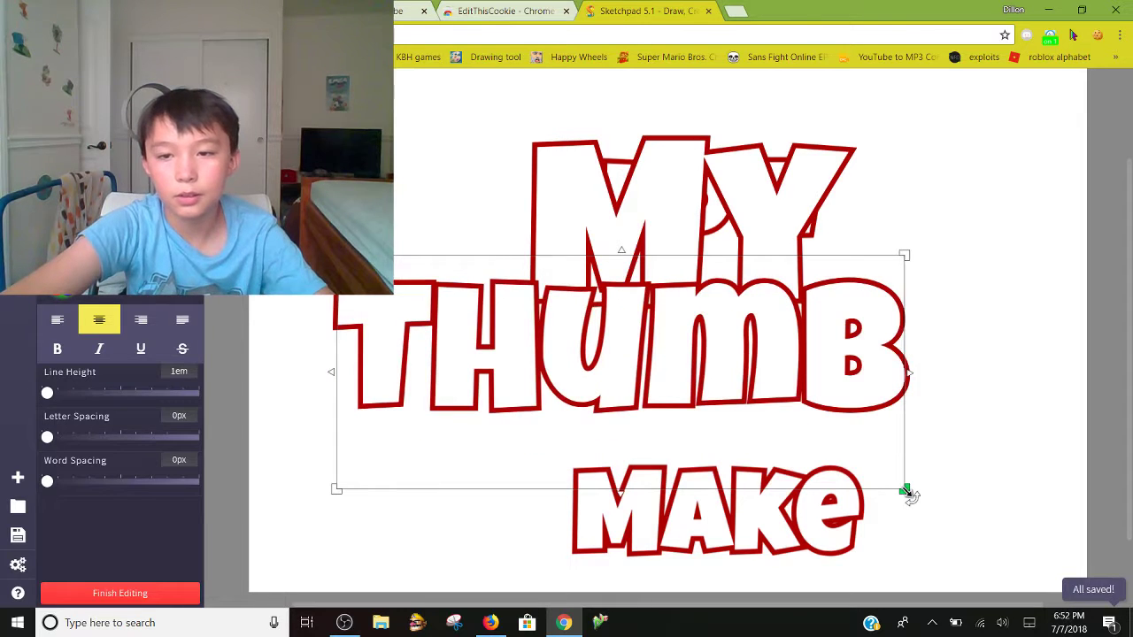
pyautogui.write('NAIls')
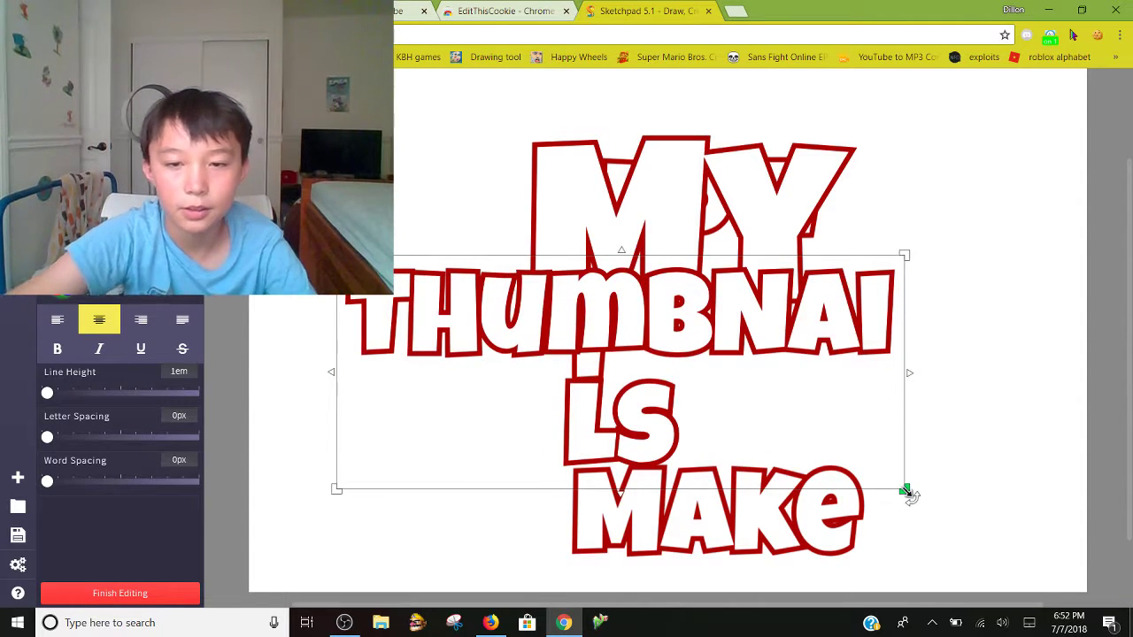
pyautogui.moveTo(912, 378); pyautogui.dragTo(1071, 373)
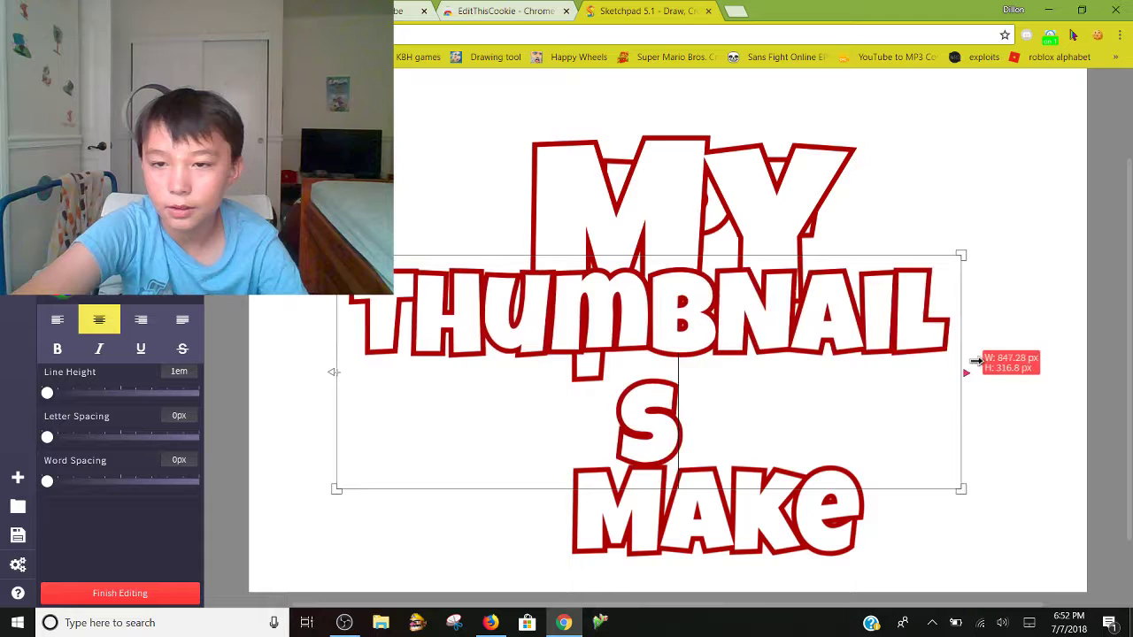
pyautogui.moveTo(1069, 256); pyautogui.dragTo(916, 406)
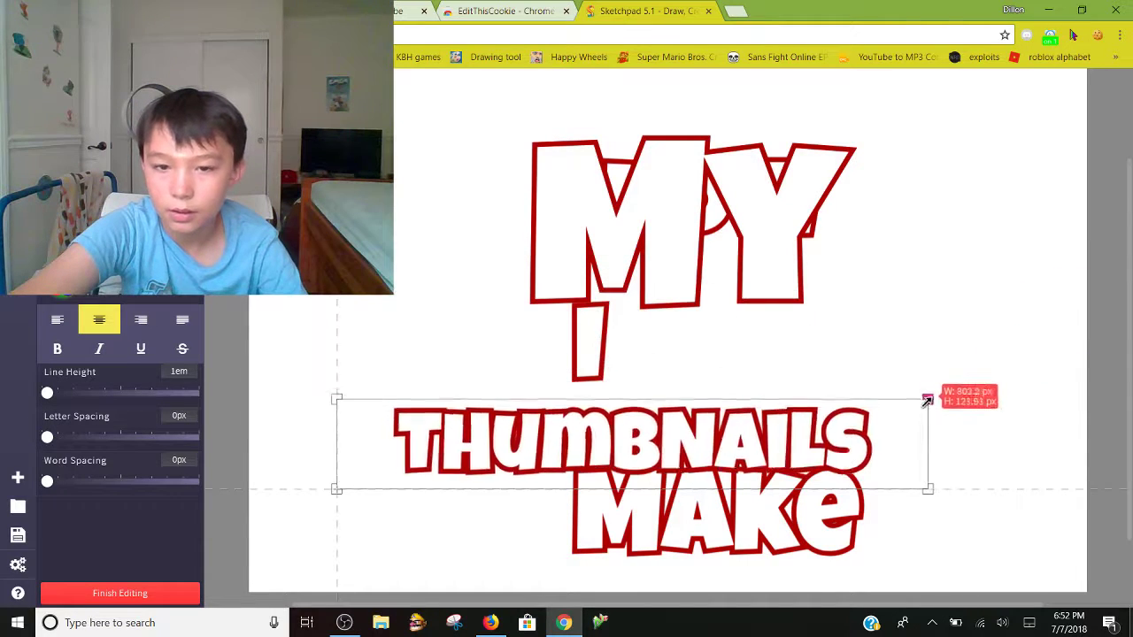
# - Shrink MY and move HOW to the top, tilted clockwise
pyautogui.click(885, 354)
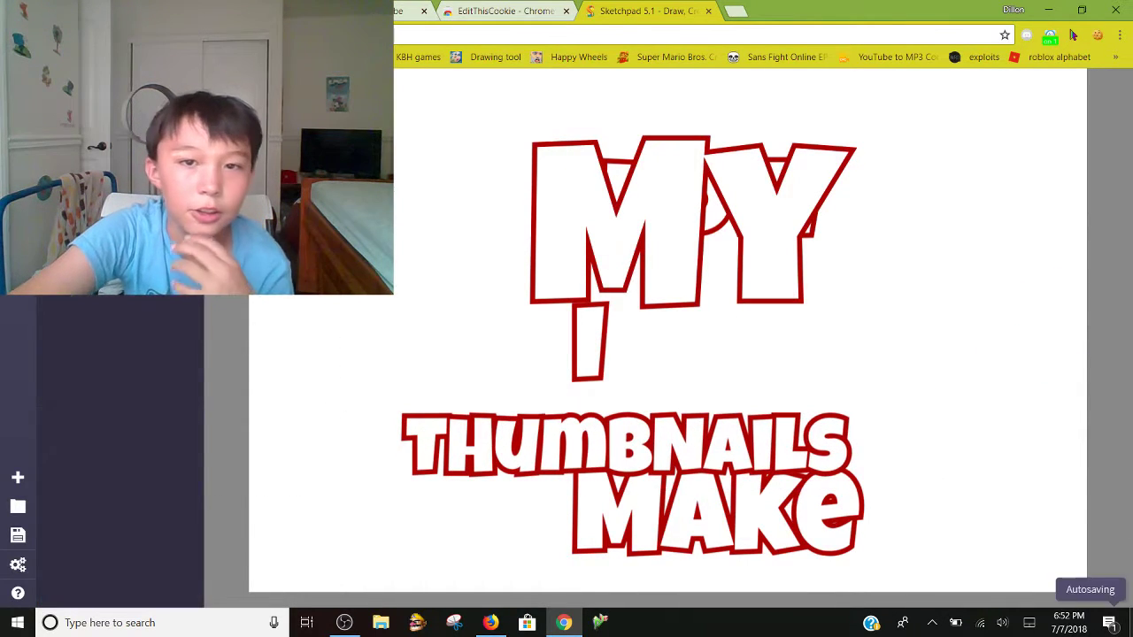
pyautogui.click(660, 246)
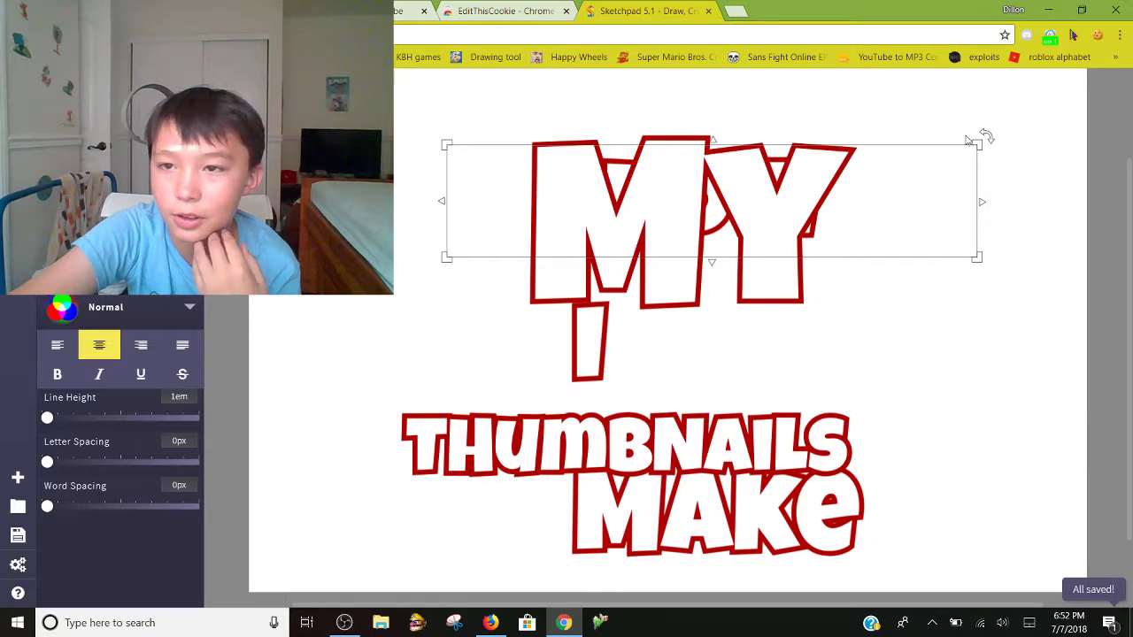
pyautogui.moveTo(981, 142); pyautogui.dragTo(948, 164)
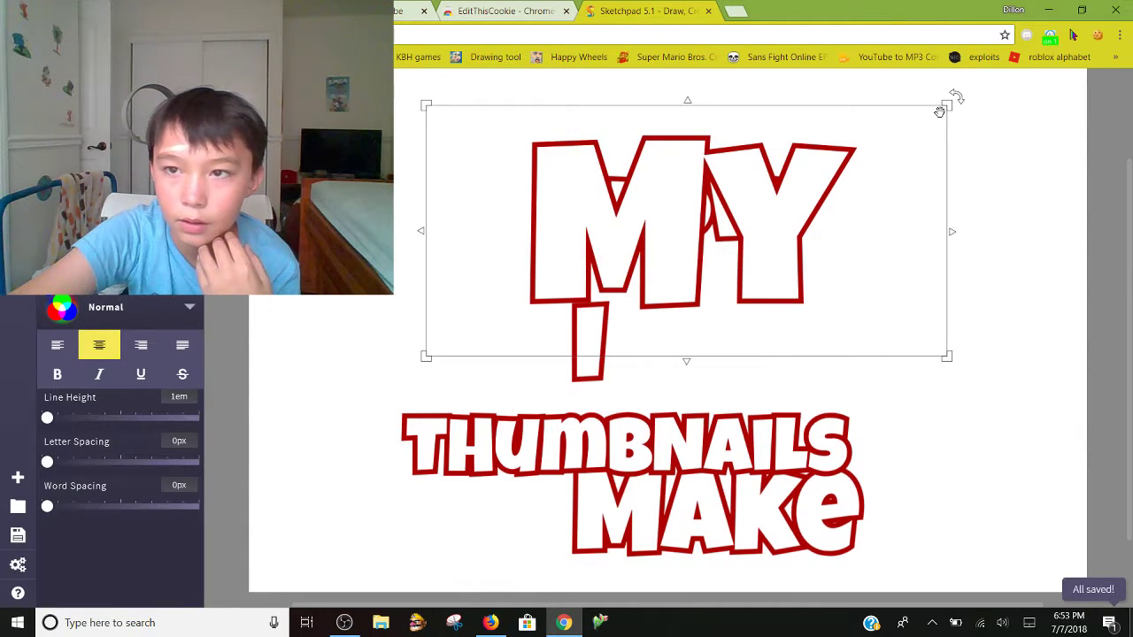
pyautogui.moveTo(939, 112); pyautogui.dragTo(791, 236)
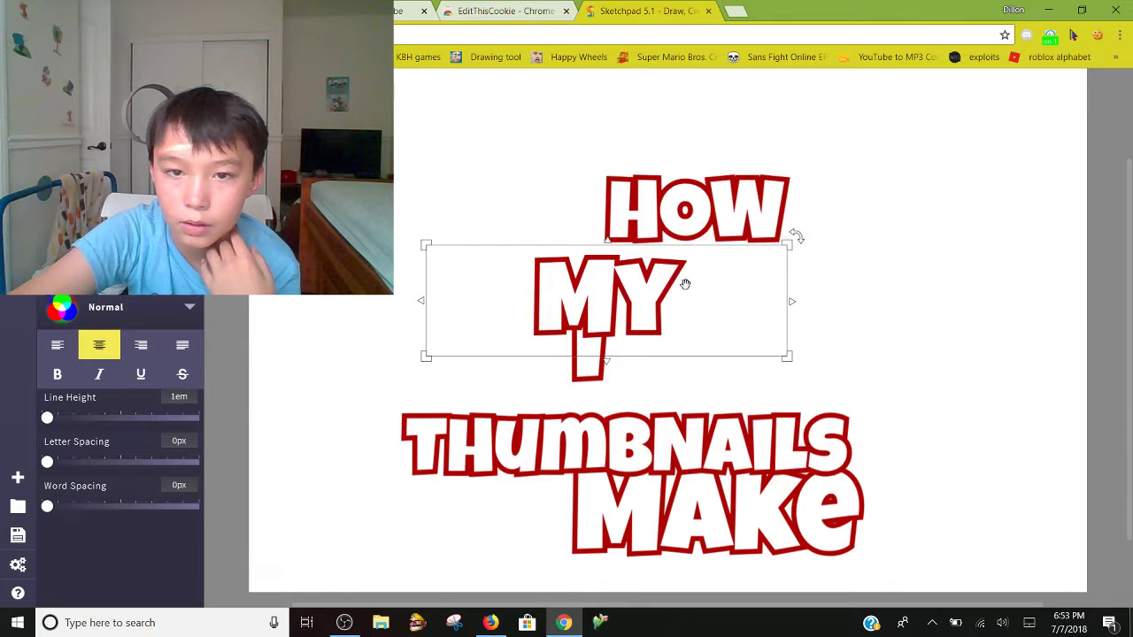
pyautogui.moveTo(686, 283); pyautogui.dragTo(554, 165)
pyautogui.moveTo(685, 210)
pyautogui.mouseDown()
pyautogui.moveTo(676, 109)
pyautogui.moveTo(645, 136)
pyautogui.mouseUp()
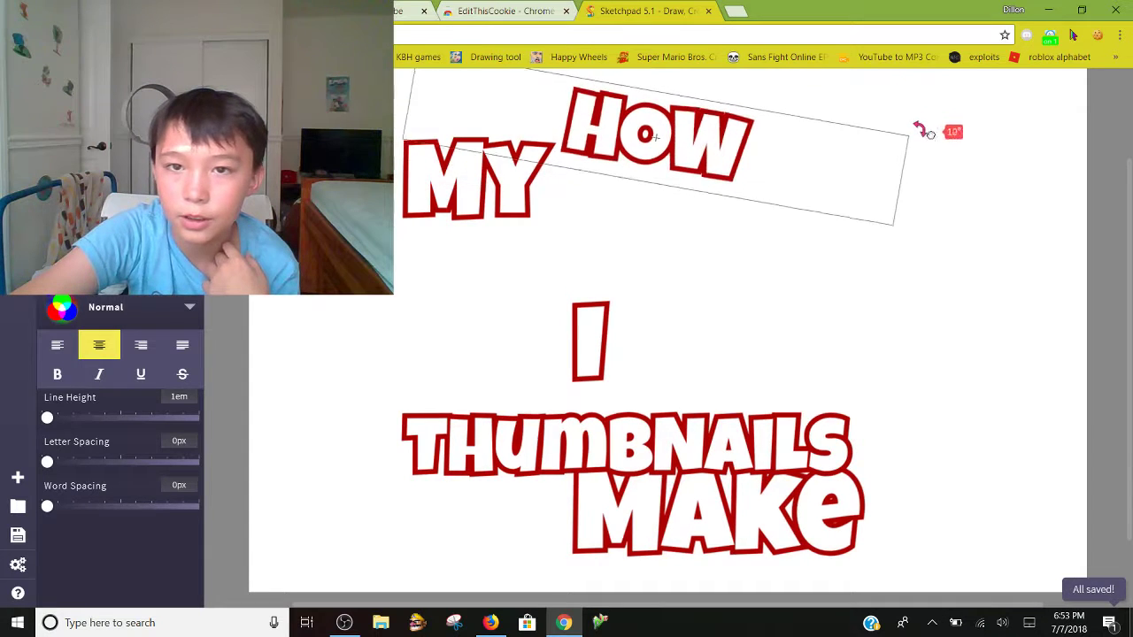
pyautogui.moveTo(914, 84); pyautogui.dragTo(905, 248)
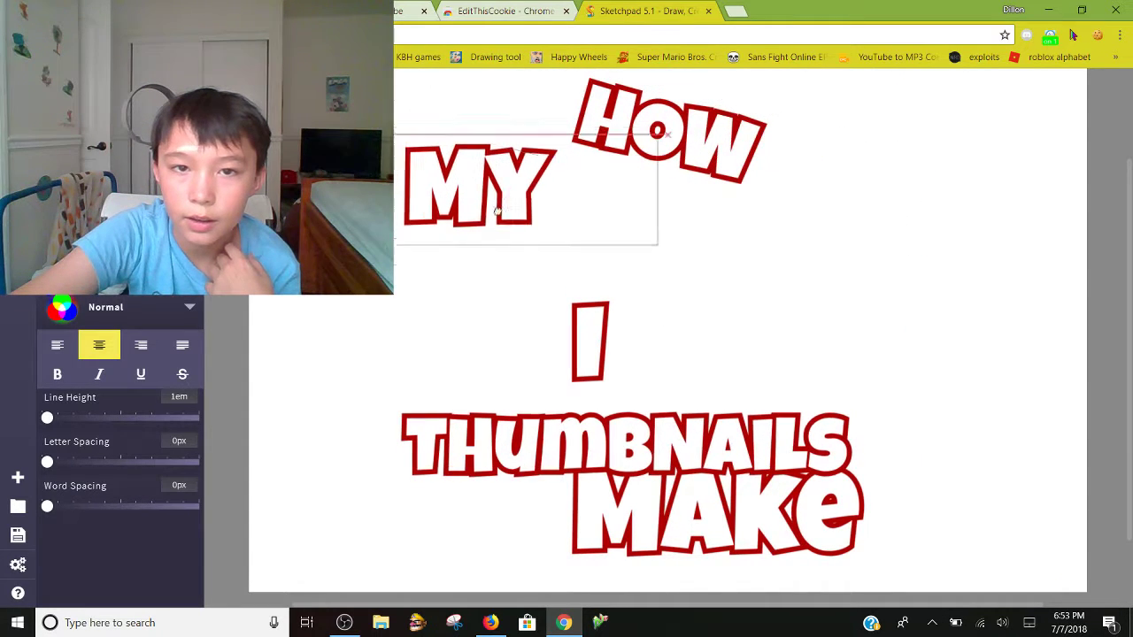
pyautogui.moveTo(513, 181)
pyautogui.mouseDown()
pyautogui.moveTo(536, 221)
pyautogui.moveTo(496, 301)
pyautogui.mouseUp()
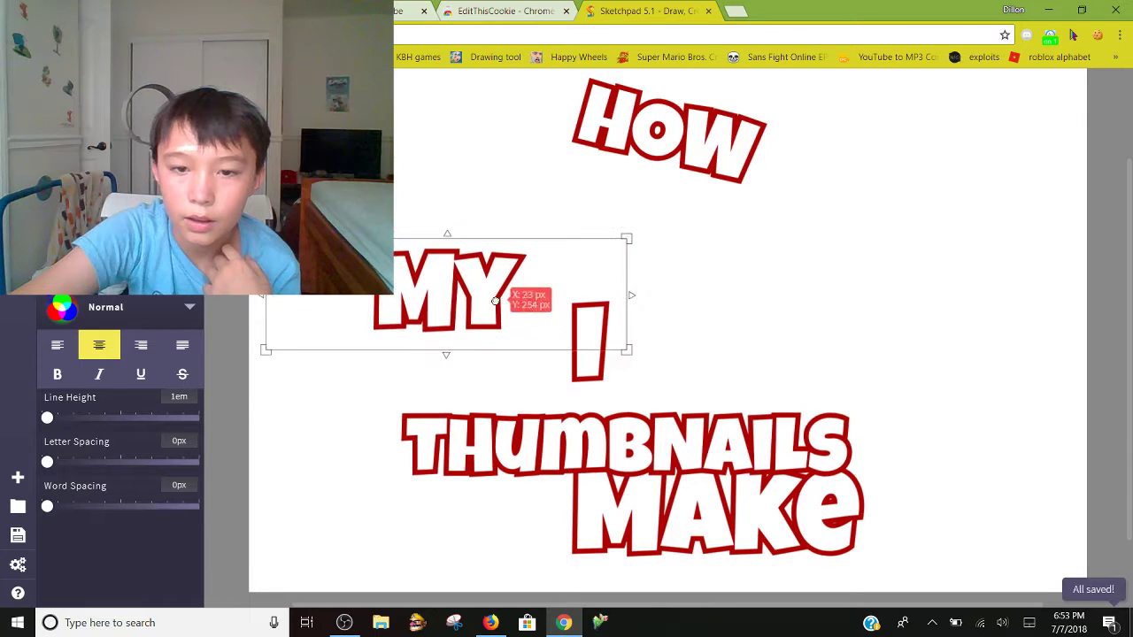
# - Place I below HOW tilted counter-clockwise, with MY and MAKE beside it
pyautogui.moveTo(603, 375); pyautogui.dragTo(543, 231)
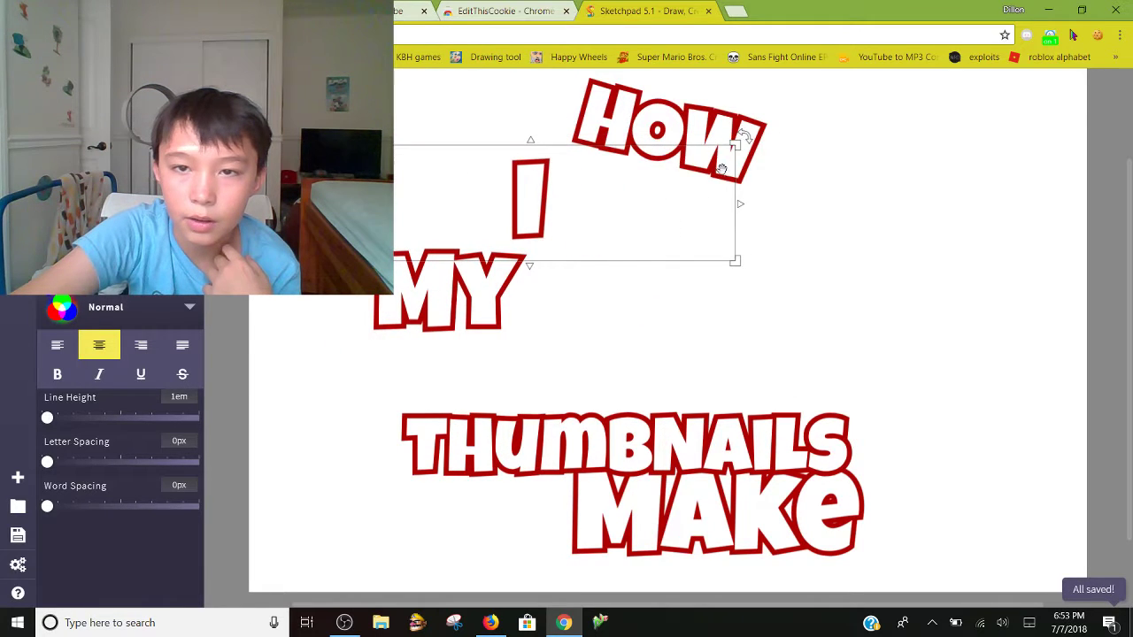
pyautogui.moveTo(748, 138); pyautogui.dragTo(726, 93)
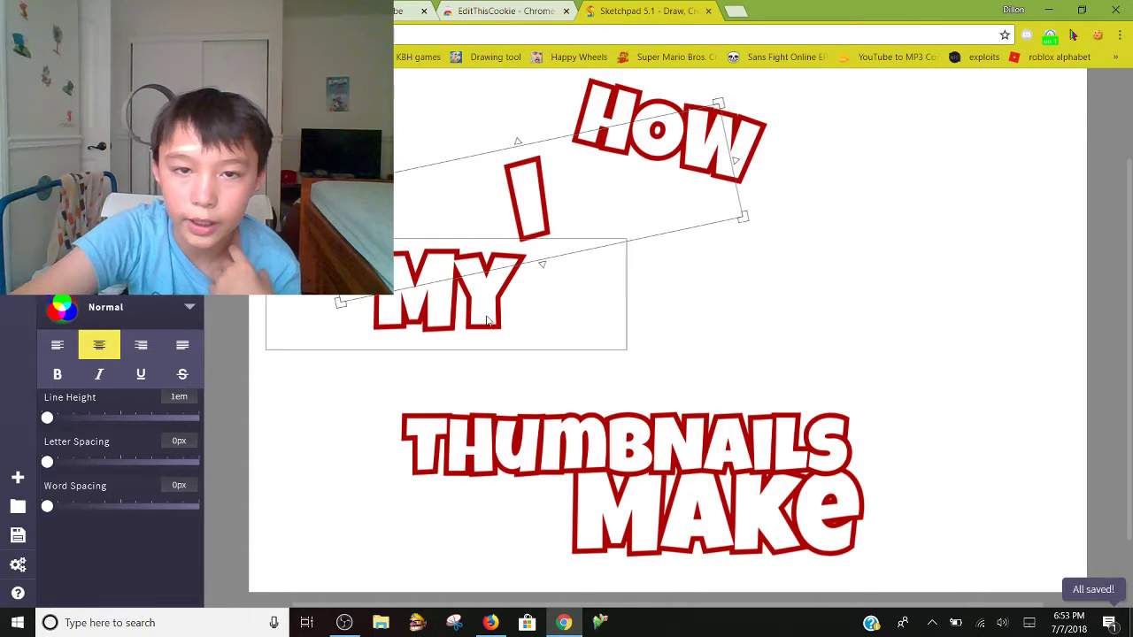
pyautogui.moveTo(486, 321)
pyautogui.mouseDown()
pyautogui.moveTo(752, 278)
pyautogui.moveTo(791, 260)
pyautogui.moveTo(921, 257)
pyautogui.mouseUp()
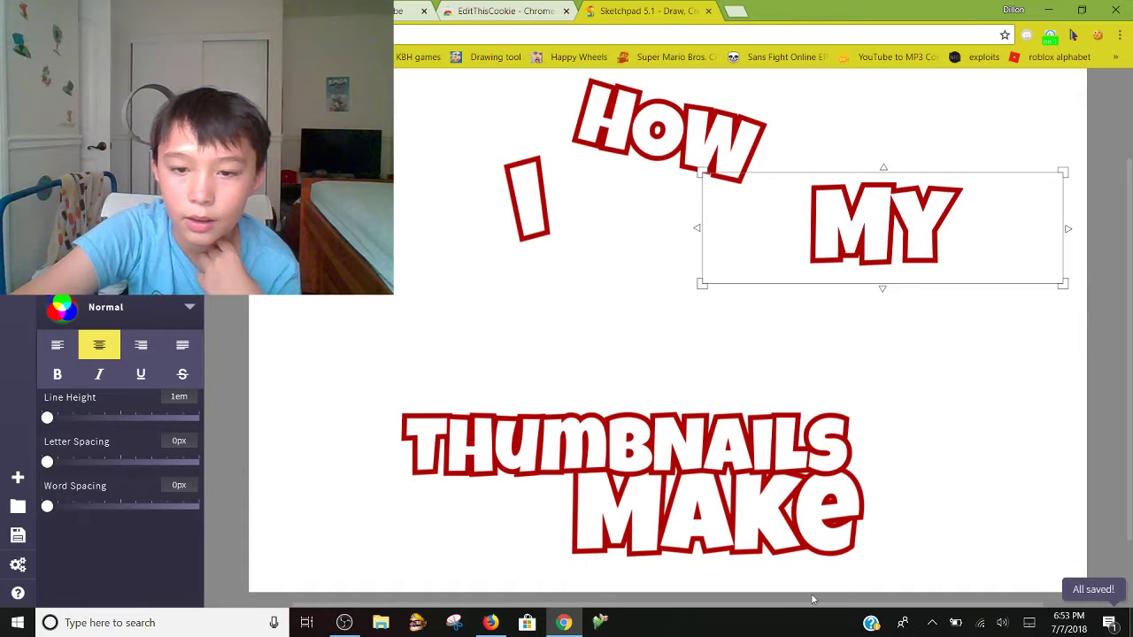
pyautogui.moveTo(713, 545)
pyautogui.mouseDown()
pyautogui.moveTo(678, 372)
pyautogui.moveTo(678, 295)
pyautogui.moveTo(704, 305)
pyautogui.mouseUp()
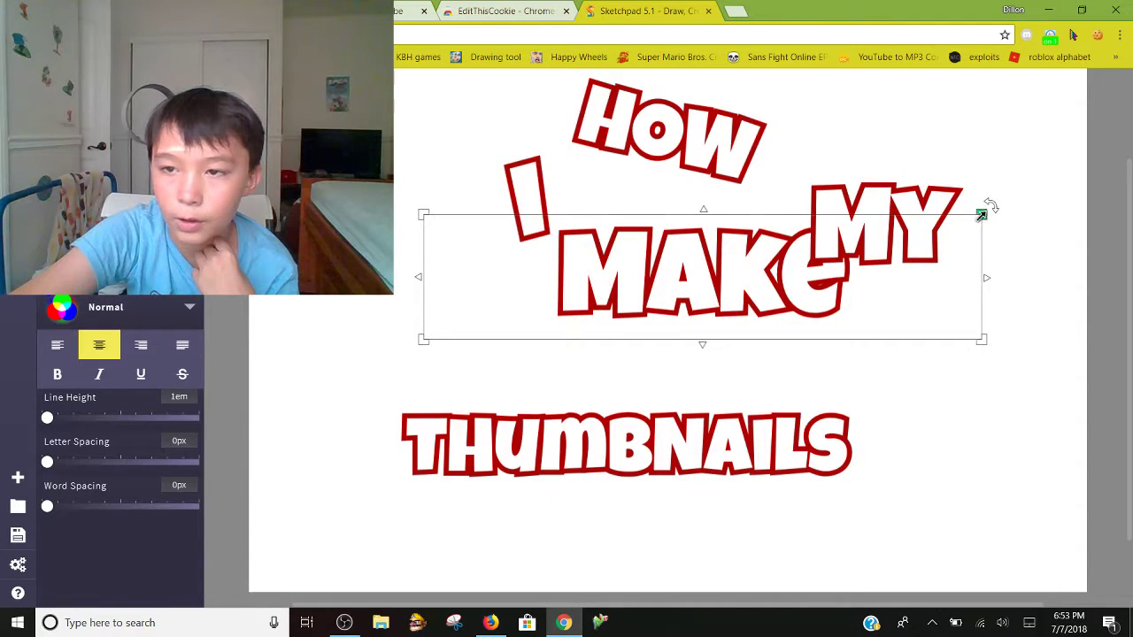
# - Shrink MAKE sloping downward and set MY below it sloping upward
pyautogui.click(982, 215)
pyautogui.click(654, 292)
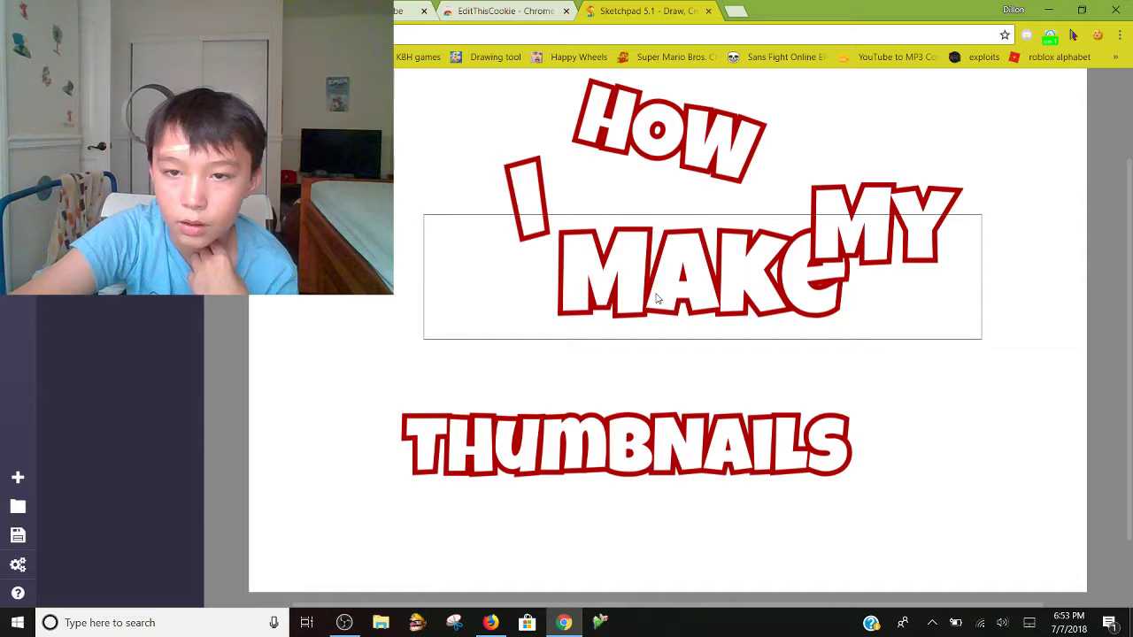
pyautogui.moveTo(982, 215)
pyautogui.mouseDown()
pyautogui.moveTo(855, 303)
pyautogui.moveTo(903, 253)
pyautogui.moveTo(921, 305)
pyautogui.moveTo(828, 223)
pyautogui.mouseUp()
pyautogui.moveTo(685, 302)
pyautogui.mouseDown()
pyautogui.moveTo(631, 299)
pyautogui.moveTo(833, 244)
pyautogui.mouseUp()
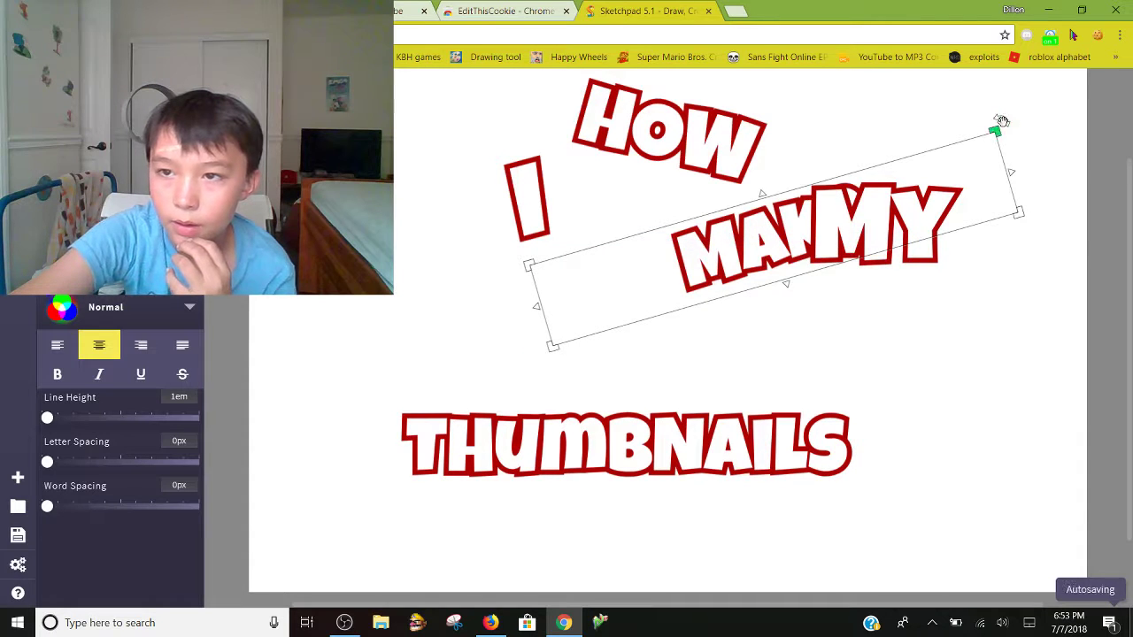
pyautogui.moveTo(1000, 120); pyautogui.dragTo(1035, 237)
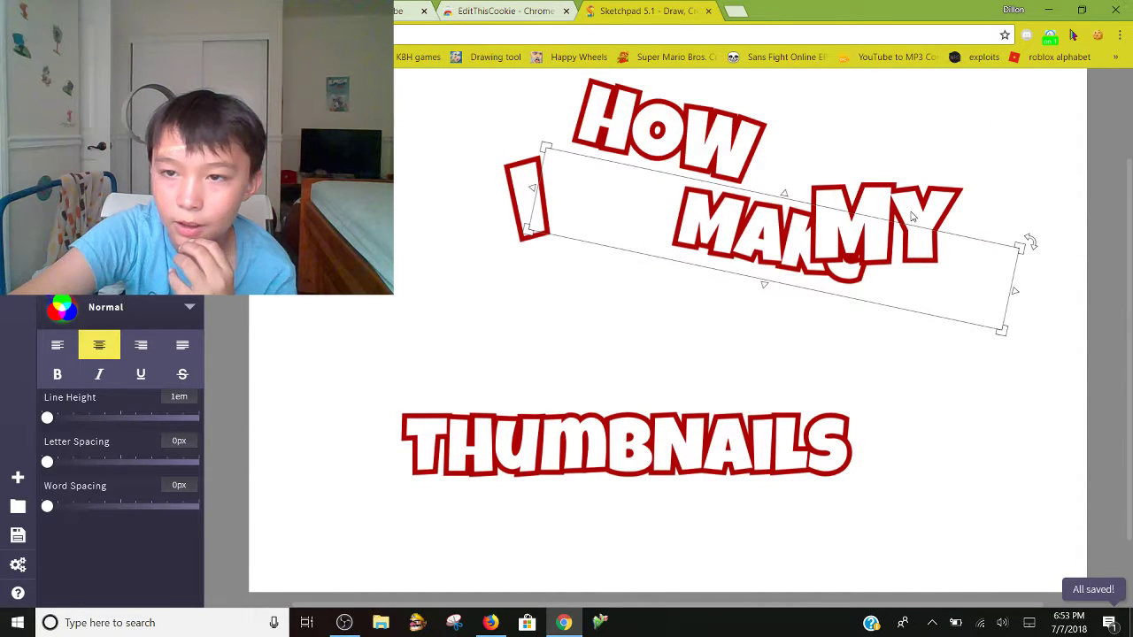
pyautogui.moveTo(912, 217); pyautogui.dragTo(587, 270)
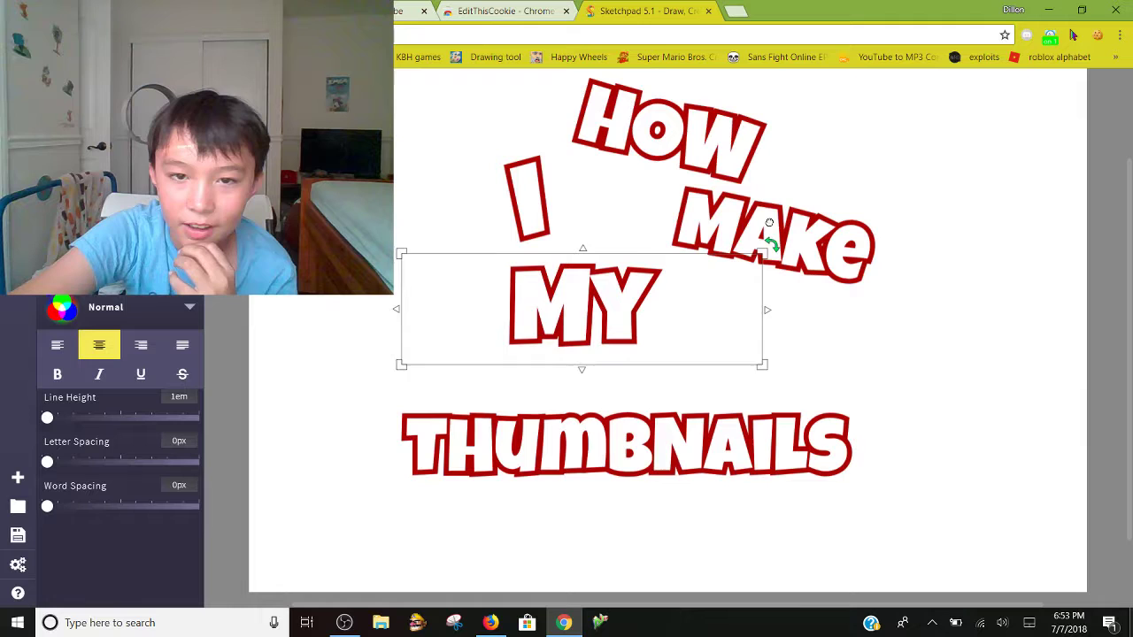
pyautogui.moveTo(769, 224); pyautogui.dragTo(741, 190)
# - Tilt THUMBNAILS slightly, tuck it under MY, then select all title words
pyautogui.click(704, 401)
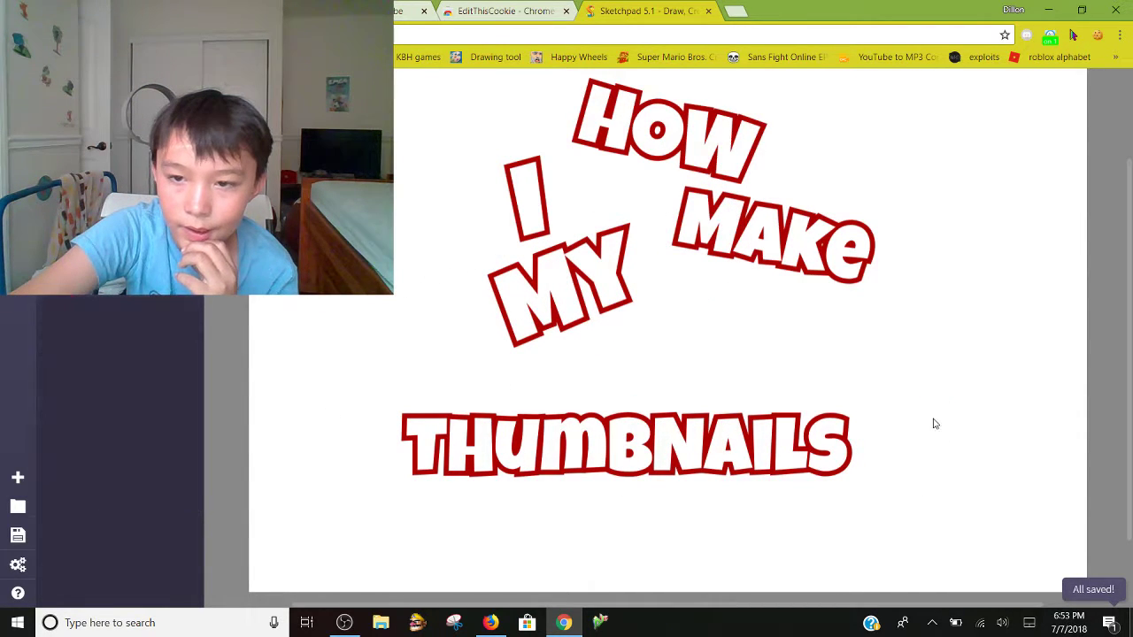
pyautogui.click(916, 409)
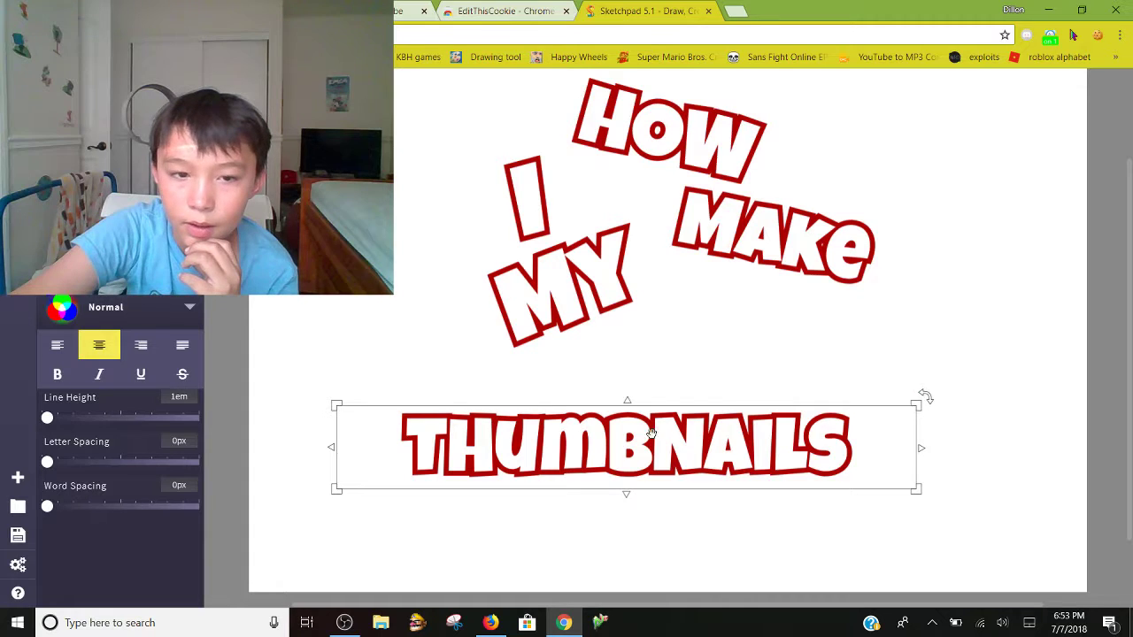
pyautogui.moveTo(925, 397); pyautogui.dragTo(953, 436)
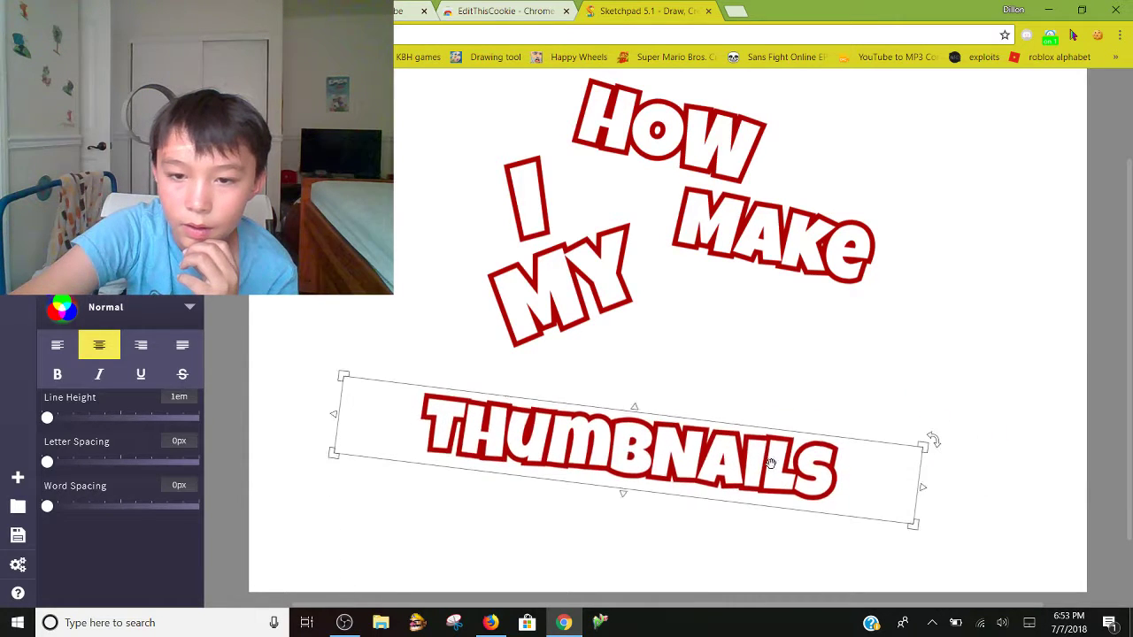
pyautogui.moveTo(770, 460)
pyautogui.mouseDown()
pyautogui.moveTo(967, 379)
pyautogui.moveTo(855, 398)
pyautogui.mouseUp()
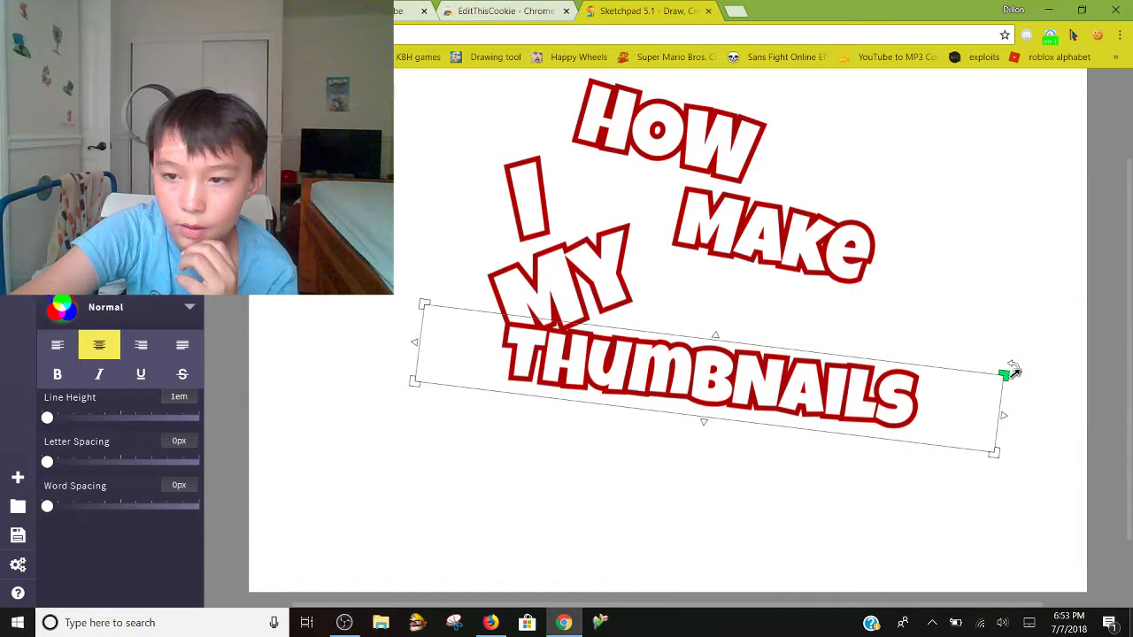
pyautogui.moveTo(1014, 363)
pyautogui.mouseDown()
pyautogui.moveTo(998, 342)
pyautogui.moveTo(994, 268)
pyautogui.moveTo(1006, 299)
pyautogui.mouseUp()
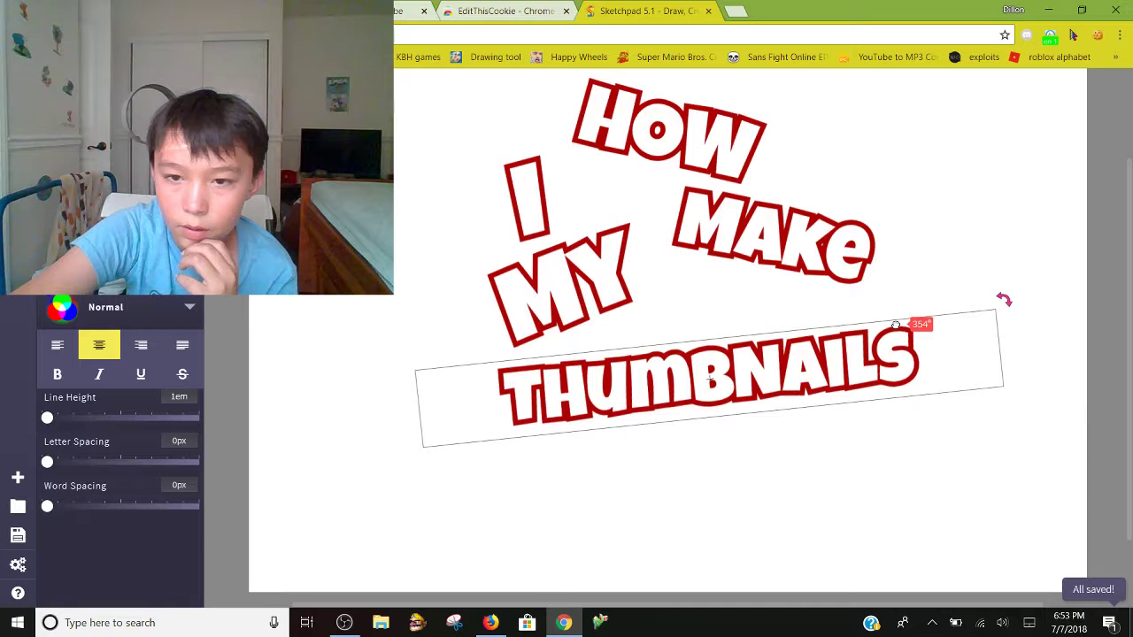
pyautogui.moveTo(1012, 498); pyautogui.dragTo(438, 105)
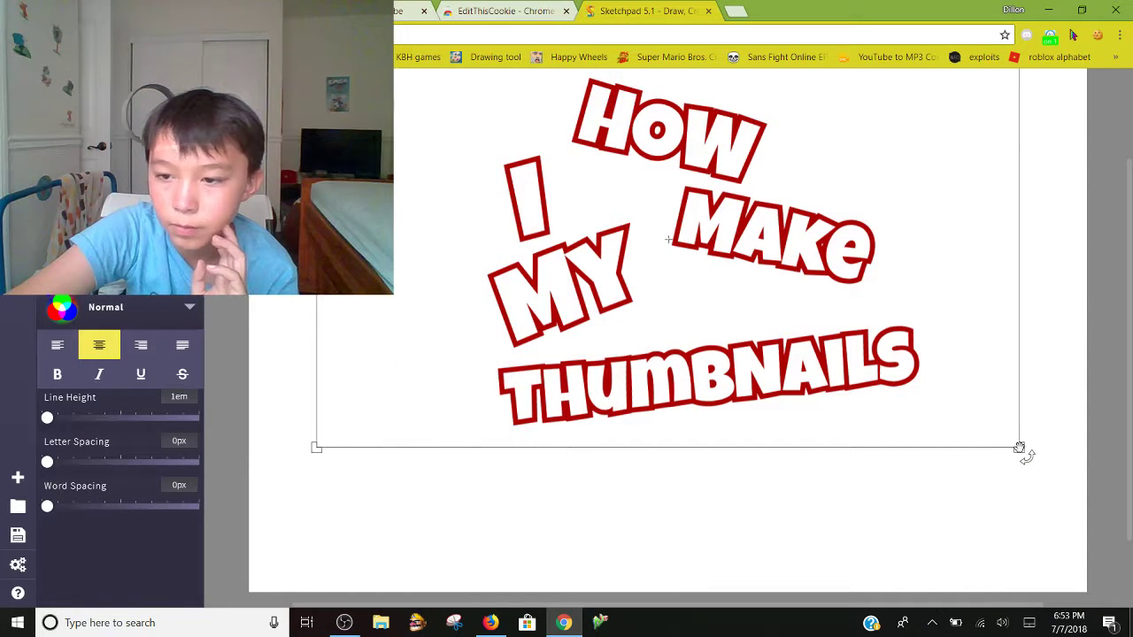
# - Rescale the grouped title from a corner and nudge it into the upper canvas
pyautogui.moveTo(1023, 455); pyautogui.dragTo(877, 361)
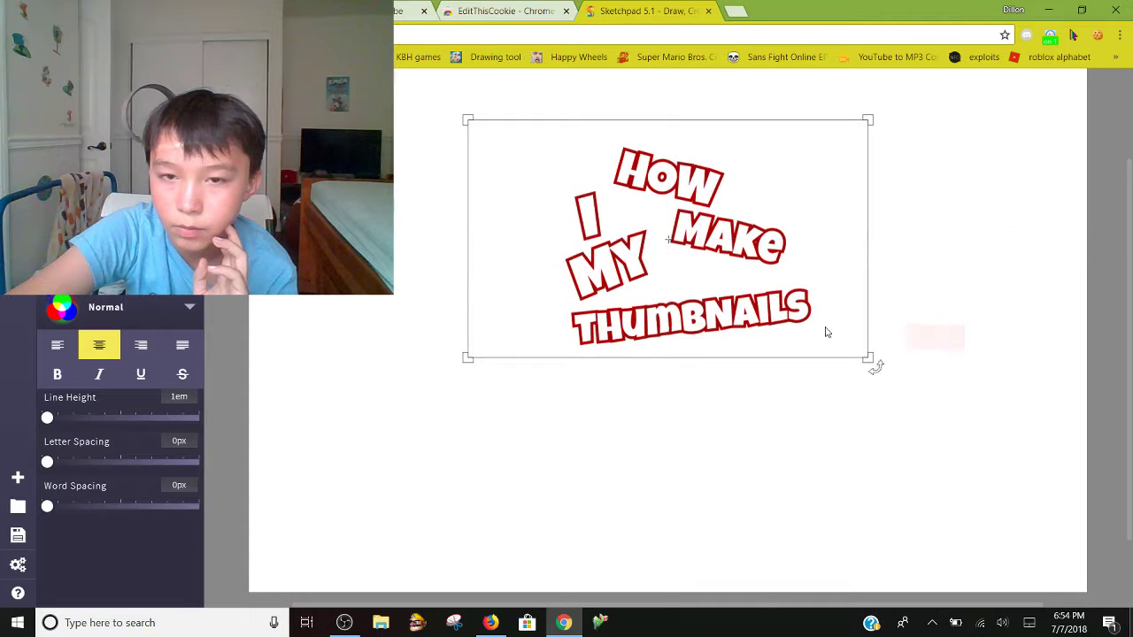
pyautogui.moveTo(656, 223); pyautogui.dragTo(642, 184)
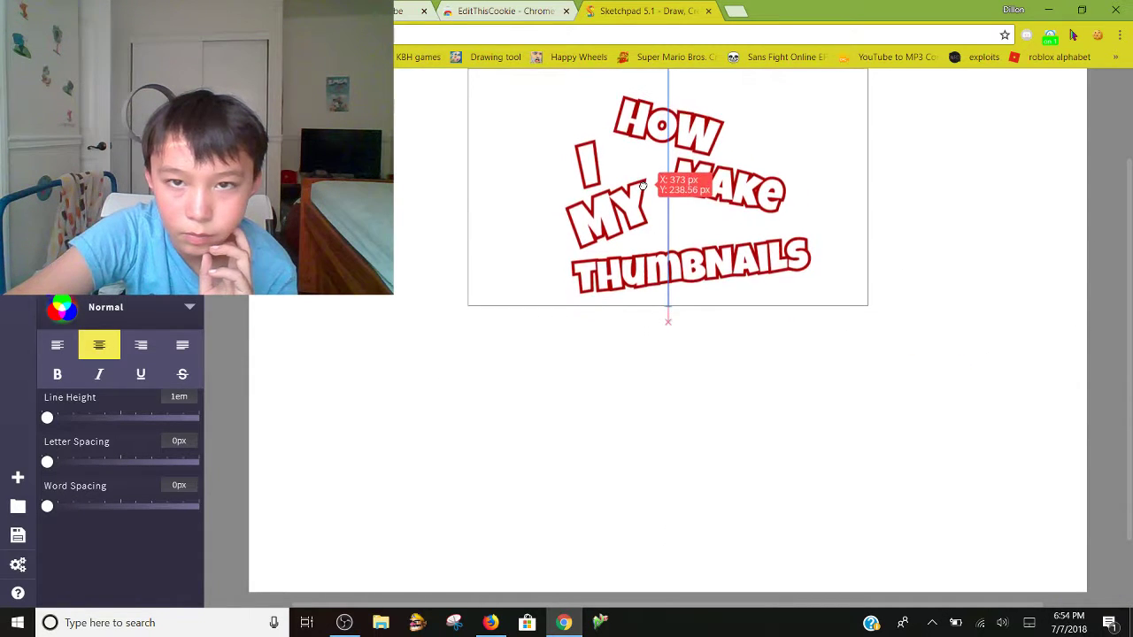
pyautogui.scroll(2, 864, 236)
pyautogui.moveTo(774, 319); pyautogui.dragTo(767, 303)
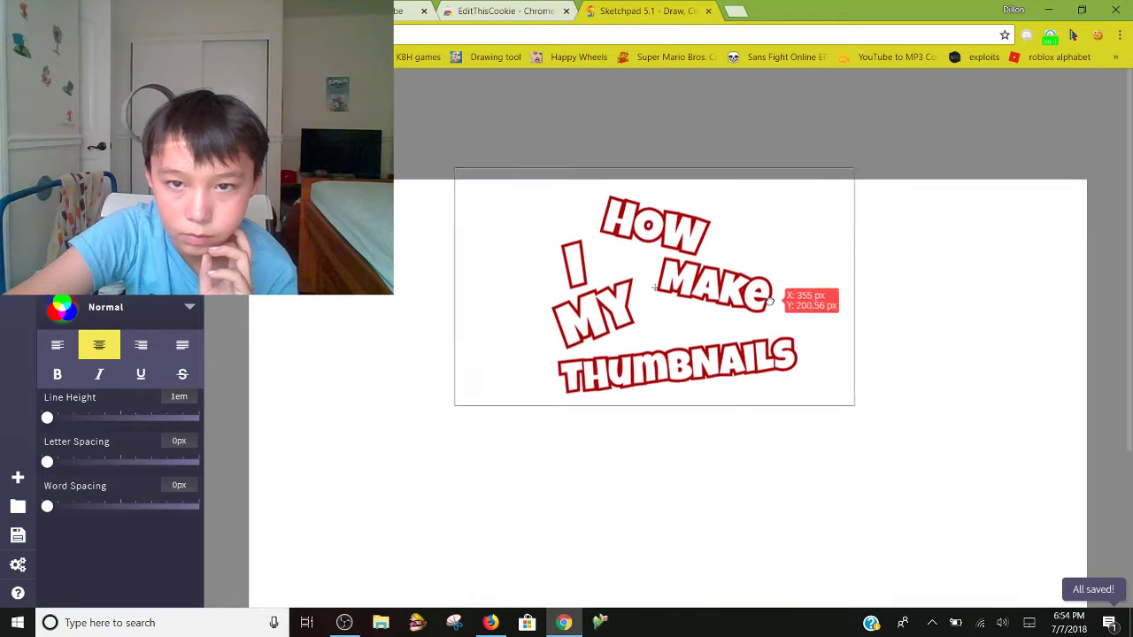
pyautogui.scroll(-1, 673, 206)
pyautogui.moveTo(672, 206); pyautogui.dragTo(679, 206)
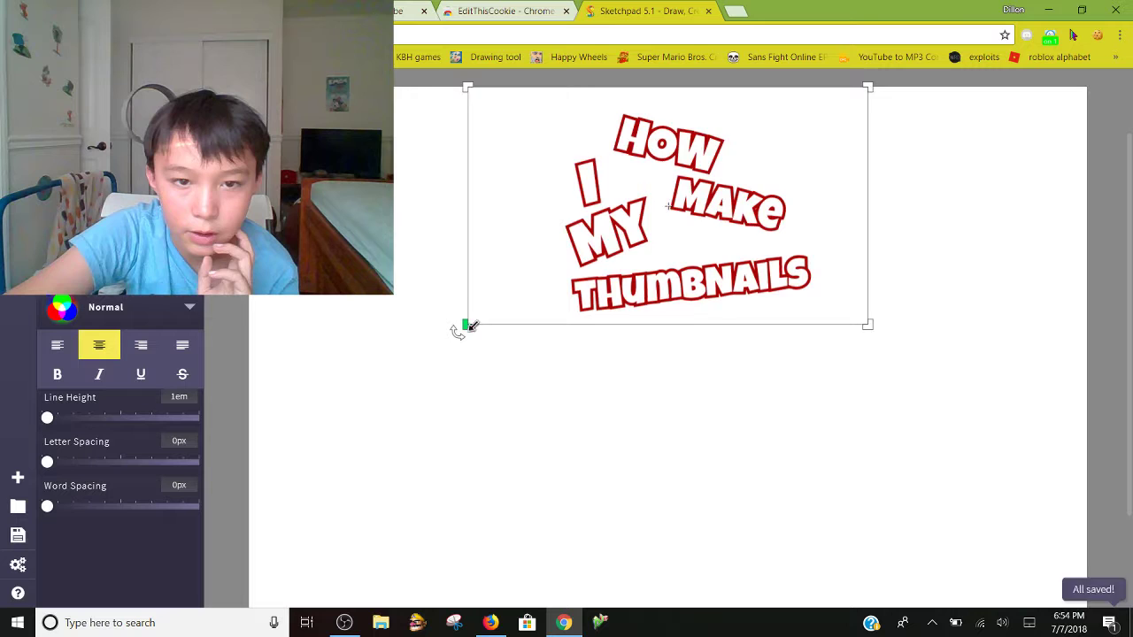
pyautogui.moveTo(472, 326); pyautogui.dragTo(473, 326)
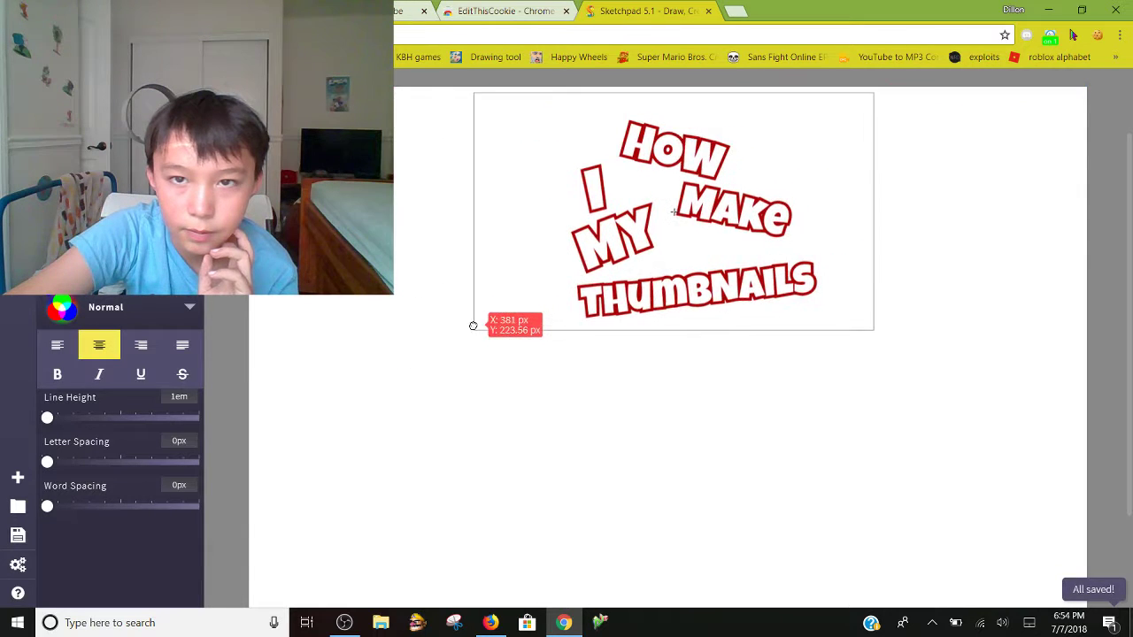
pyautogui.moveTo(472, 326)
pyautogui.mouseDown()
pyautogui.moveTo(366, 377)
pyautogui.moveTo(367, 411)
pyautogui.mouseUp()
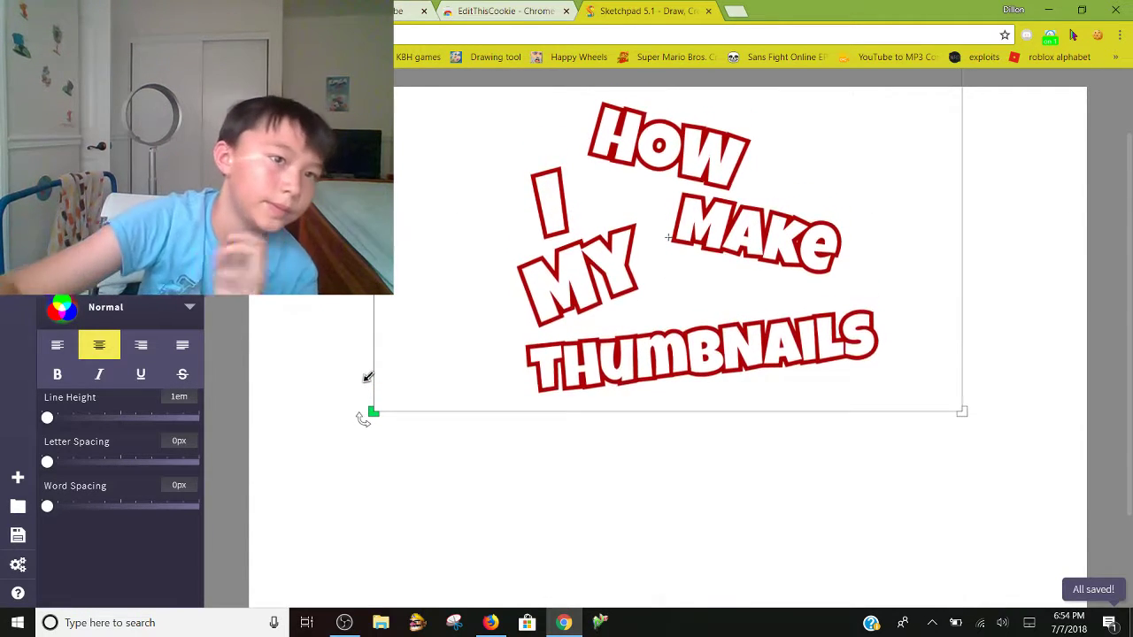
pyautogui.scroll(-2, 363, 419)
pyautogui.scroll(3, 363, 419)
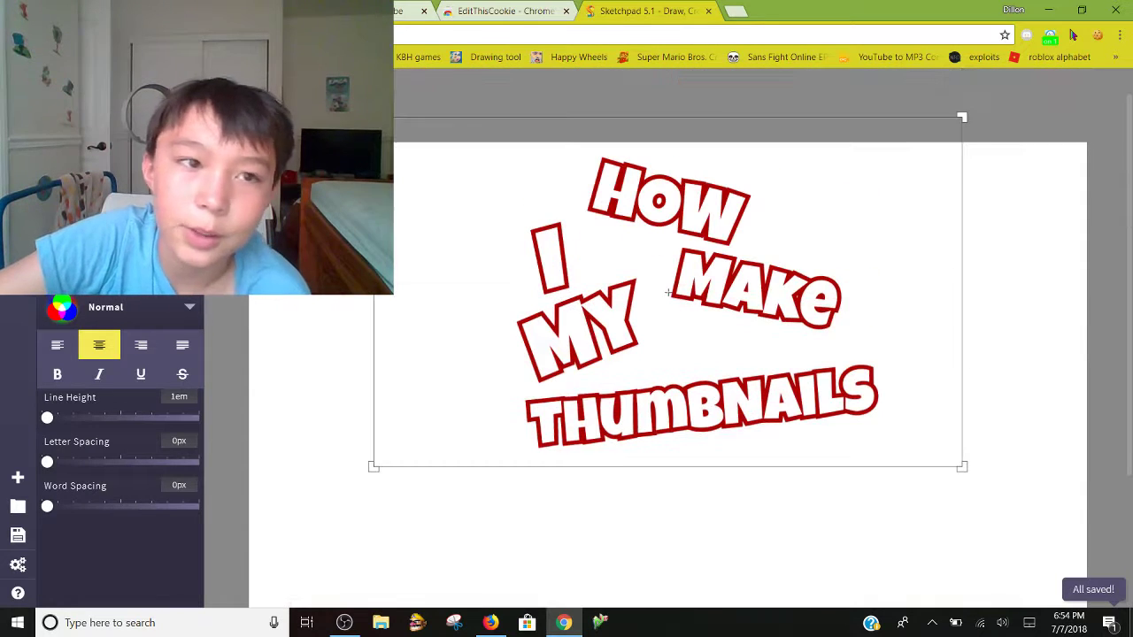
# - Insert the Roblox logo left of the title, tilted counter-clockwise
pyautogui.click(466, 192)
pyautogui.doubleClick(503, 309)
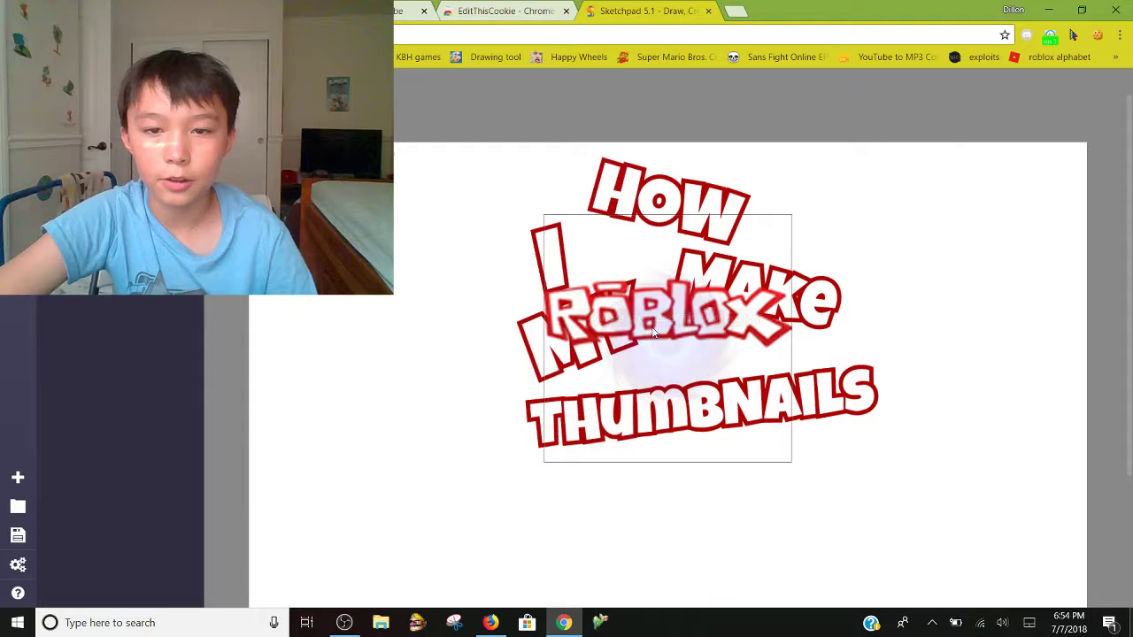
pyautogui.moveTo(629, 292); pyautogui.dragTo(325, 300)
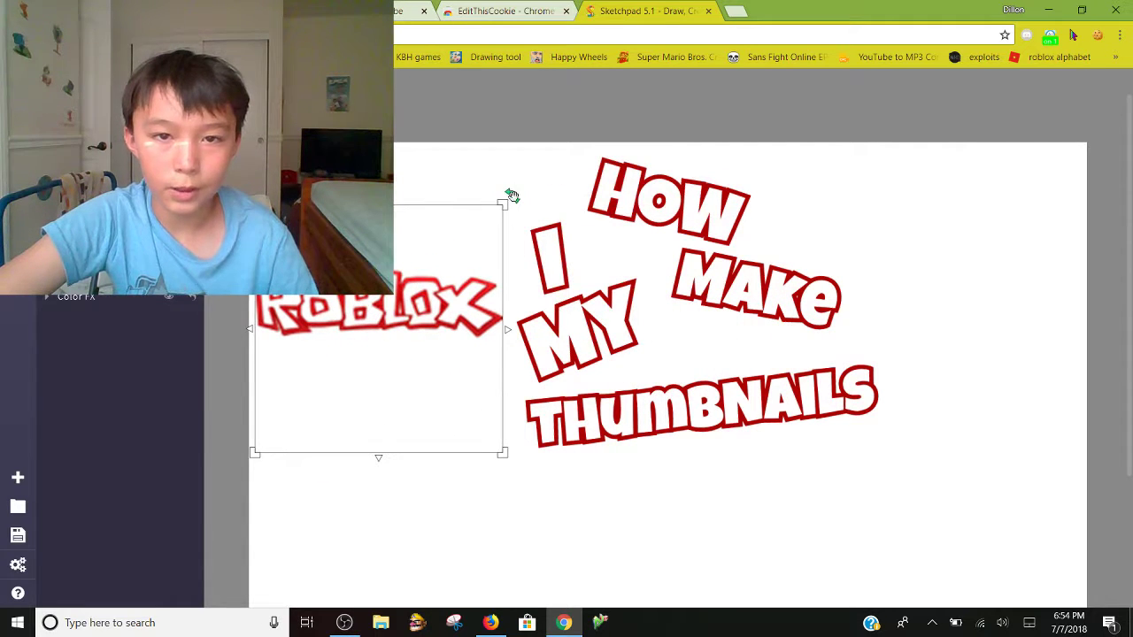
pyautogui.moveTo(512, 195); pyautogui.dragTo(435, 146)
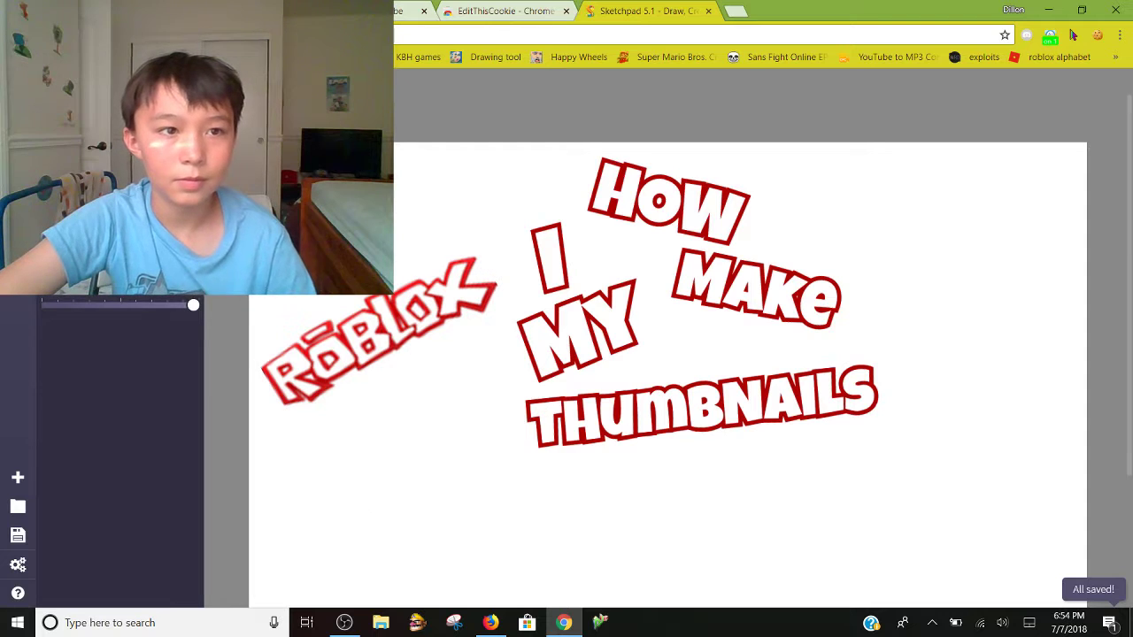
# - Insert the avatar picture on the right side, tilted about 21° clockwise, and deselect it
pyautogui.hotkey('ctrl', 'o')
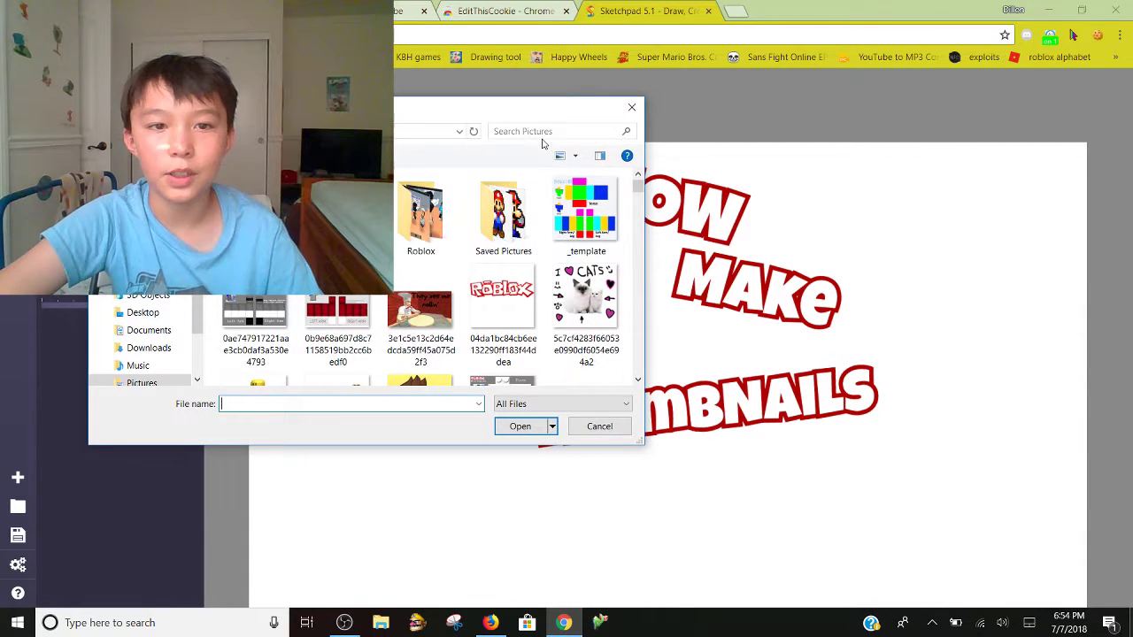
pyautogui.click(540, 129)
pyautogui.write('me')
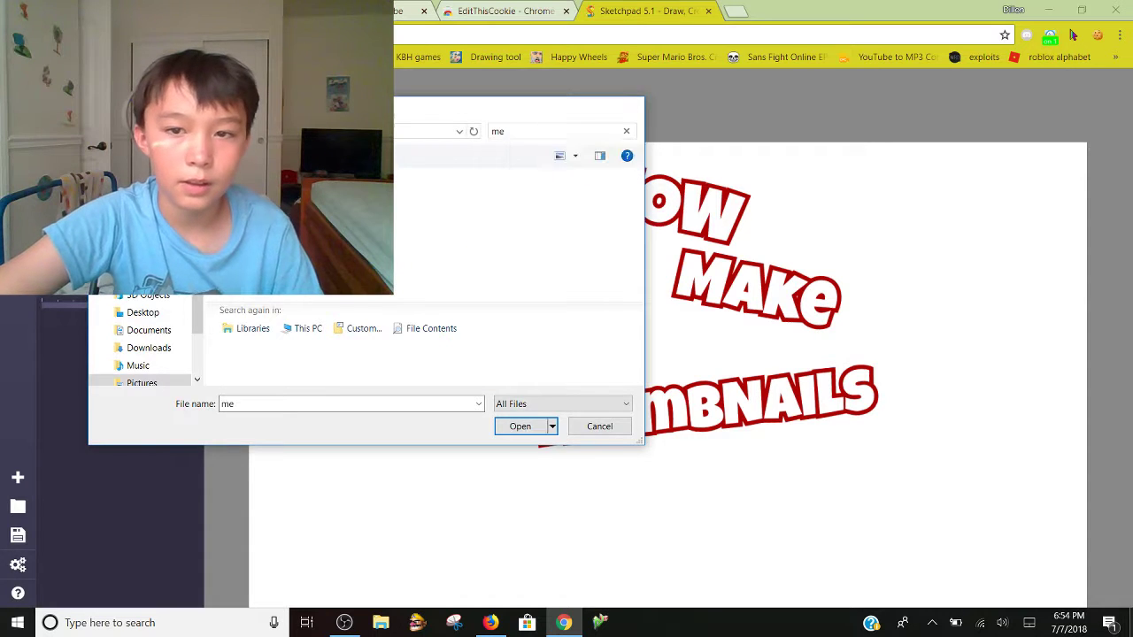
pyautogui.press('Return')
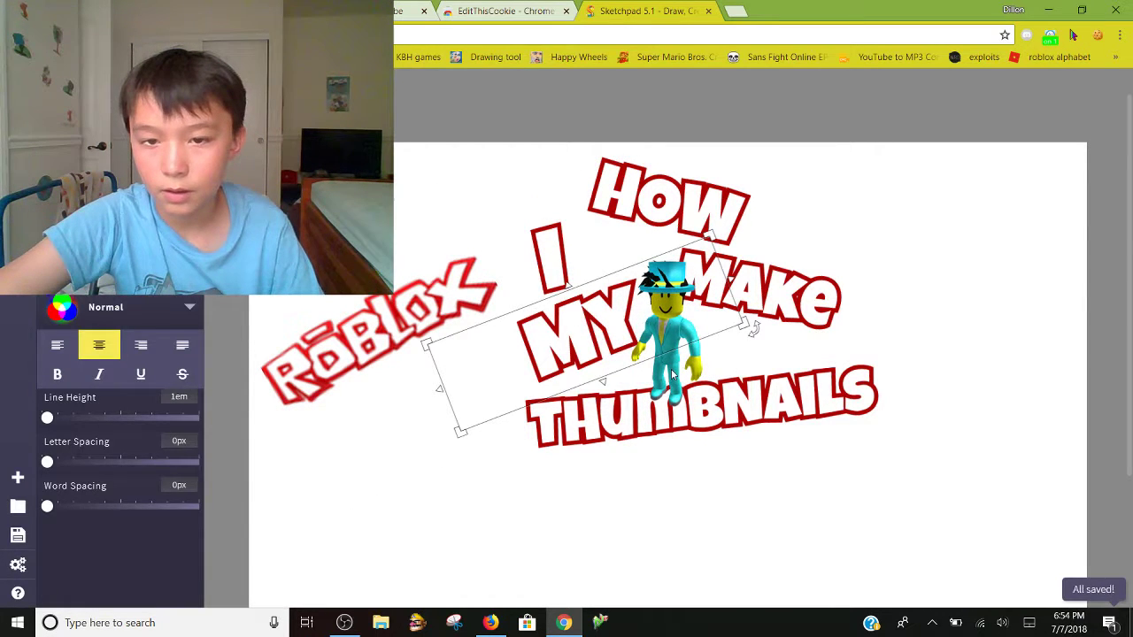
pyautogui.moveTo(671, 369); pyautogui.dragTo(966, 372)
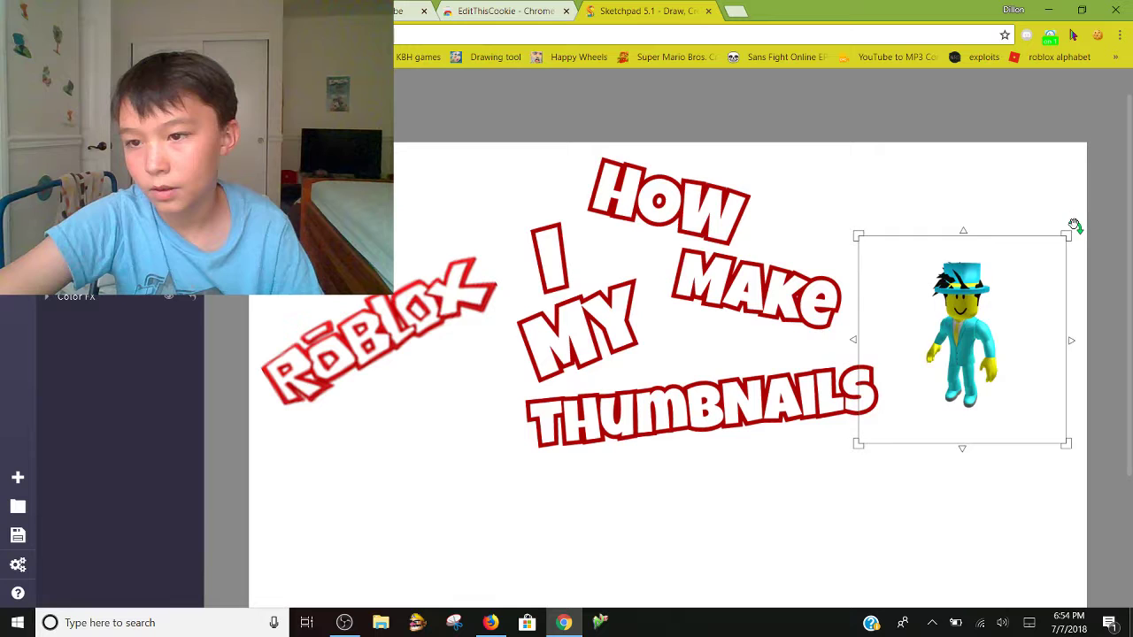
pyautogui.moveTo(1073, 225); pyautogui.dragTo(1105, 274)
pyautogui.moveTo(946, 335); pyautogui.dragTo(948, 400)
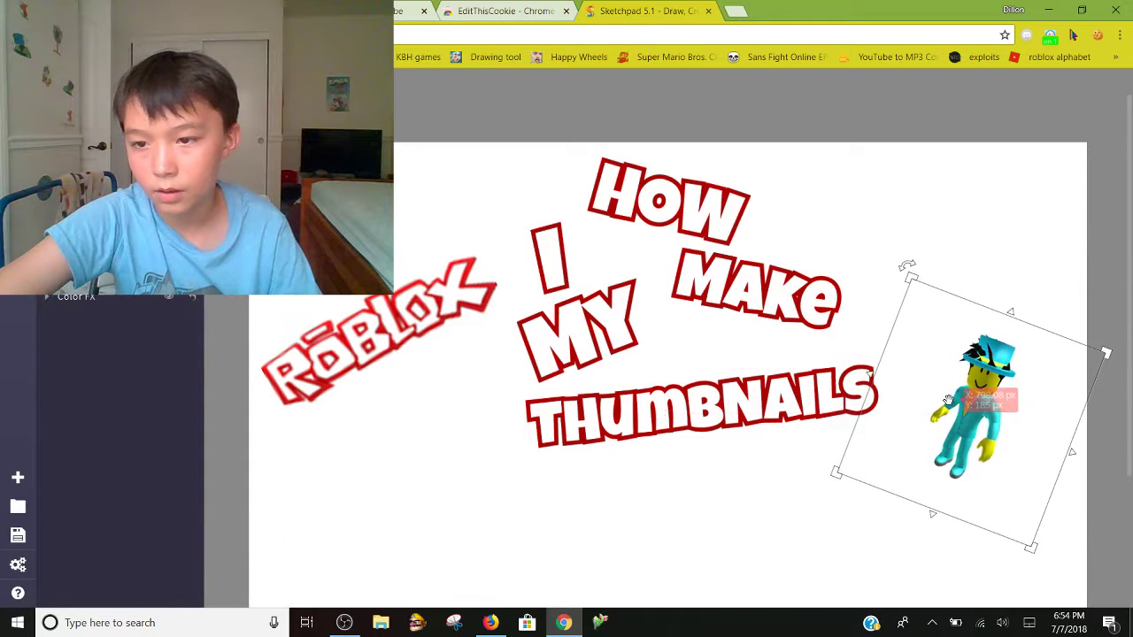
pyautogui.scroll(-2, 724, 353)
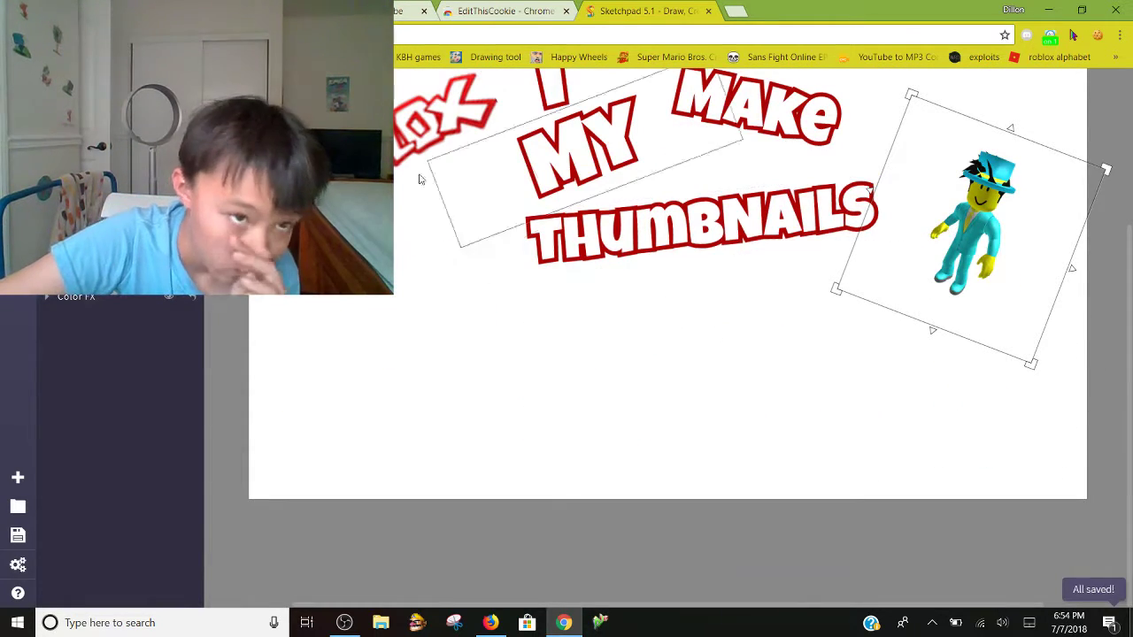
pyautogui.press('Escape')
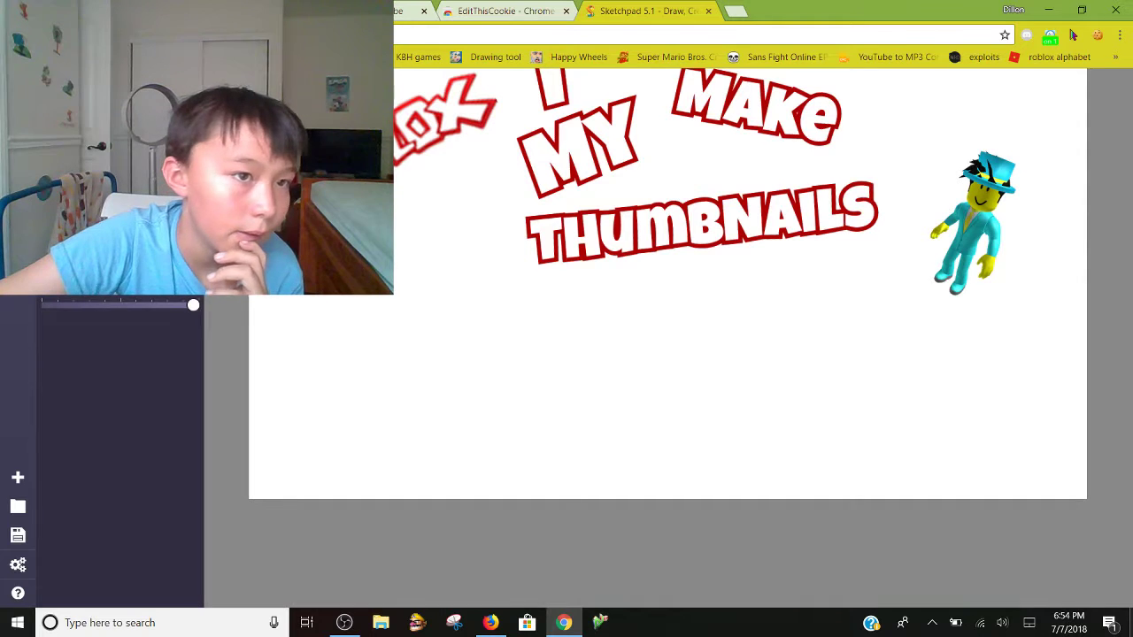
# - Find and insert the Mario-head picture, placing it in the lower-left corner below the title
pyautogui.hotkey('ctrl', 'o')
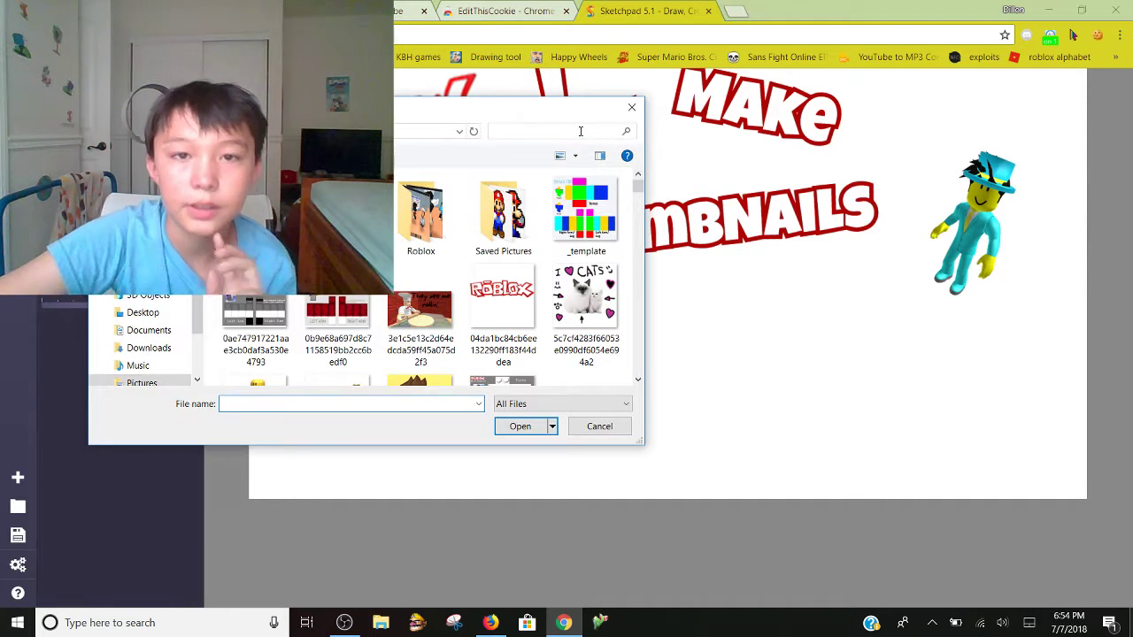
pyautogui.click(581, 131)
pyautogui.write('ae')
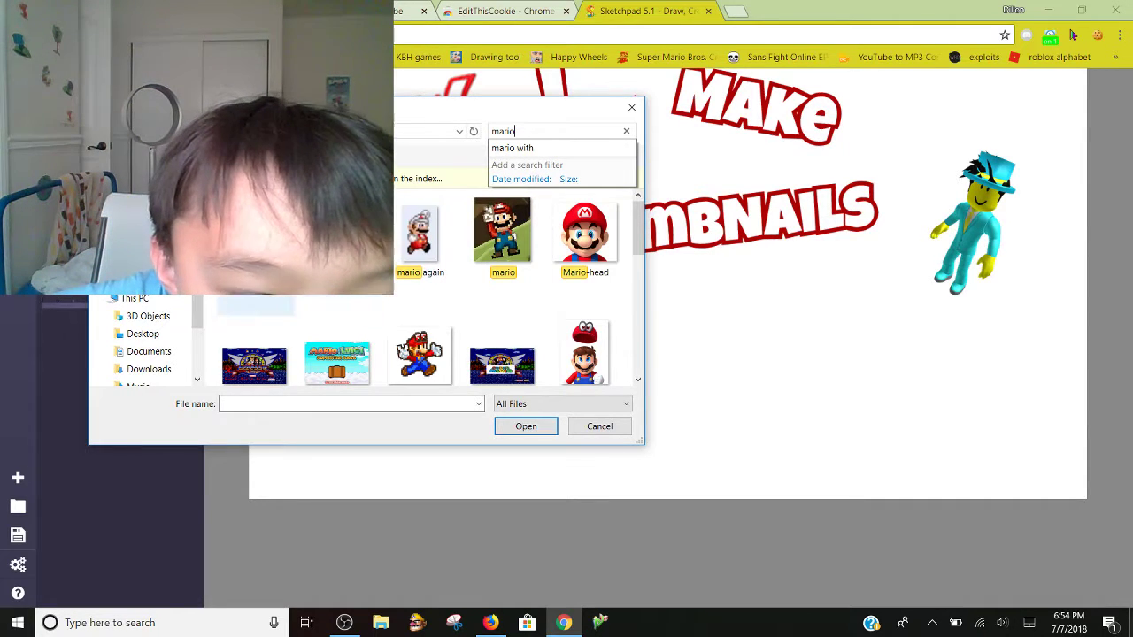
pyautogui.scroll(-1, 340, 299)
pyautogui.scroll(-2, 340, 299)
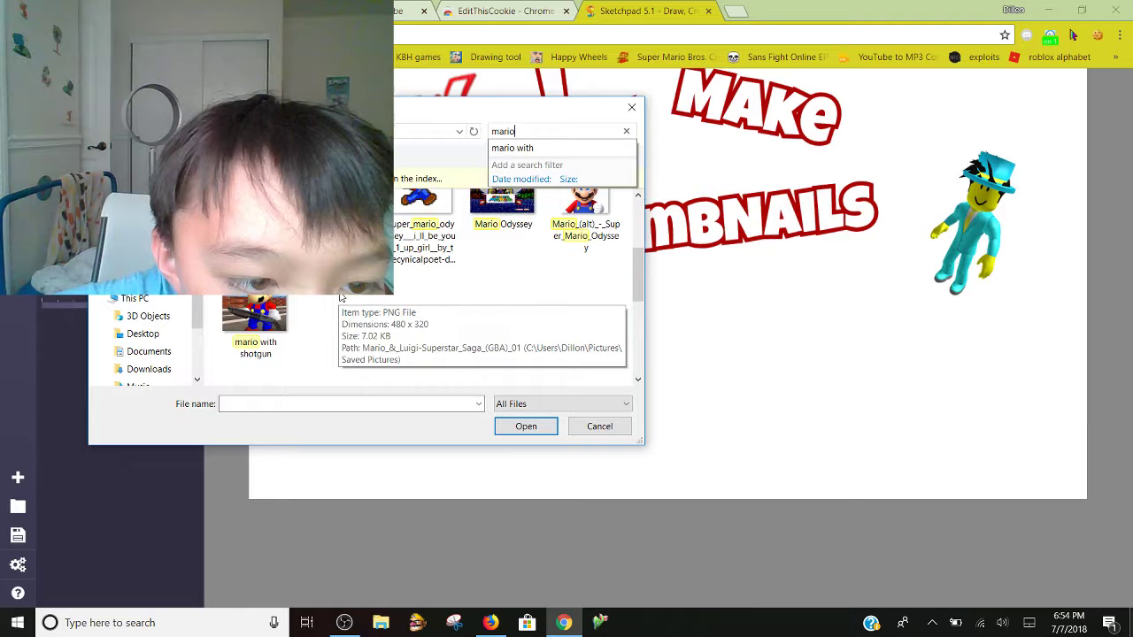
pyautogui.scroll(-1, 336, 303)
pyautogui.scroll(1, 336, 304)
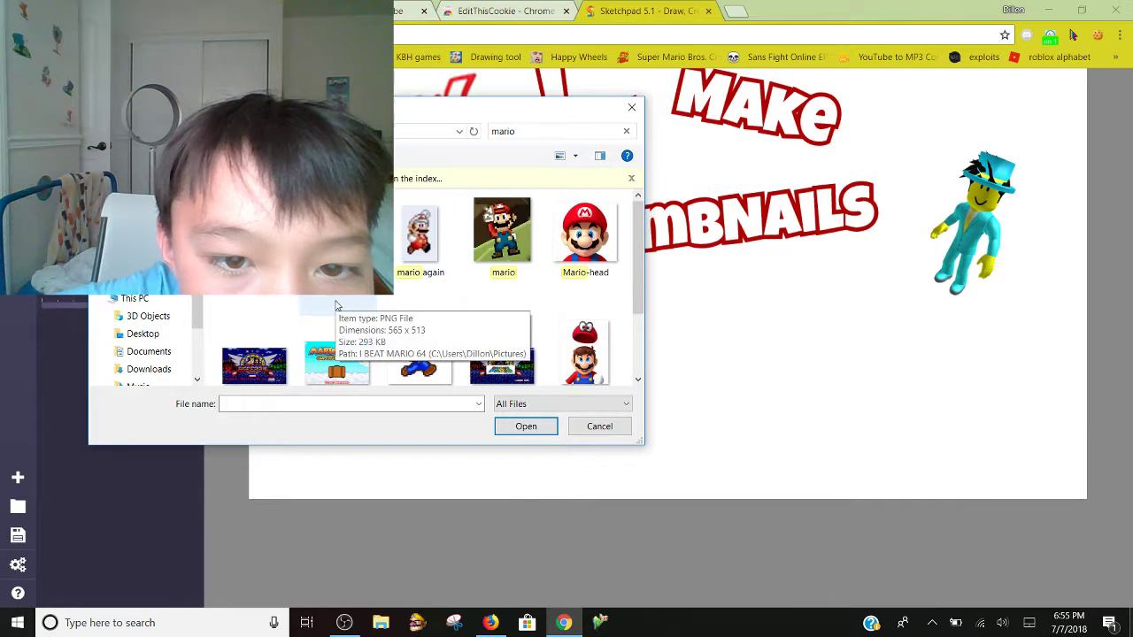
pyautogui.scroll(-1, 336, 305)
pyautogui.scroll(1, 336, 305)
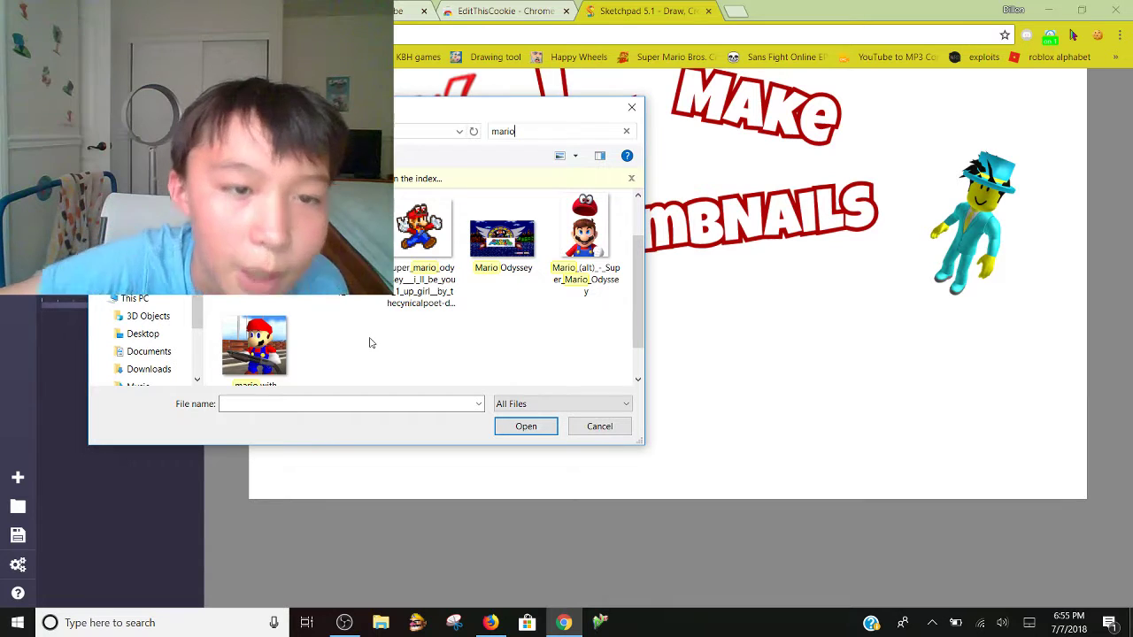
pyautogui.scroll(2, 370, 341)
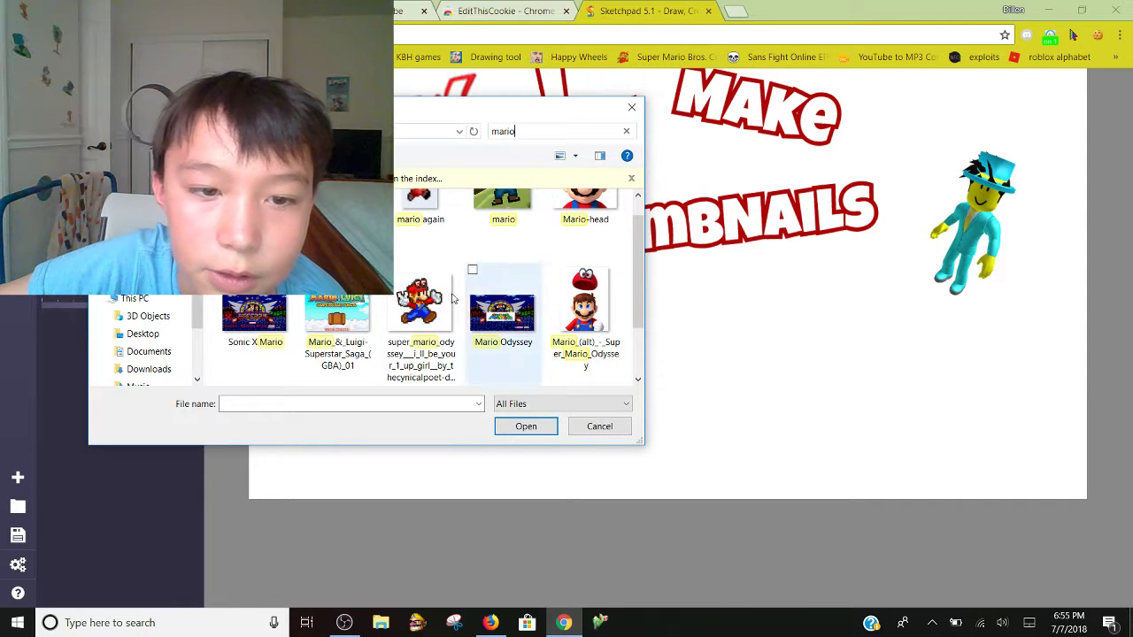
pyautogui.doubleClick(566, 221)
pyautogui.moveTo(569, 319); pyautogui.dragTo(315, 426)
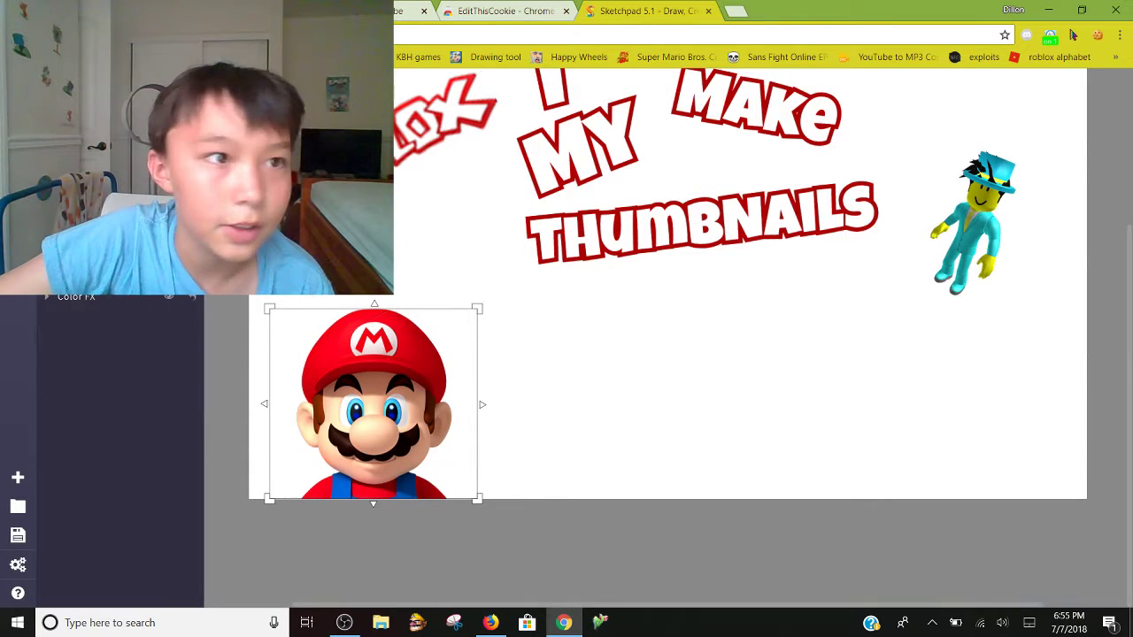
# - Send 'idk' in the other Discord direct message, then return to Sketchpad
pyautogui.hotkey('ctrl', '1')
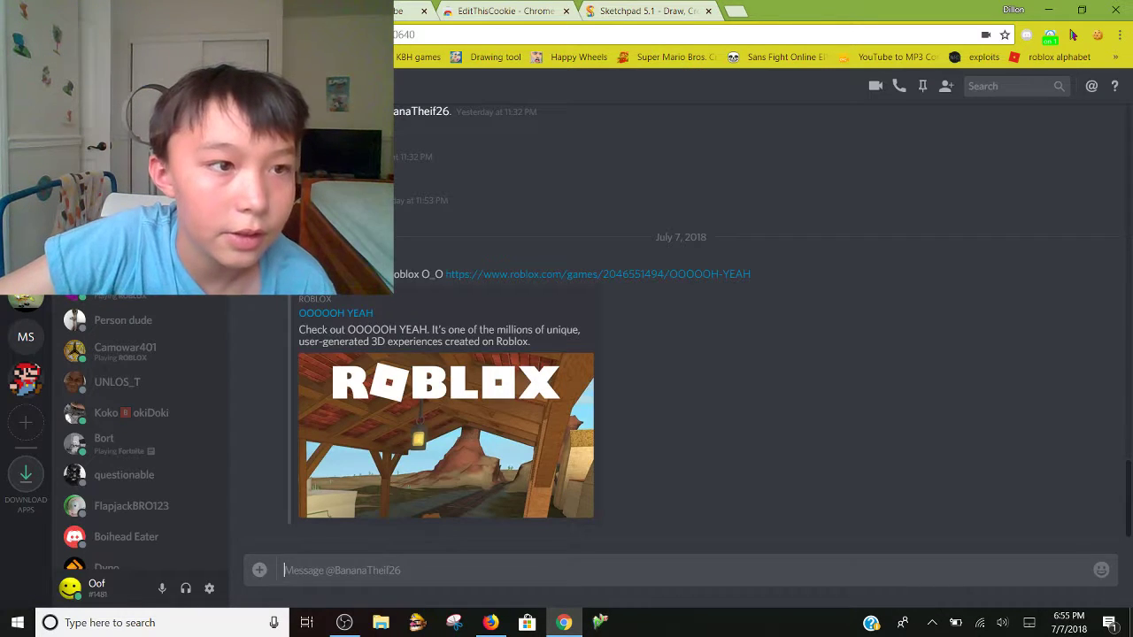
pyautogui.click(132, 257)
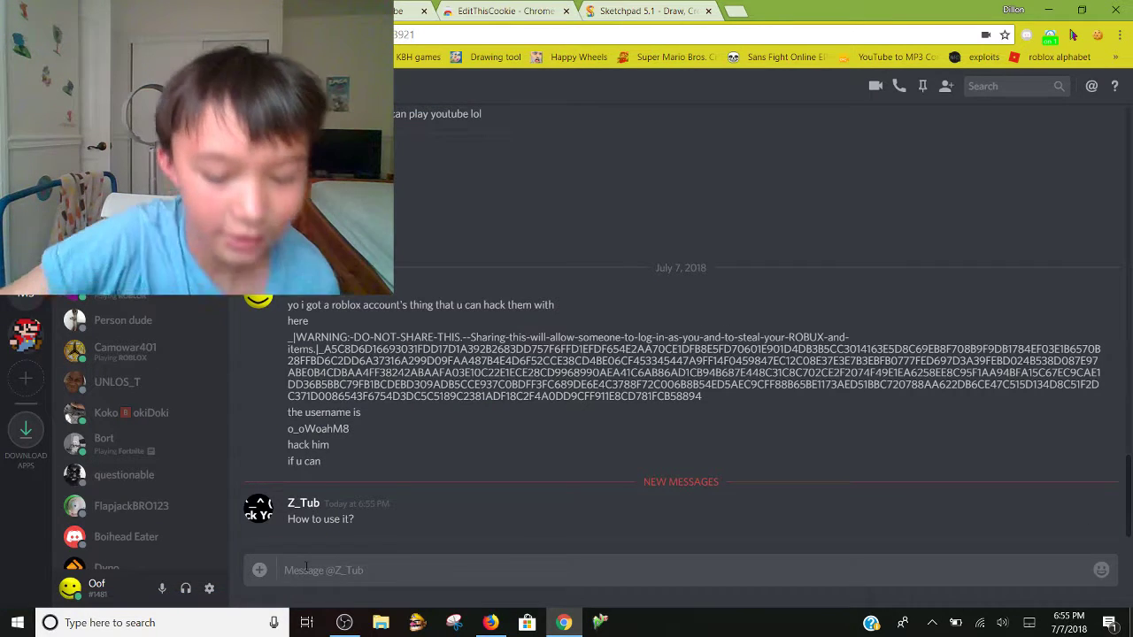
pyautogui.write('idk')
pyautogui.press('Return')
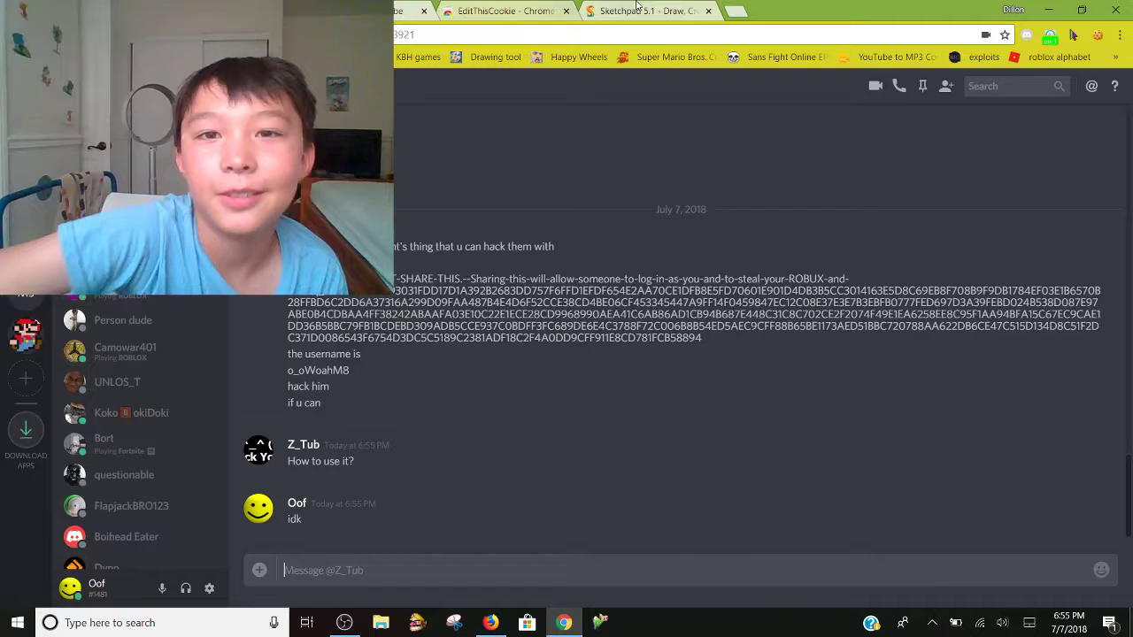
pyautogui.click(664, 9)
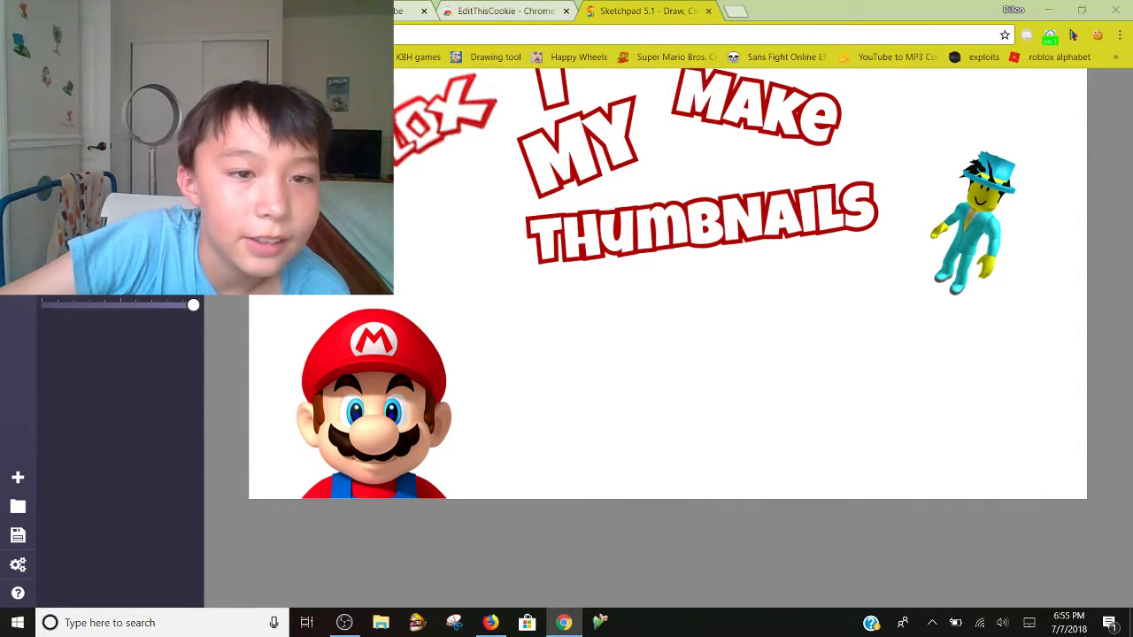
# - Insert the sad noob picture, nudge it higher, then delete it
pyautogui.hotkey('ctrl', 'o')
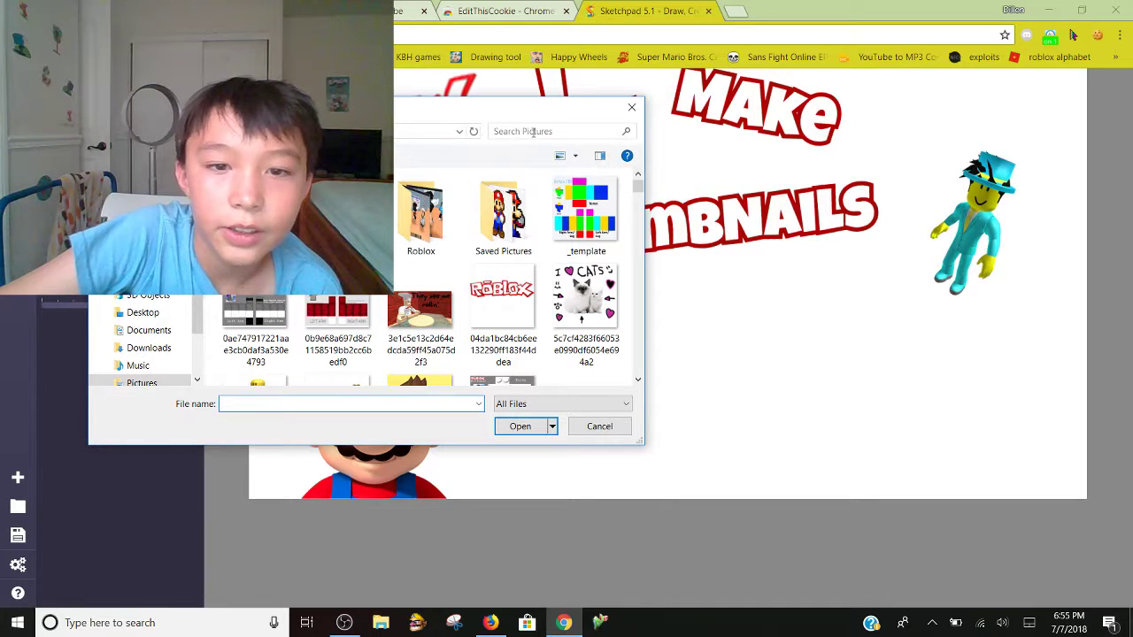
pyautogui.doubleClick(256, 381)
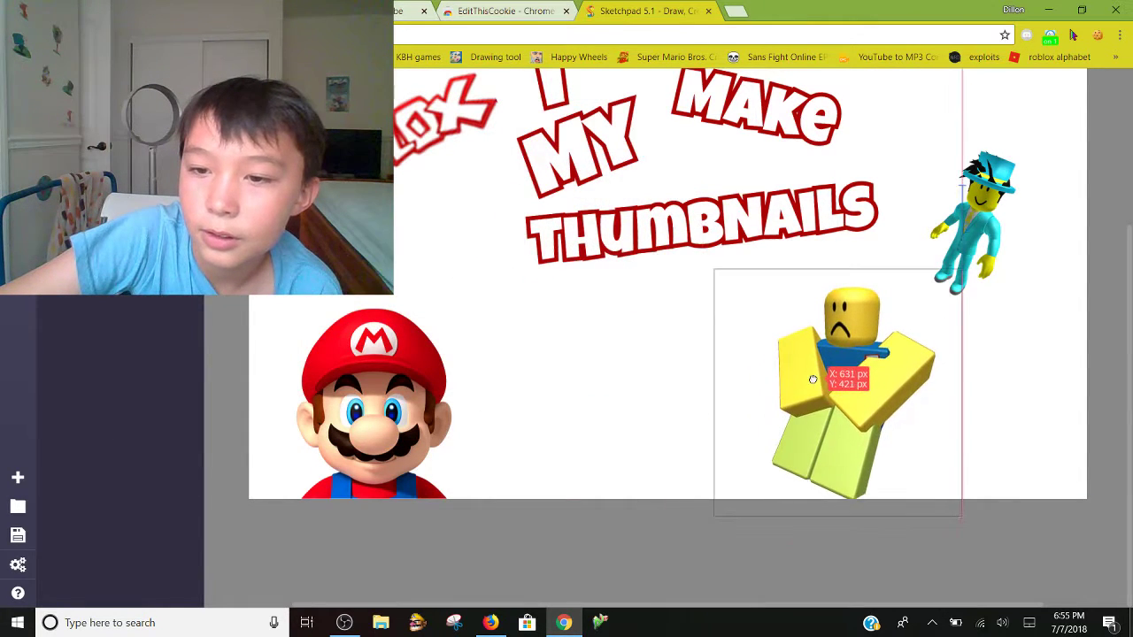
pyautogui.moveTo(798, 406); pyautogui.dragTo(798, 383)
pyautogui.press('Delete')
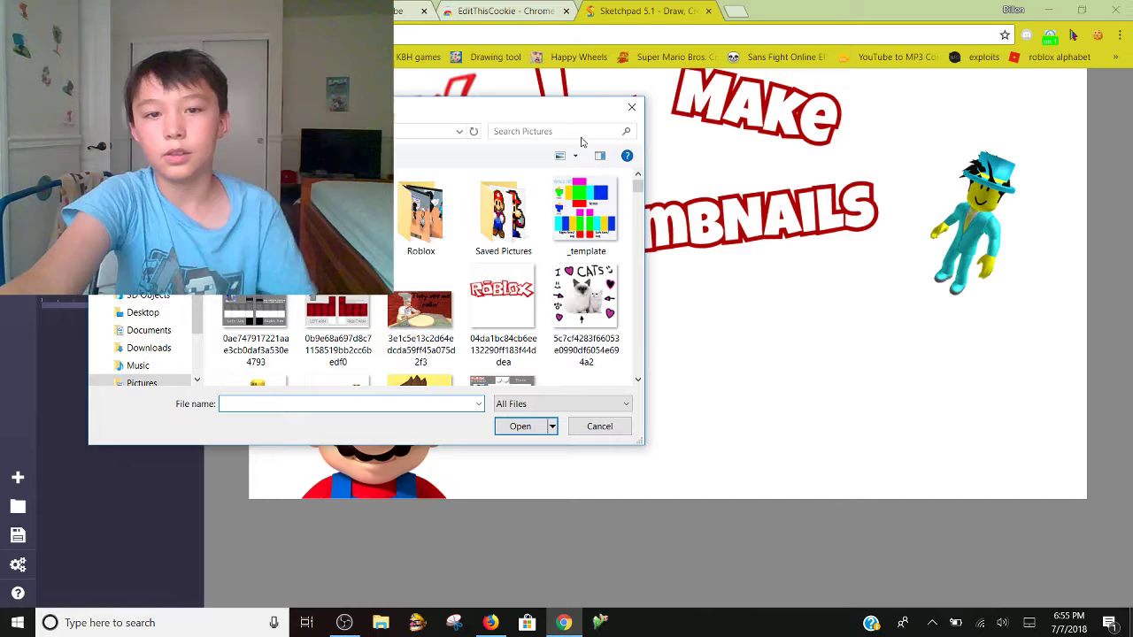
# - Search the picture files for 'roblox', then for 'Banned'
pyautogui.click(581, 135)
pyautogui.write('roblox')
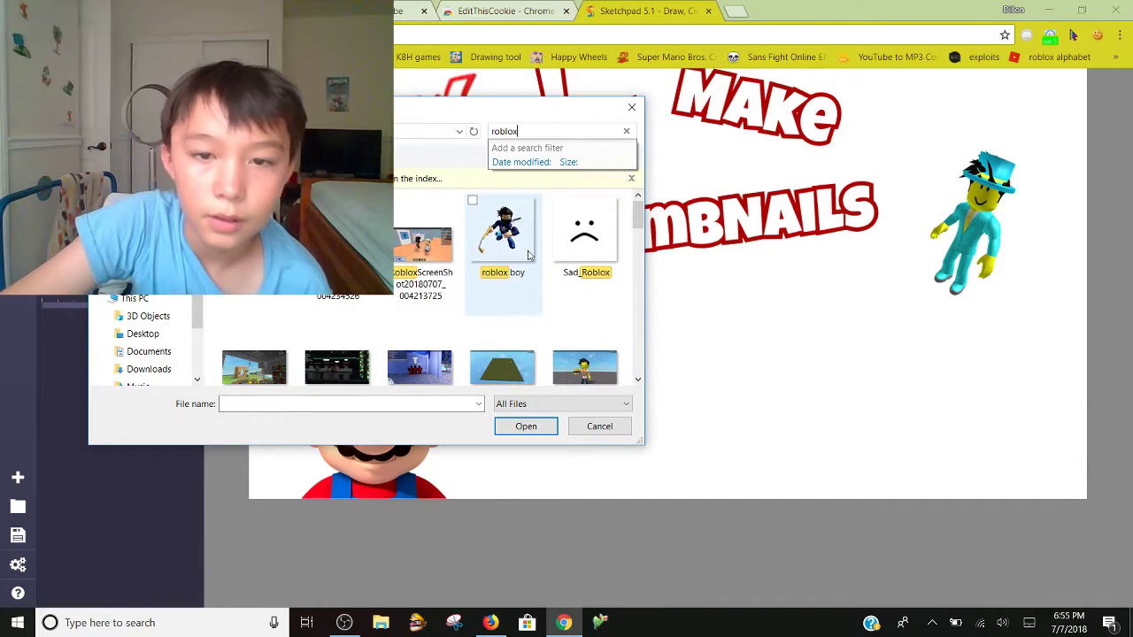
pyautogui.scroll(-2, 531, 274)
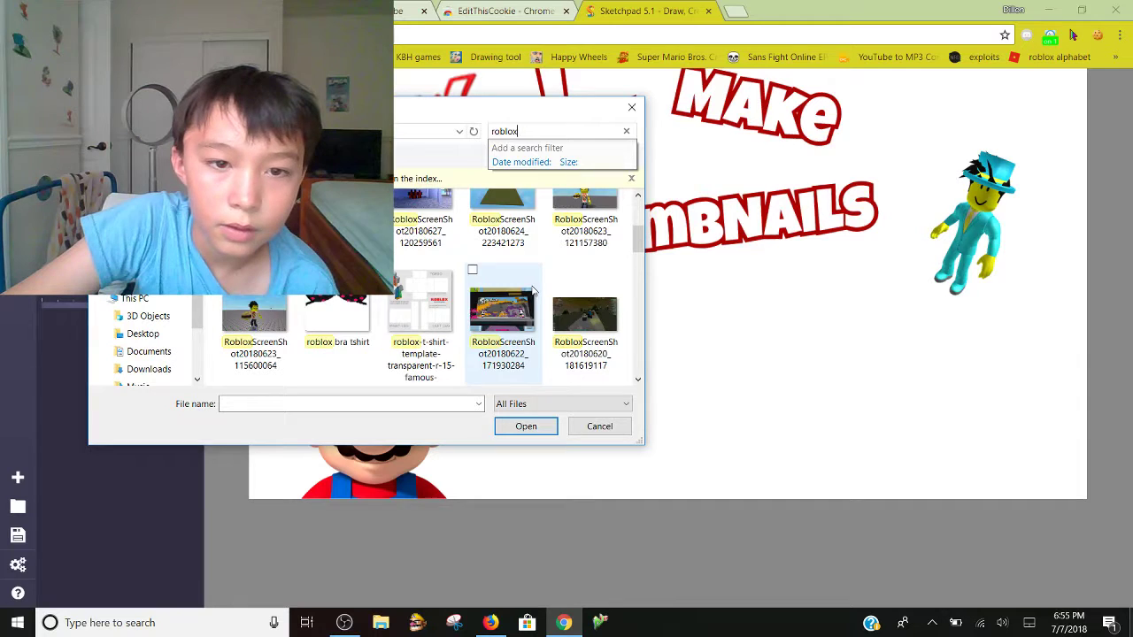
pyautogui.scroll(-1, 532, 290)
pyautogui.scroll(-1, 532, 289)
pyautogui.scroll(-1, 532, 290)
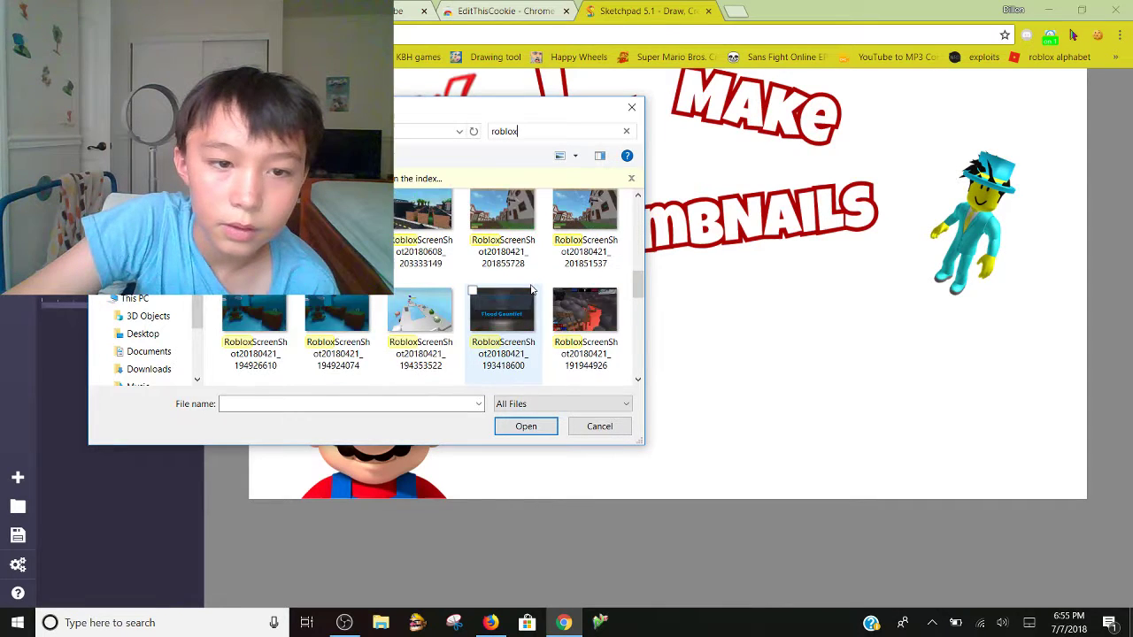
pyautogui.scroll(-1, 532, 290)
pyautogui.write('Minecraf')
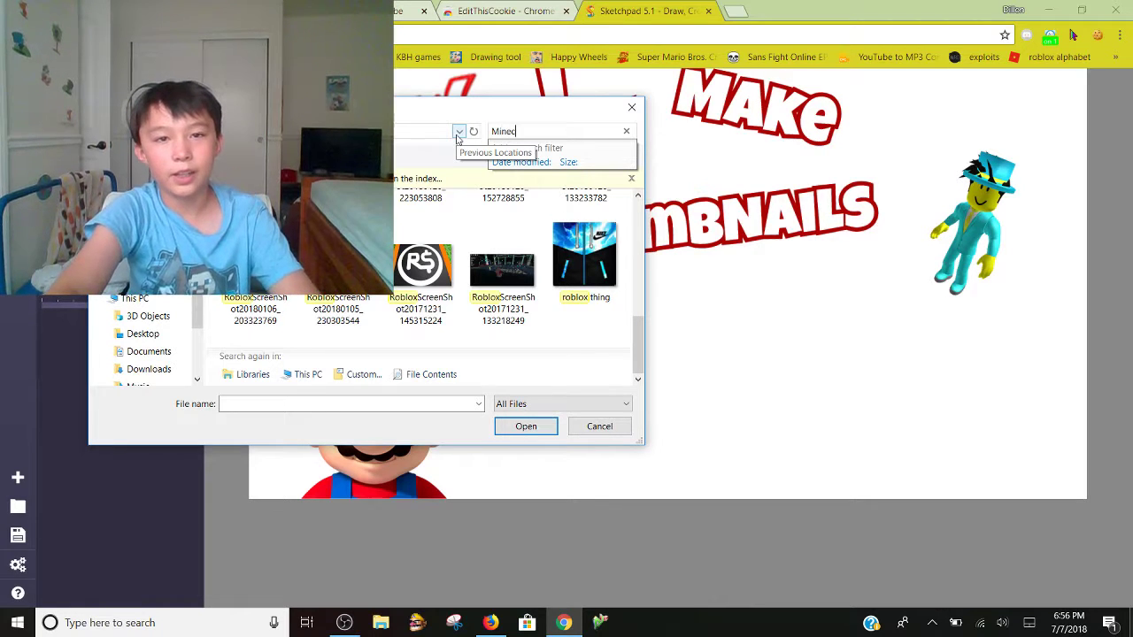
pyautogui.write('t')
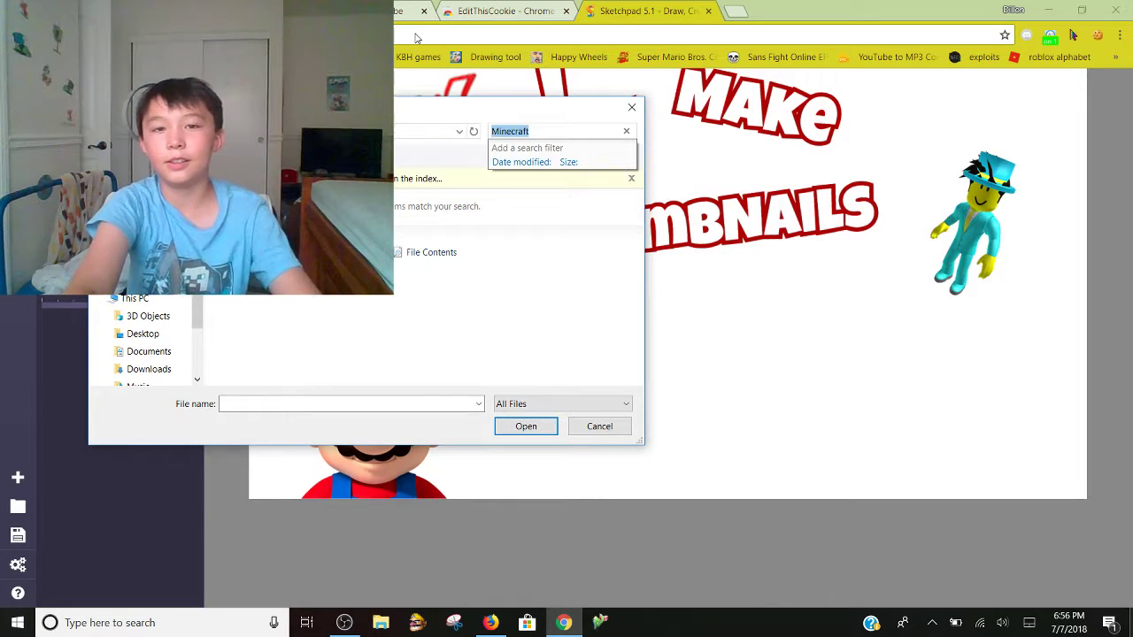
pyautogui.write('B')
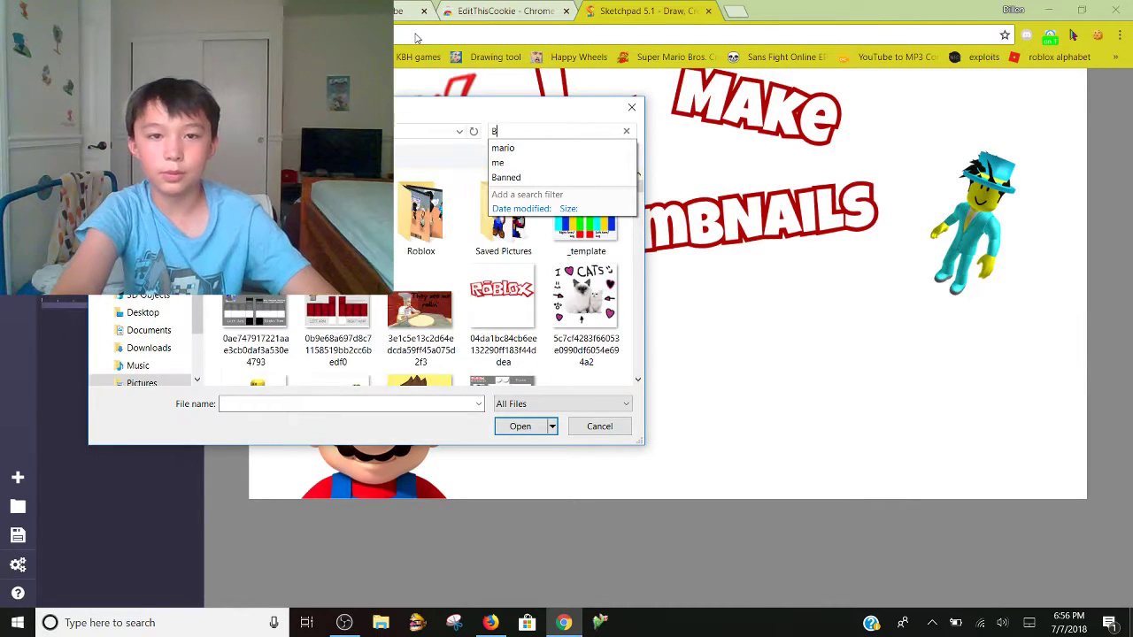
pyautogui.write('anned')
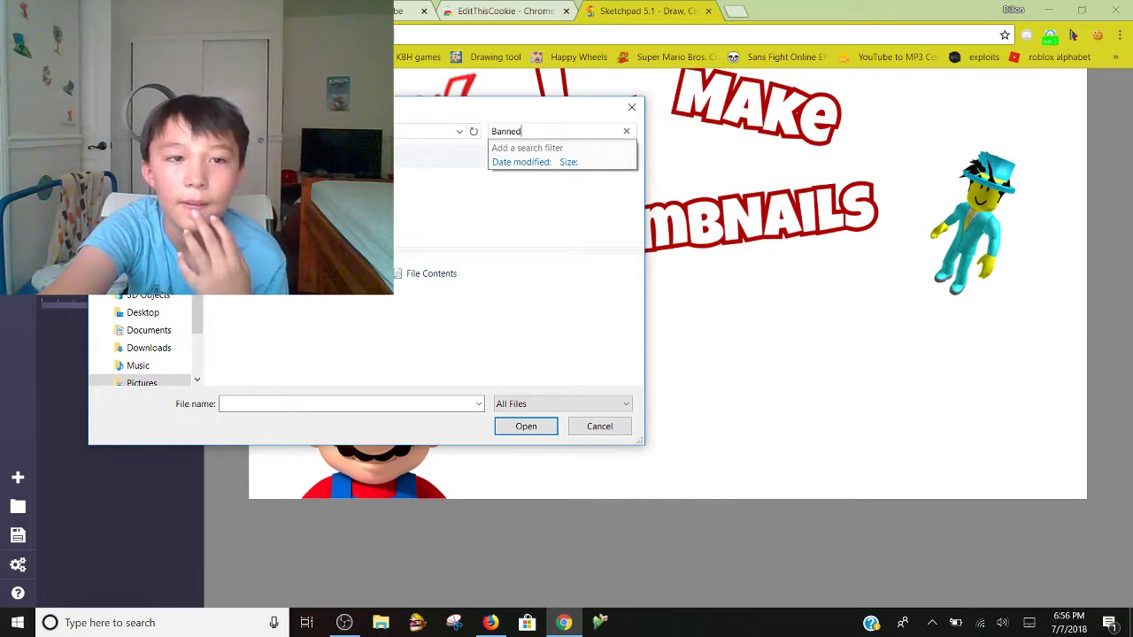
# - Position the red banned banner across the lower right of the thumbnail
pyautogui.moveTo(814, 328)
pyautogui.mouseDown()
pyautogui.moveTo(1009, 385)
pyautogui.moveTo(991, 315)
pyautogui.mouseUp()
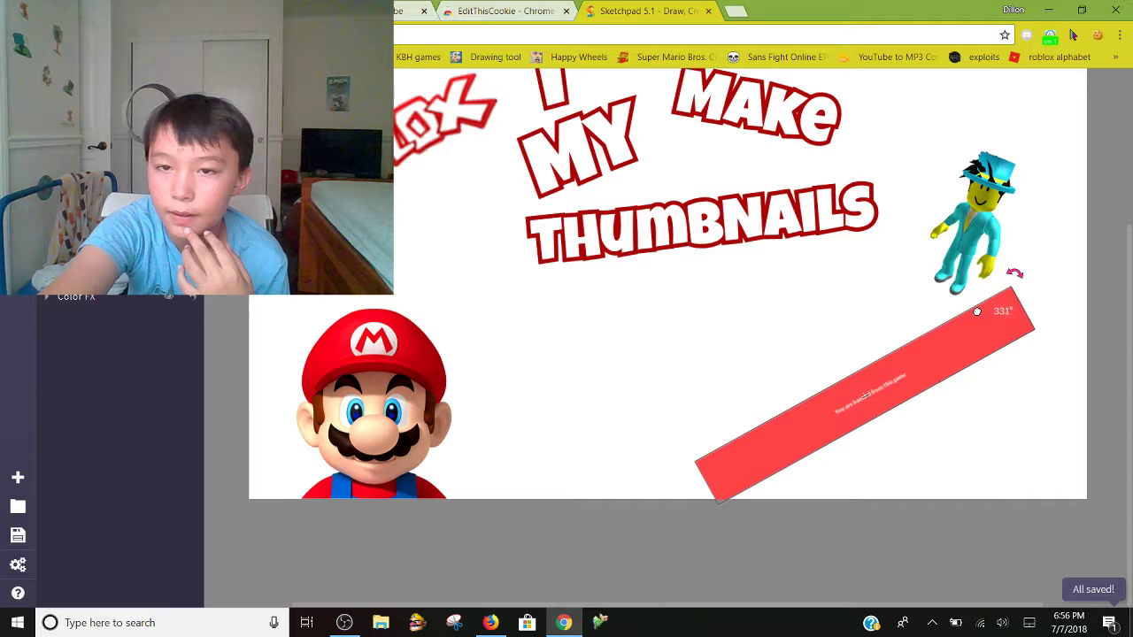
pyautogui.moveTo(887, 371)
pyautogui.mouseDown()
pyautogui.moveTo(937, 389)
pyautogui.moveTo(927, 382)
pyautogui.moveTo(938, 377)
pyautogui.mouseUp()
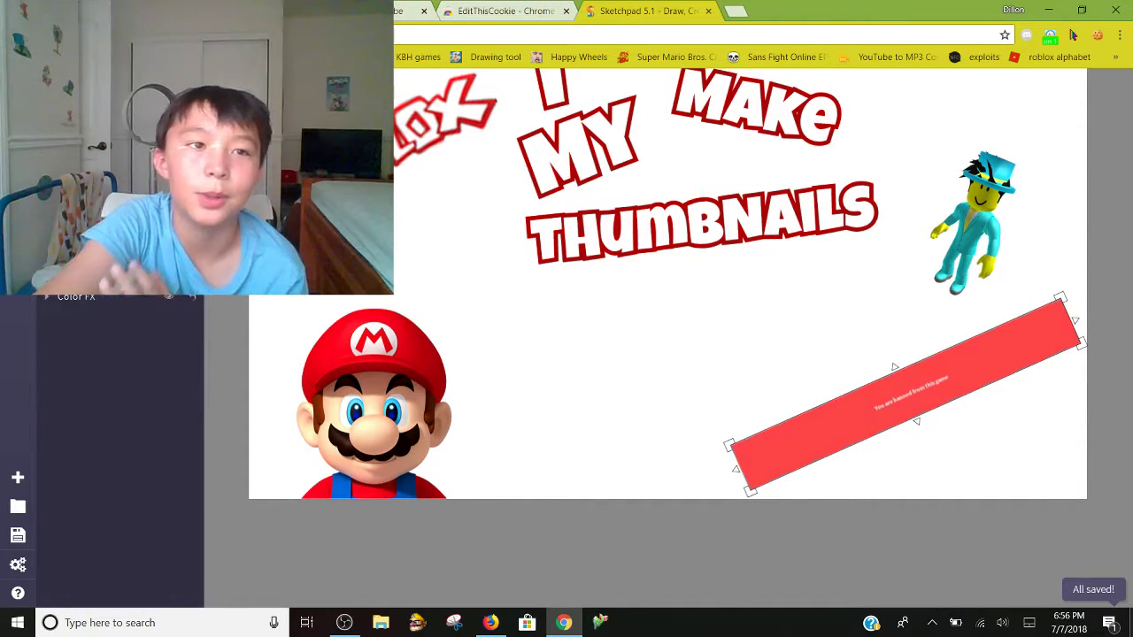
# - Load YouTube in a new tab and open your own channel page
pyautogui.click(735, 11)
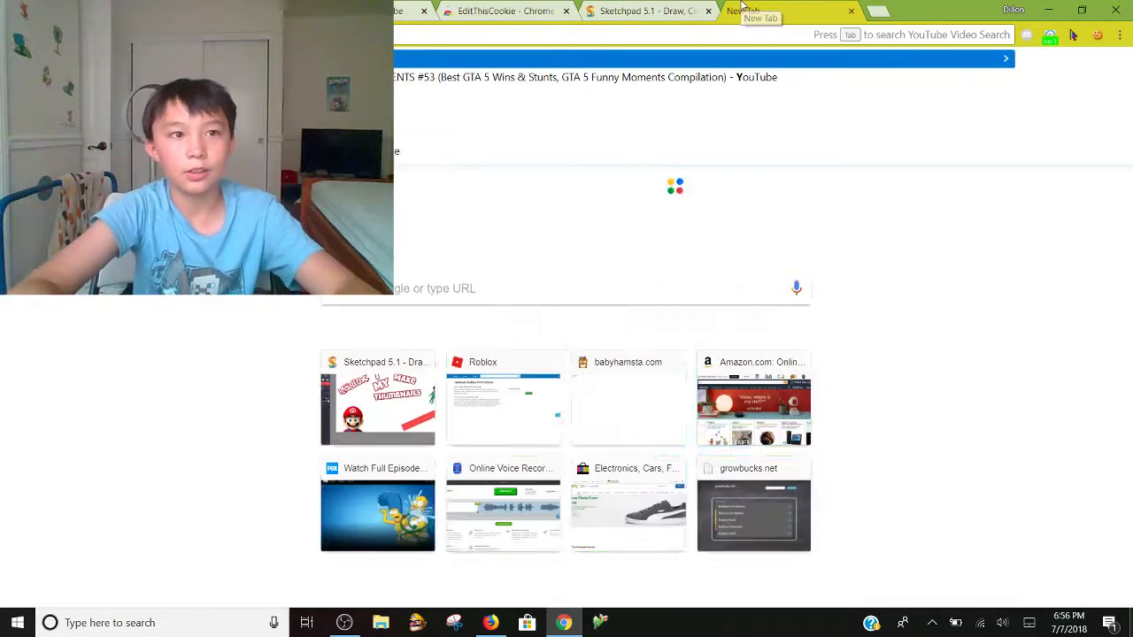
pyautogui.write('y')
pyautogui.press('Return')
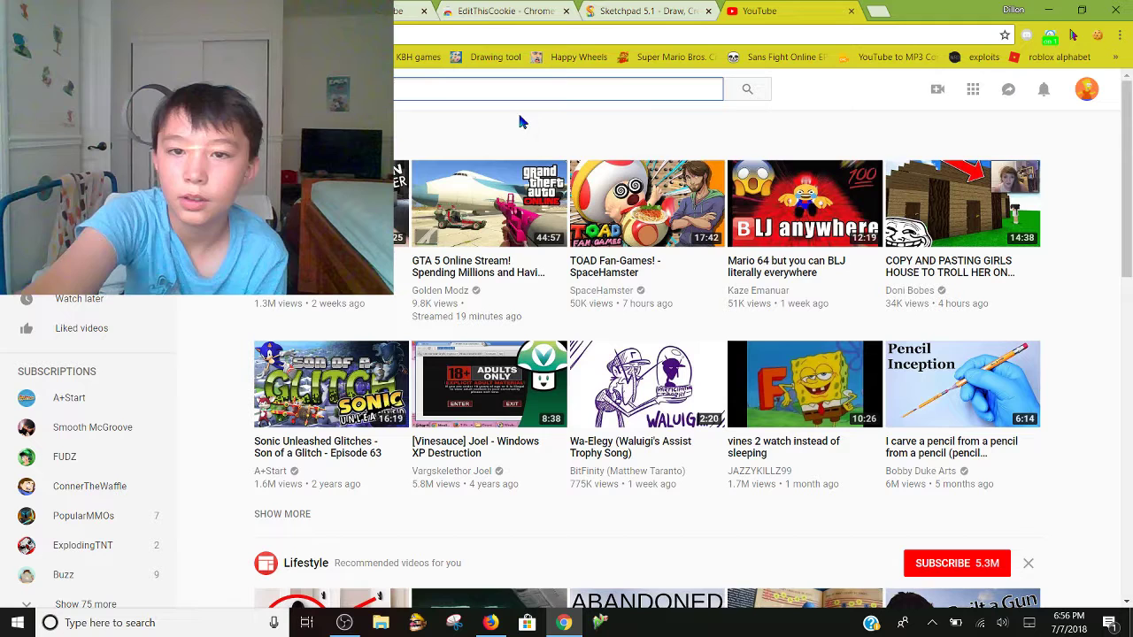
pyautogui.click(1080, 93)
pyautogui.click(939, 177)
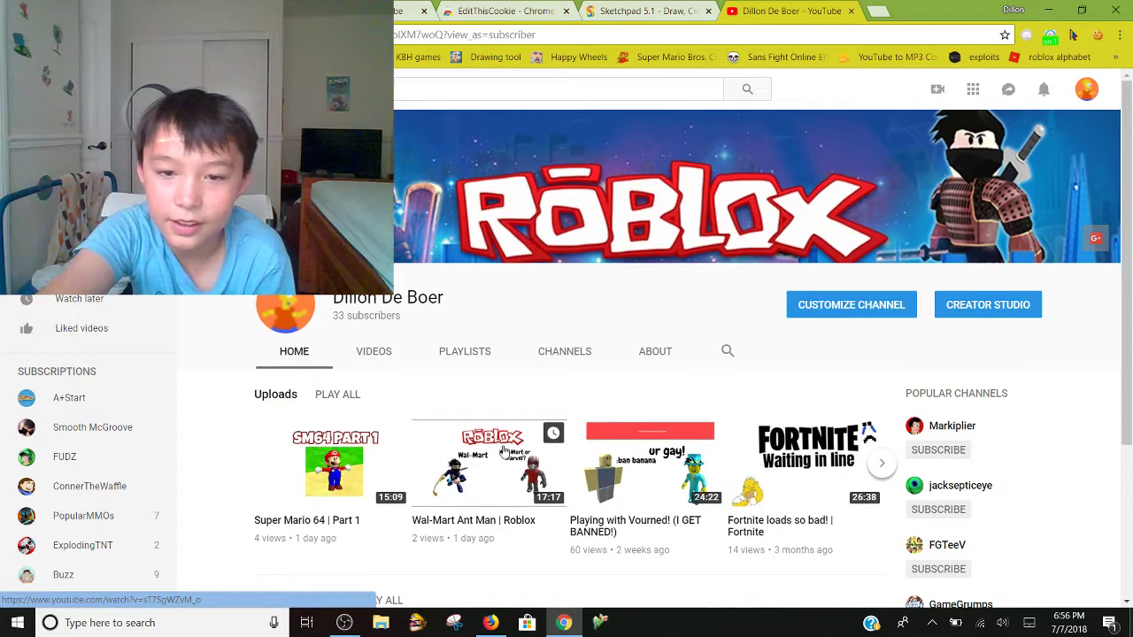
pyautogui.click(488, 624)
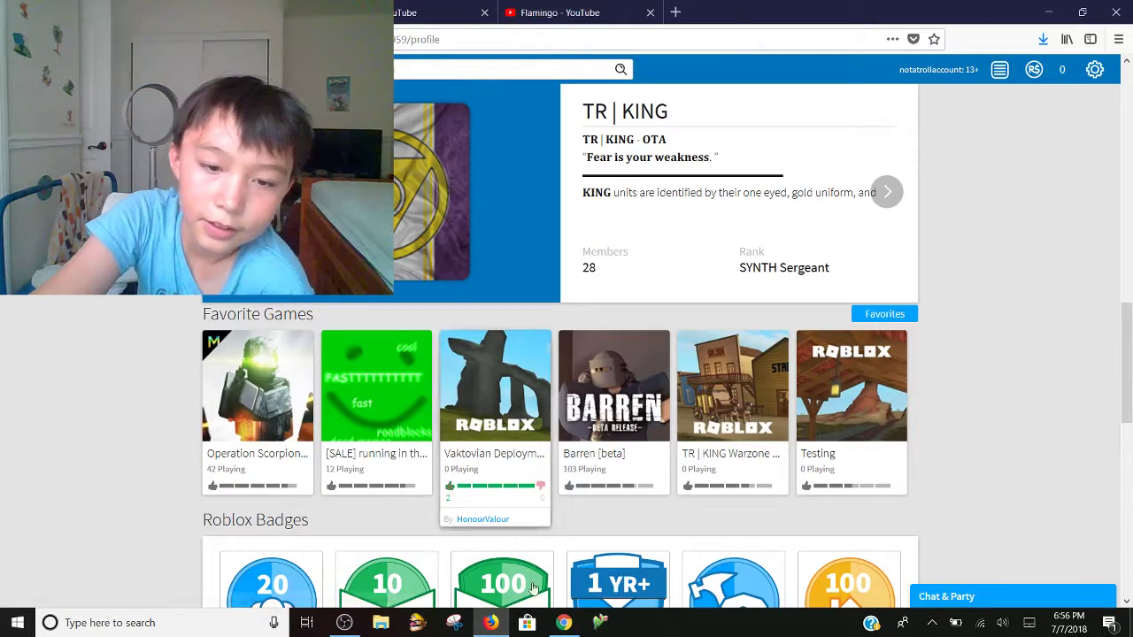
pyautogui.click(489, 624)
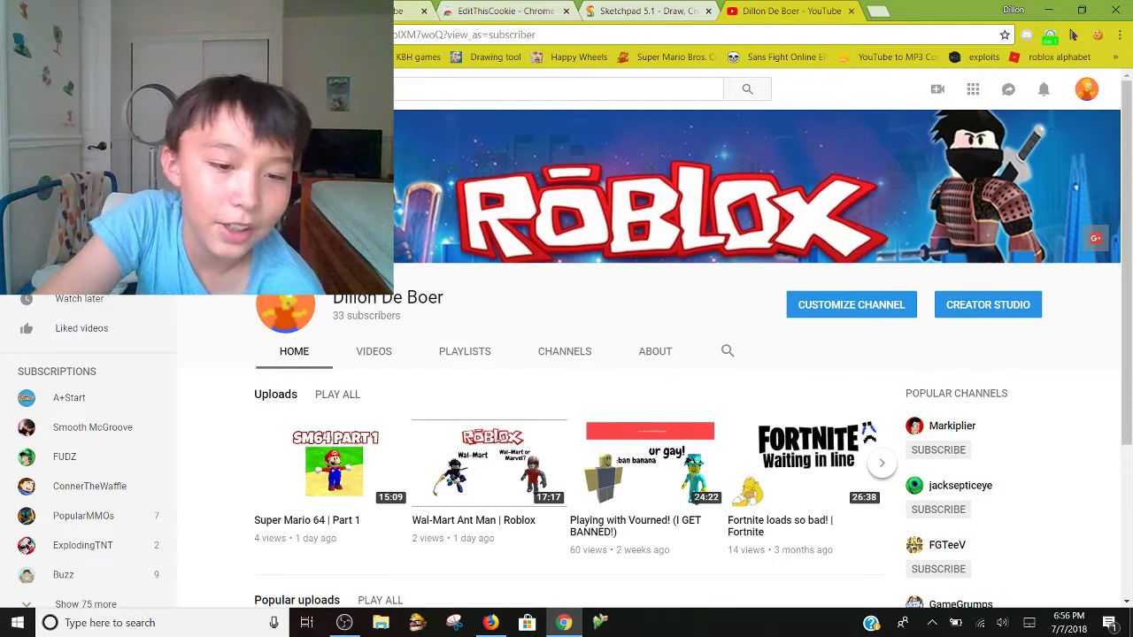
# - Insert the 'antman' image beside Mario, tilted slightly counter-clockwise, and deselect it
pyautogui.click(634, 10)
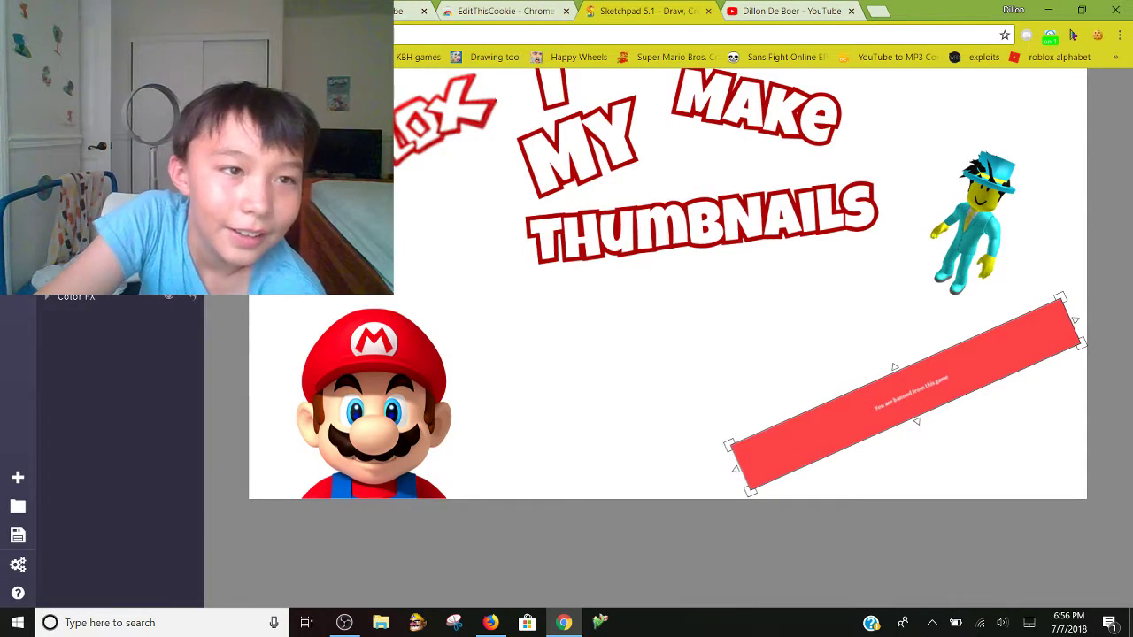
pyautogui.hotkey('ctrl', 'o')
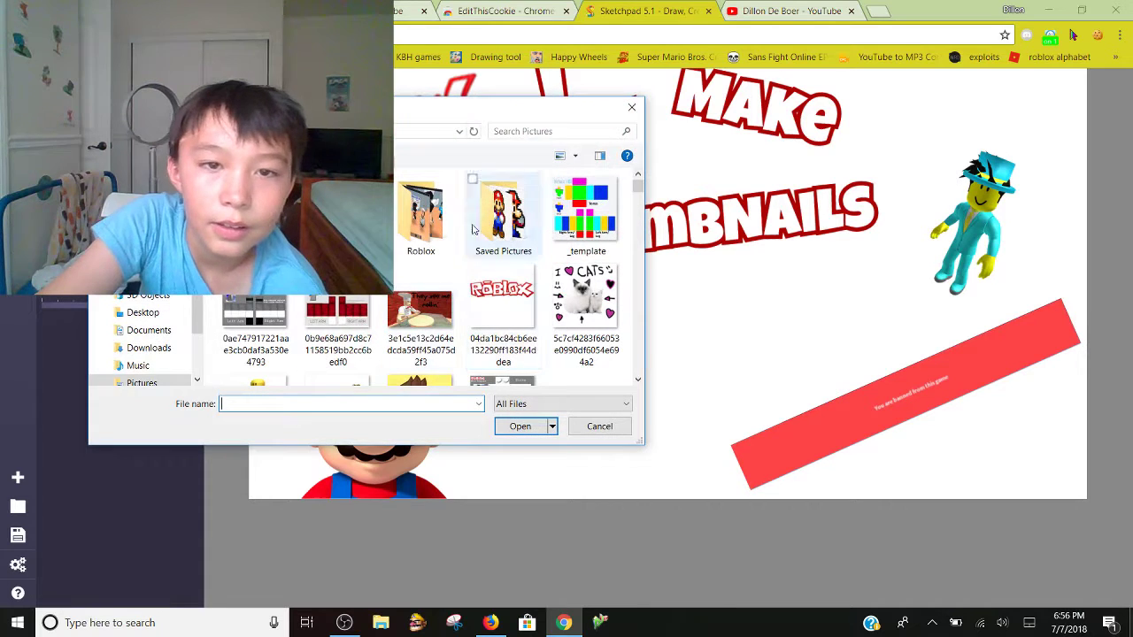
pyautogui.click(522, 131)
pyautogui.write('ant')
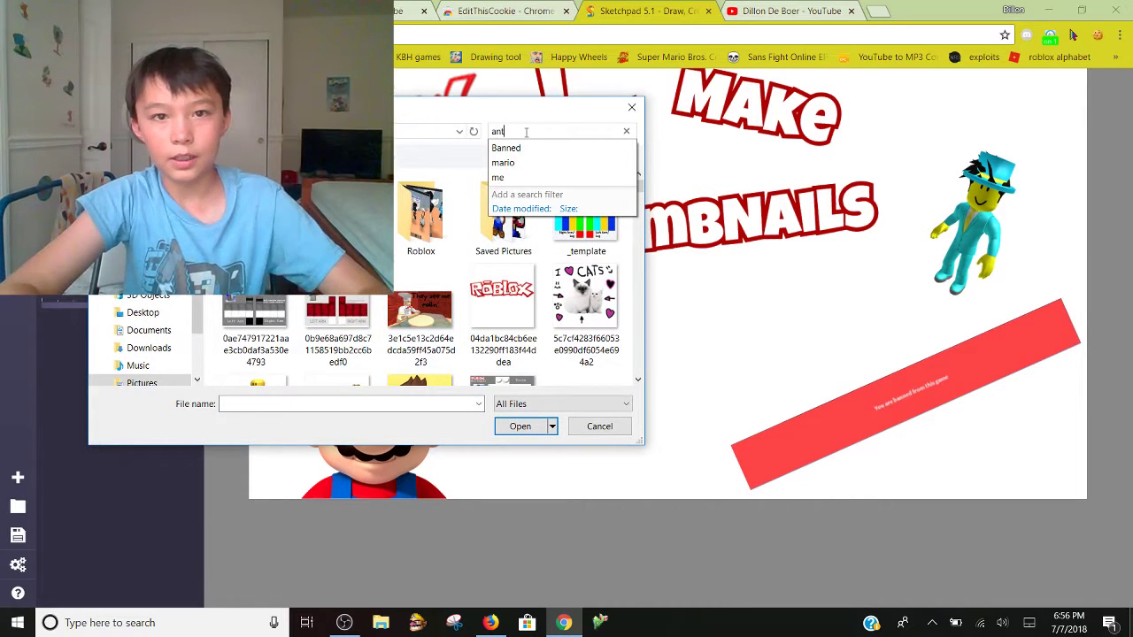
pyautogui.write('man')
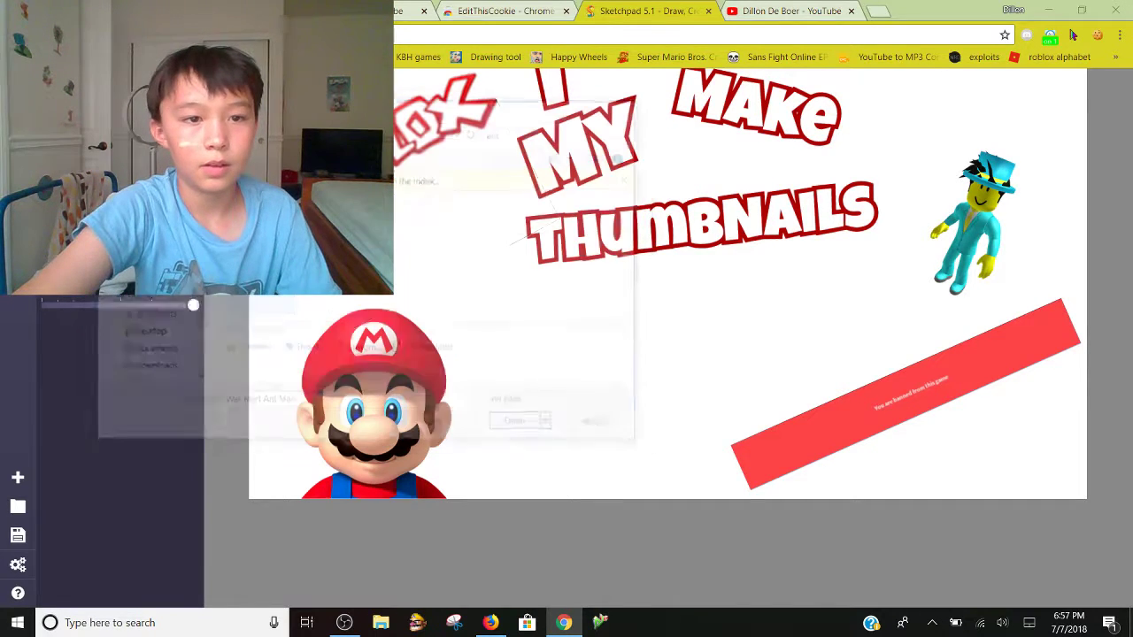
pyautogui.doubleClick(593, 327)
pyautogui.moveTo(593, 327); pyautogui.dragTo(564, 365)
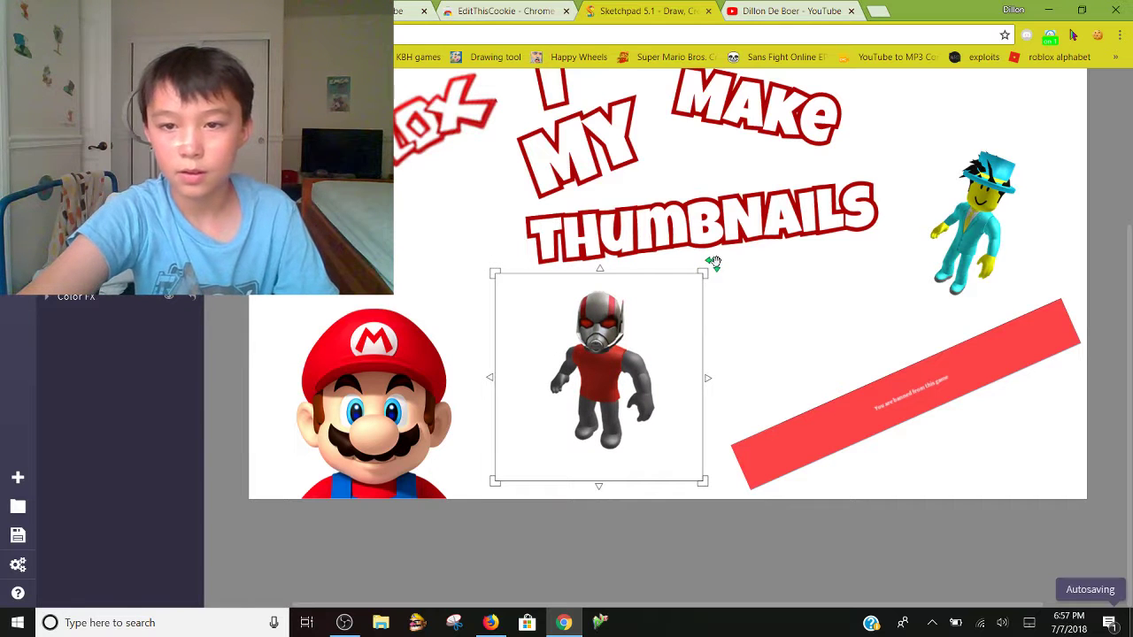
pyautogui.moveTo(712, 263); pyautogui.dragTo(709, 248)
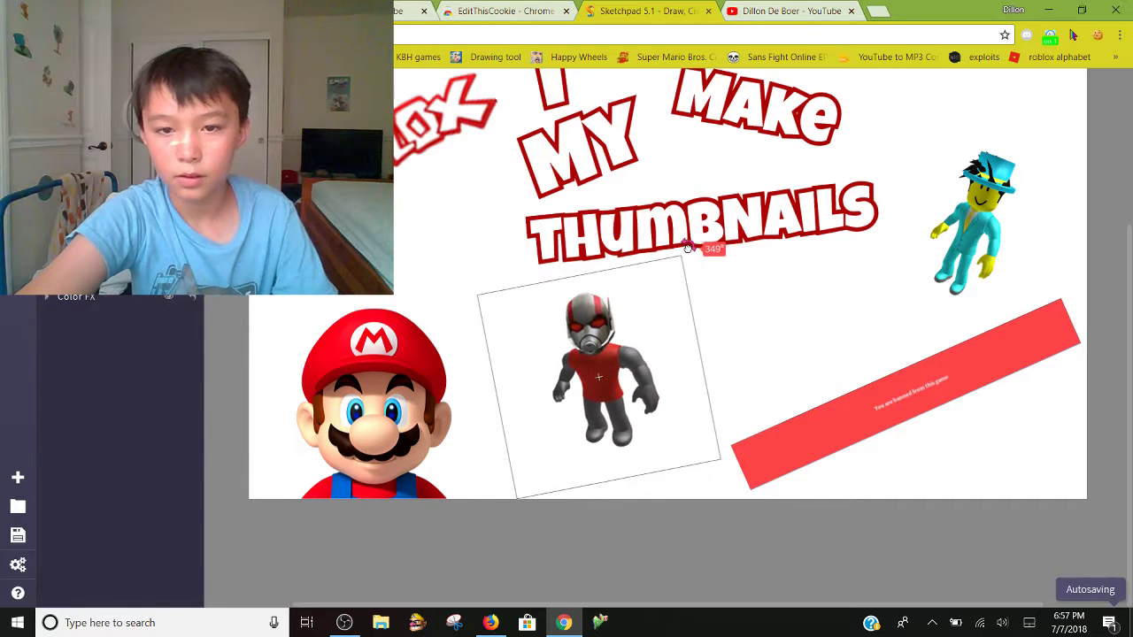
pyautogui.scroll(1, 1085, 308)
pyautogui.click(1086, 307)
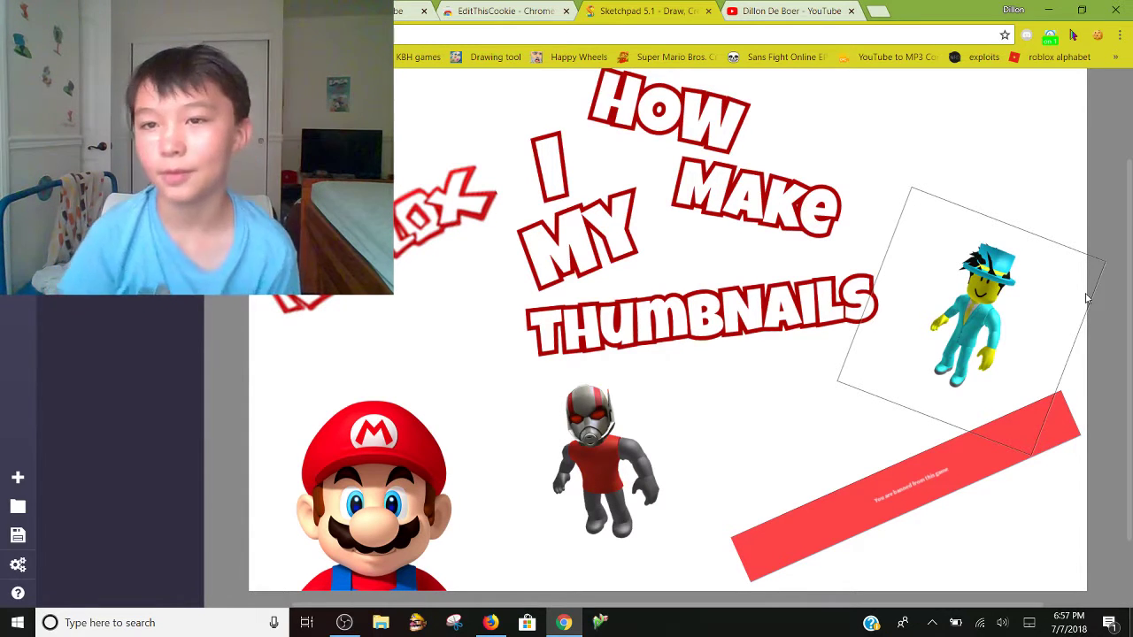
# - Select the HOW word of the title
pyautogui.click(770, 151)
pyautogui.scroll(1, 783, 239)
pyautogui.scroll(-2, 783, 239)
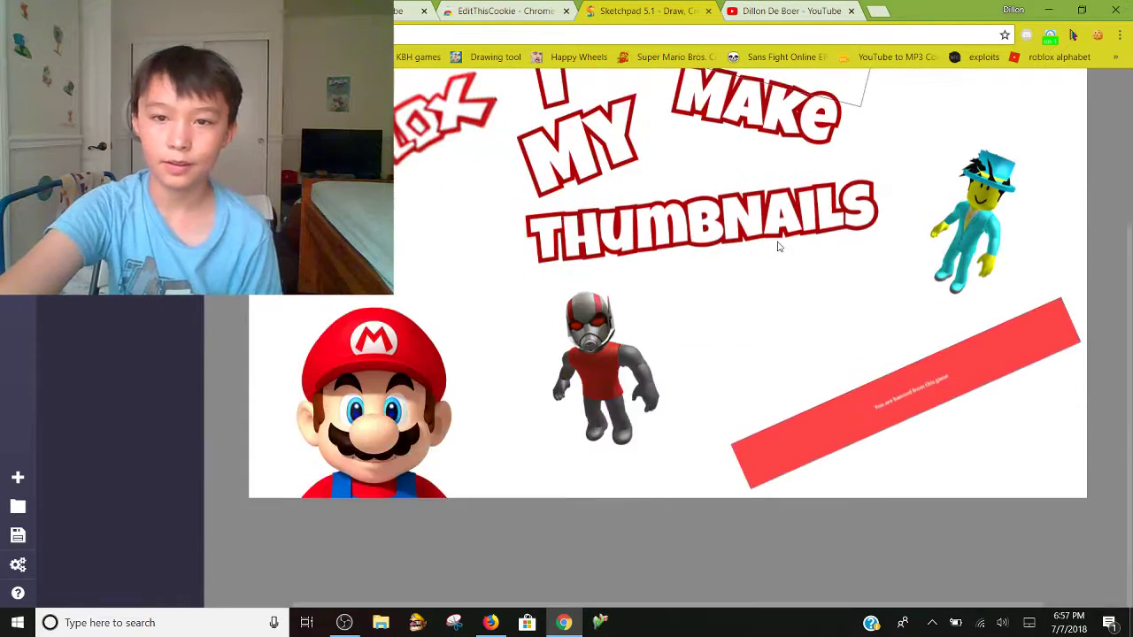
pyautogui.scroll(2, 783, 239)
pyautogui.scroll(-1, 783, 239)
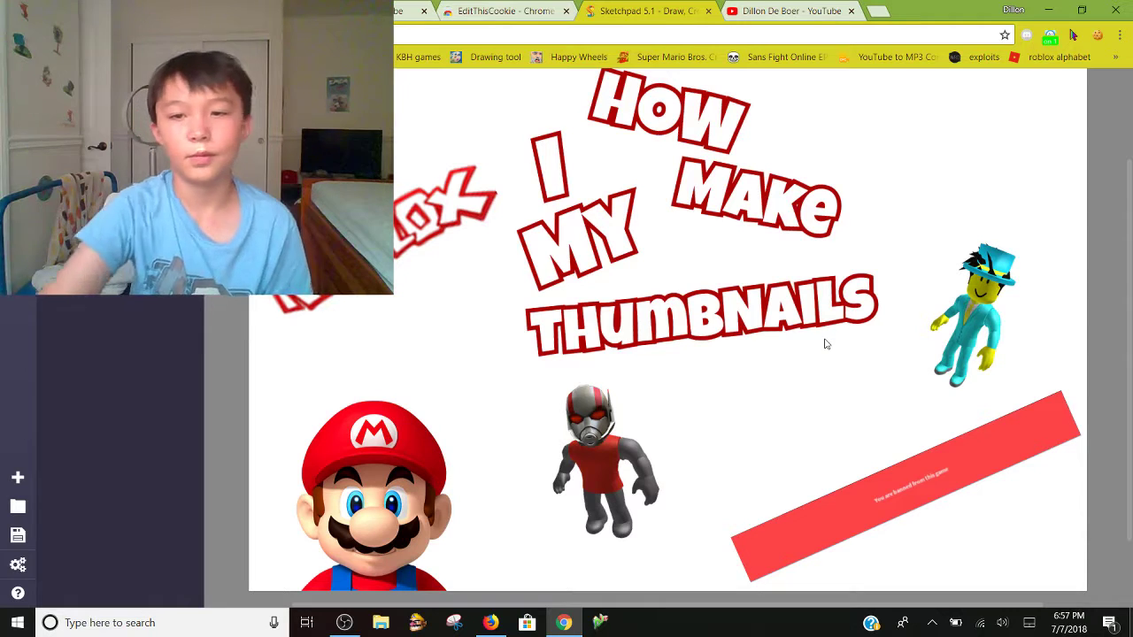
# - Make the THUMBNAILS text italic
pyautogui.click(824, 342)
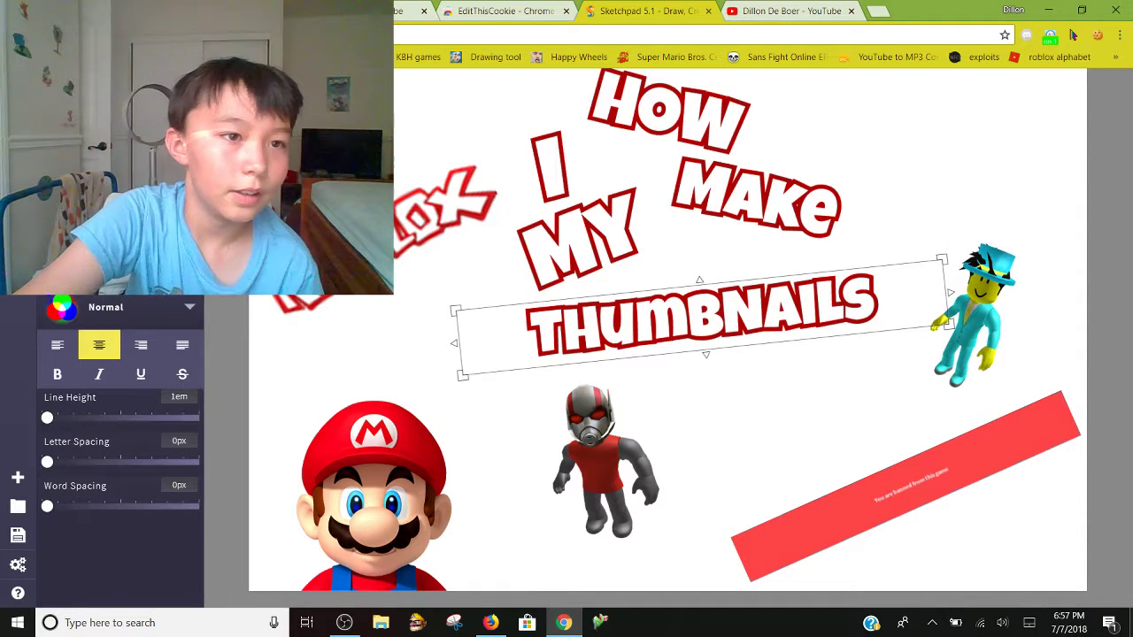
pyautogui.click(99, 374)
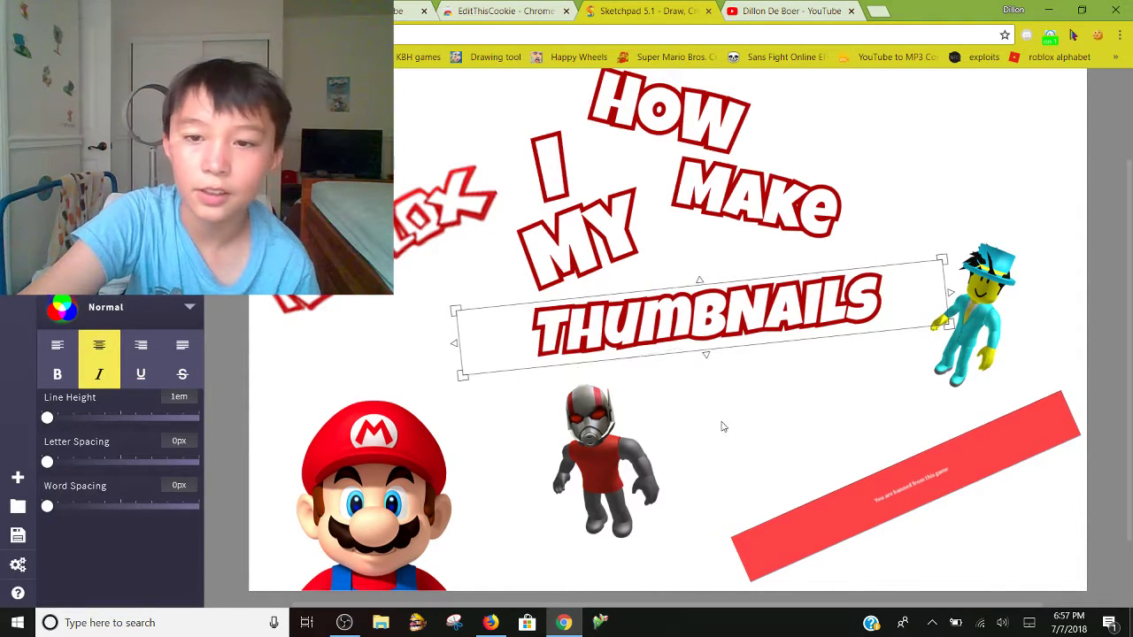
pyautogui.click(739, 374)
# - Try bold, underline and strikethrough on THUMBNAILS, removing each again
pyautogui.click(617, 339)
pyautogui.click(57, 373)
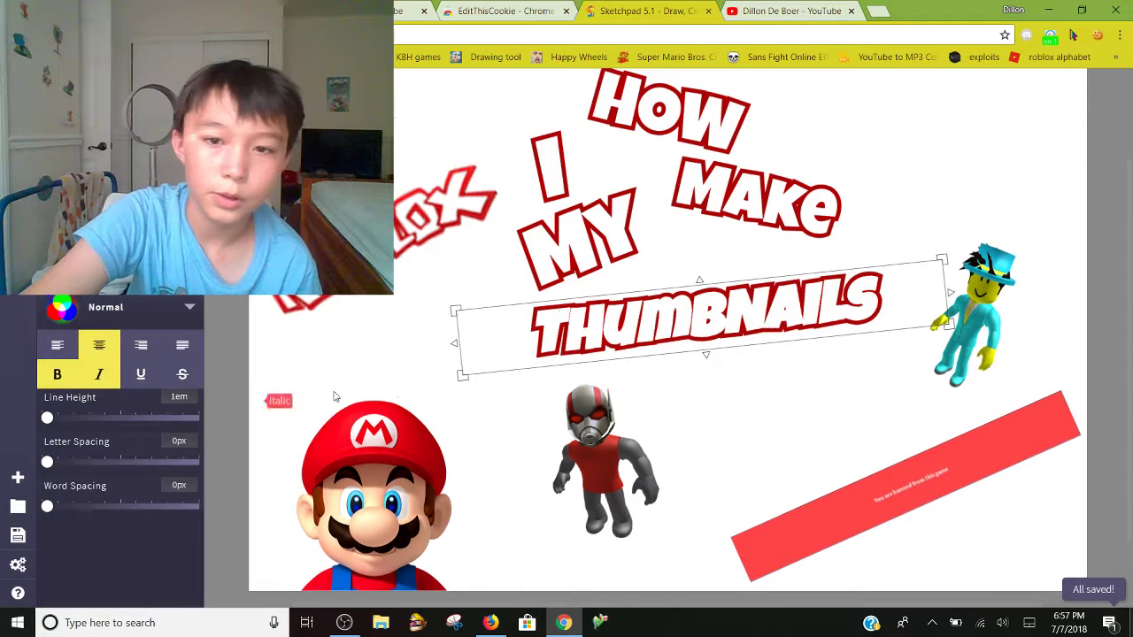
pyautogui.click(56, 373)
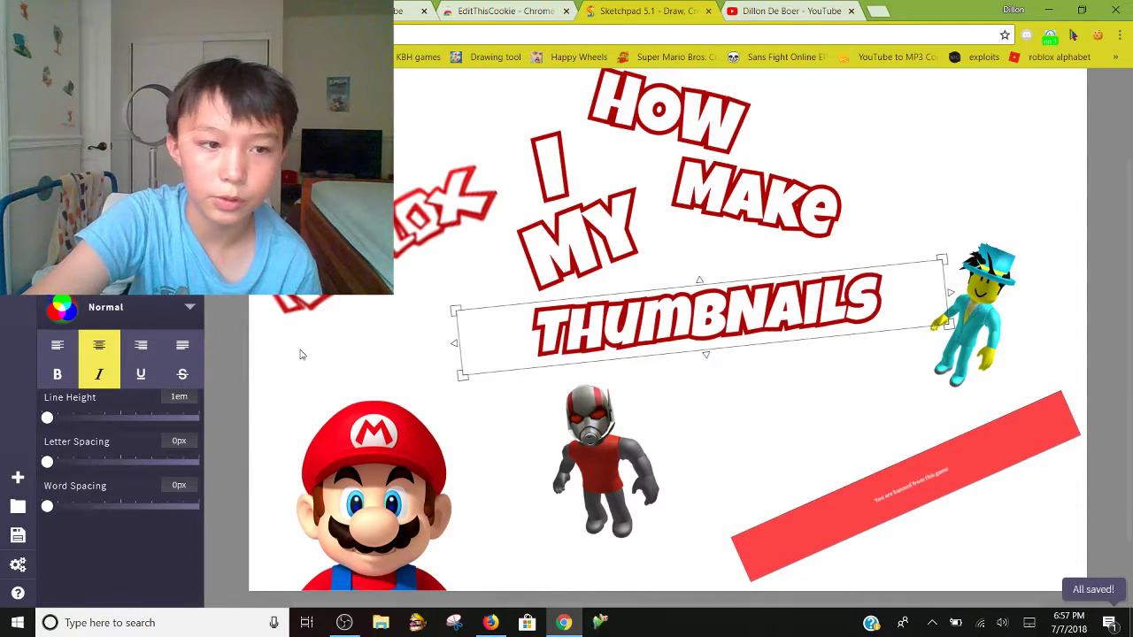
pyautogui.click(150, 377)
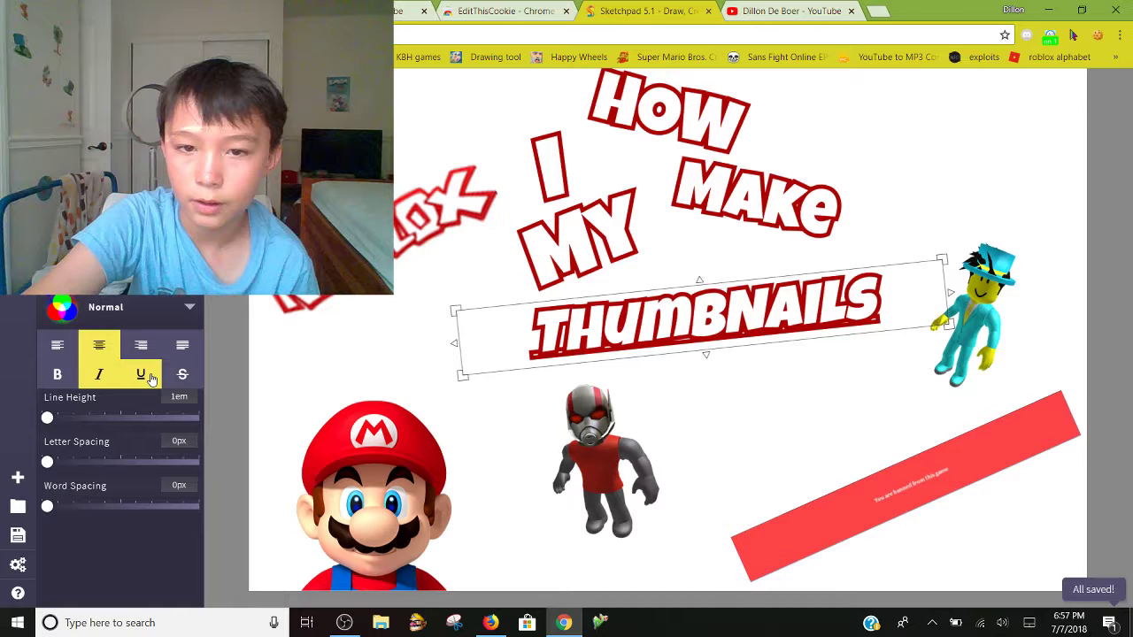
pyautogui.click(151, 378)
pyautogui.click(181, 375)
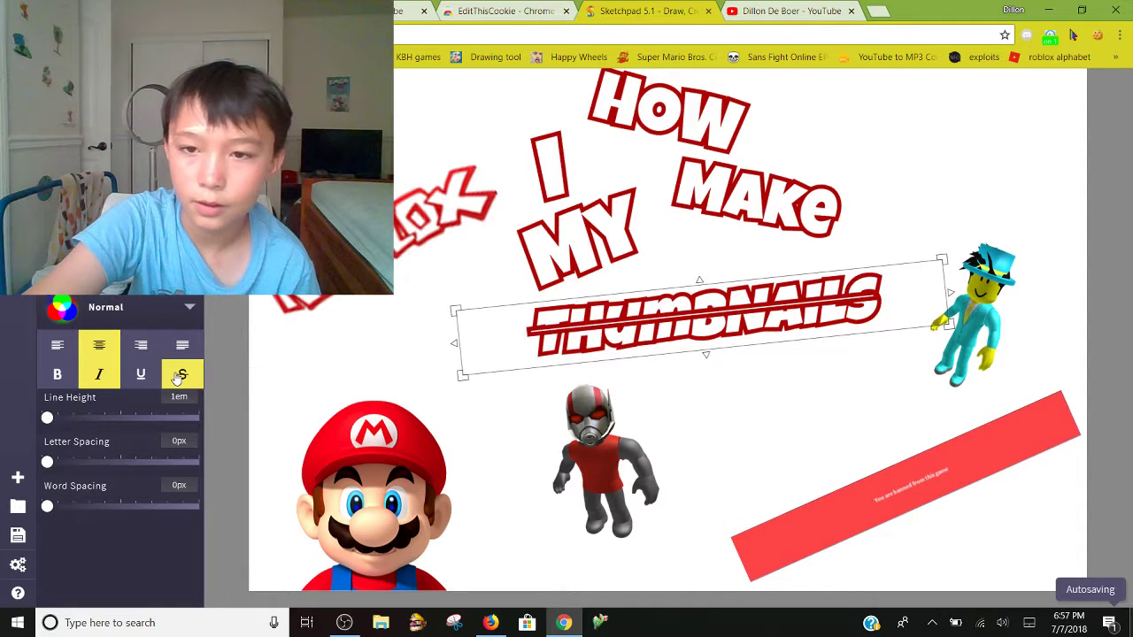
pyautogui.click(776, 409)
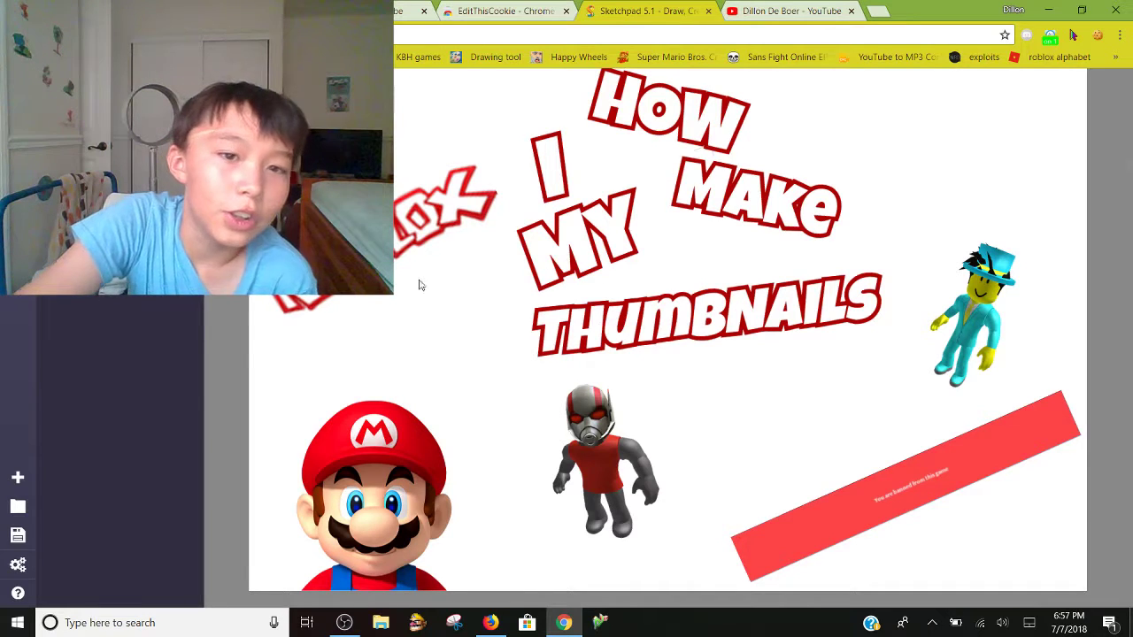
# - Download the finished thumbnail as a PNG using Save .PNG
pyautogui.scroll(2, 420, 285)
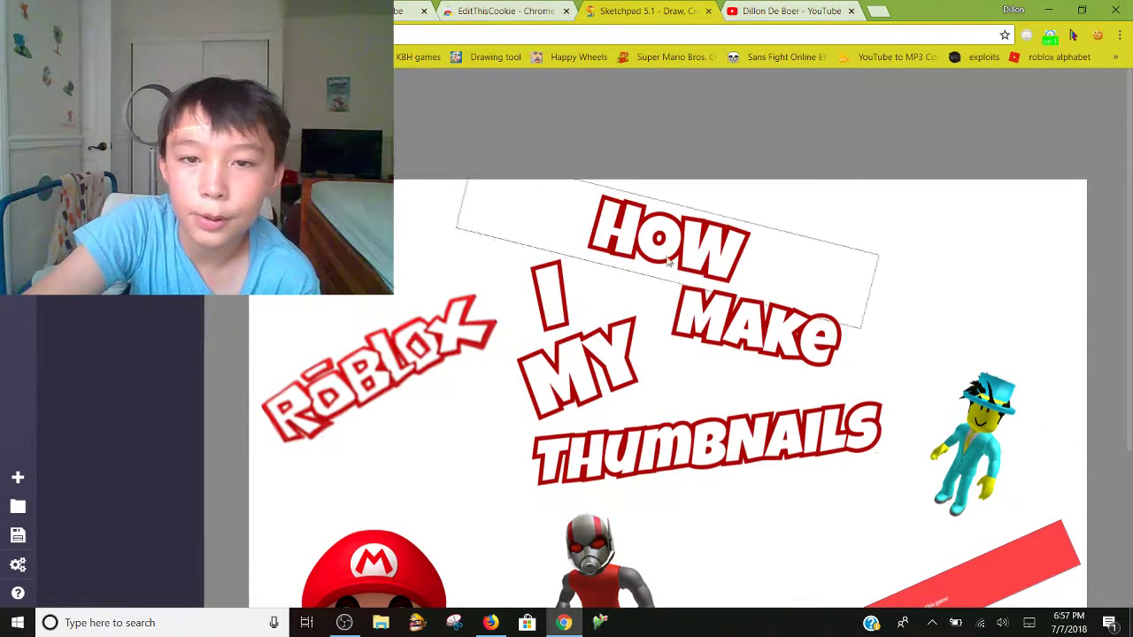
pyautogui.scroll(-3, 668, 261)
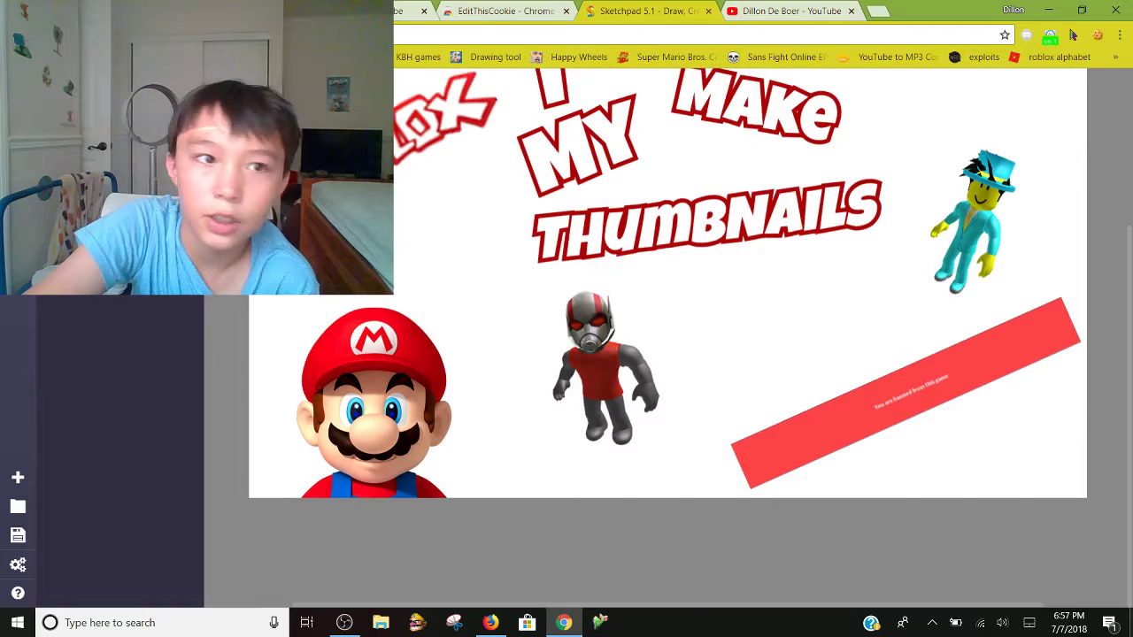
pyautogui.click(18, 535)
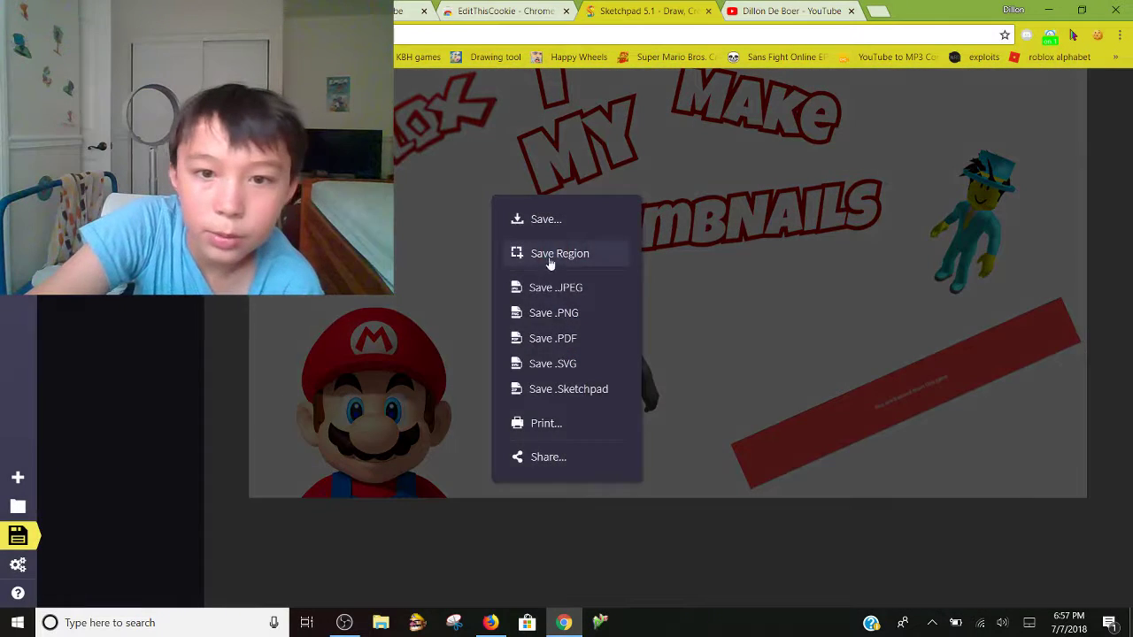
pyautogui.click(554, 312)
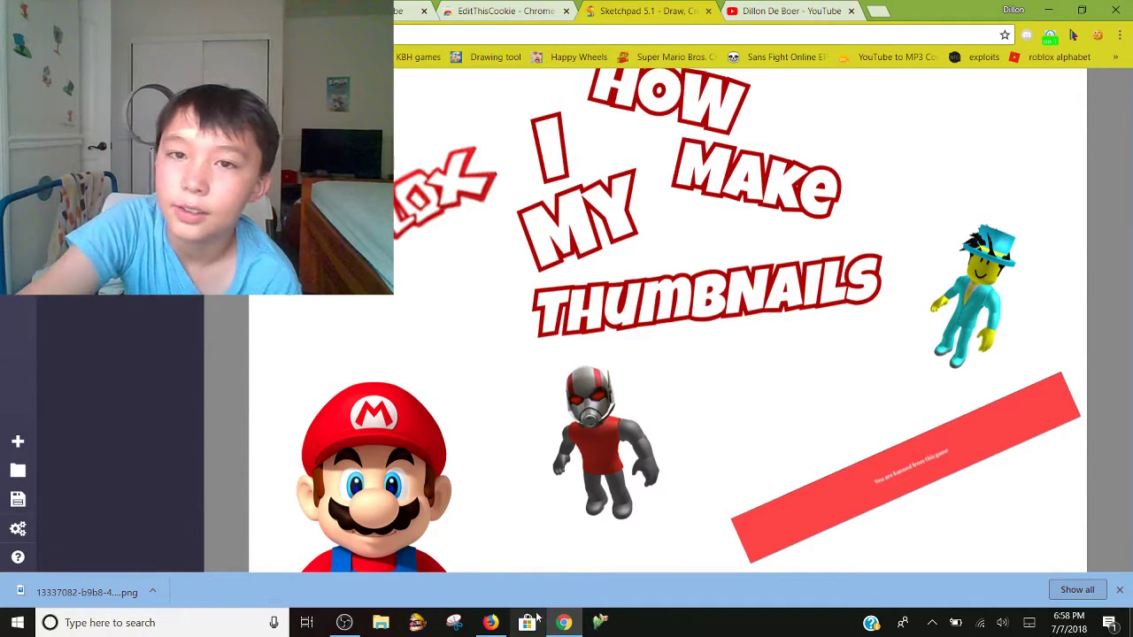
pyautogui.scroll(1, 885, 389)
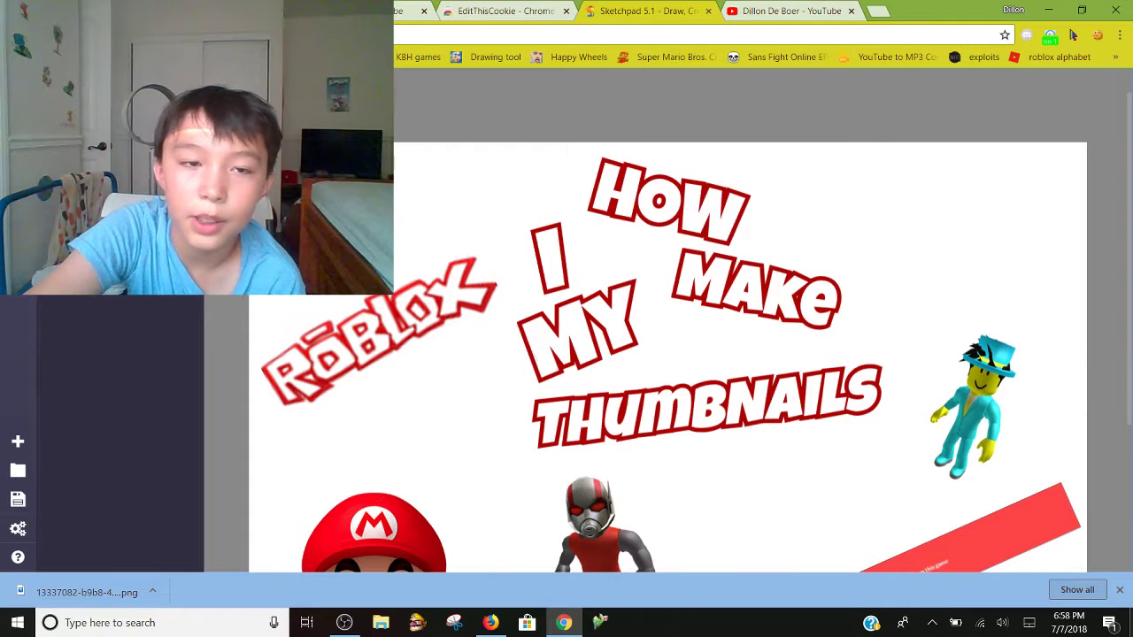
pyautogui.scroll(-2, 1027, 272)
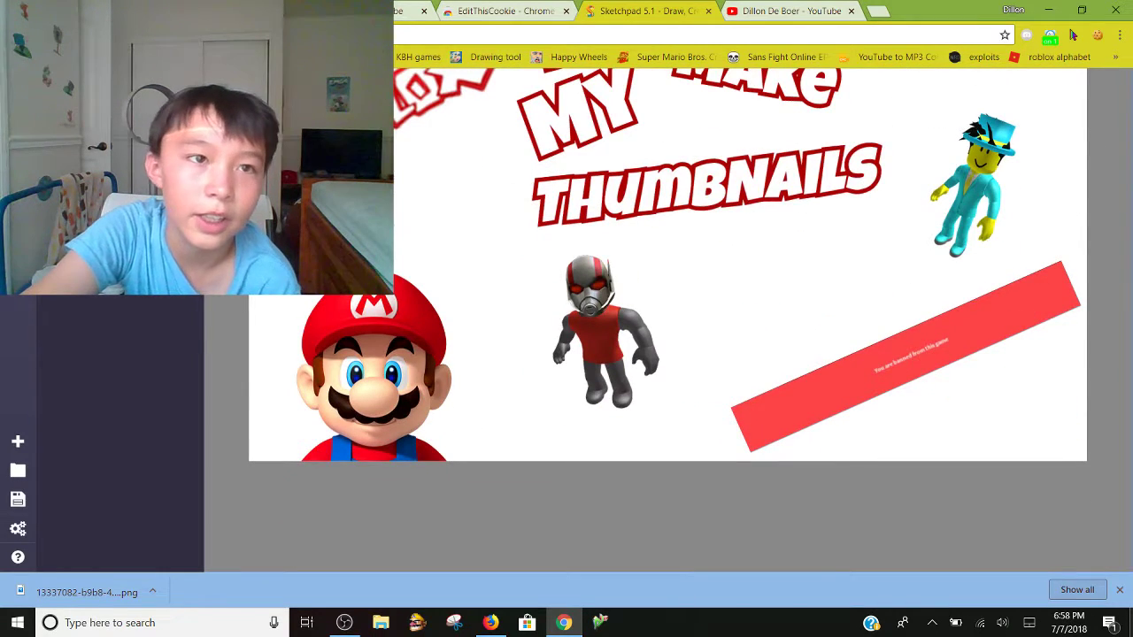